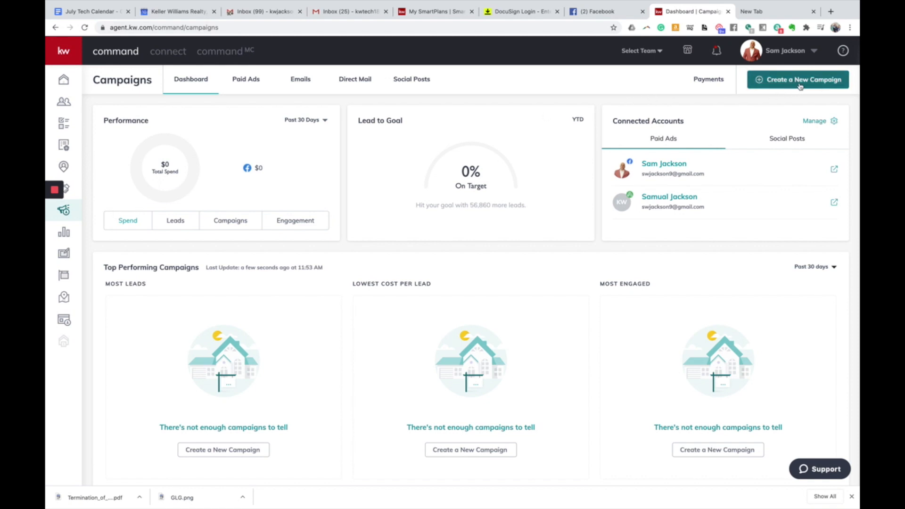
- Create a new campaign and choose the Email campaign type
{"action": "left_click", "coordinate": [798, 86]}
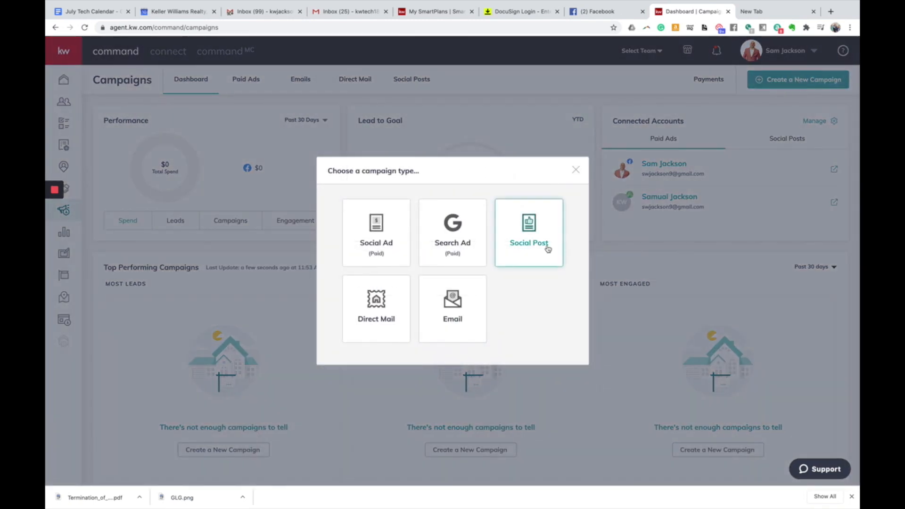
{"action": "left_click", "coordinate": [456, 309]}
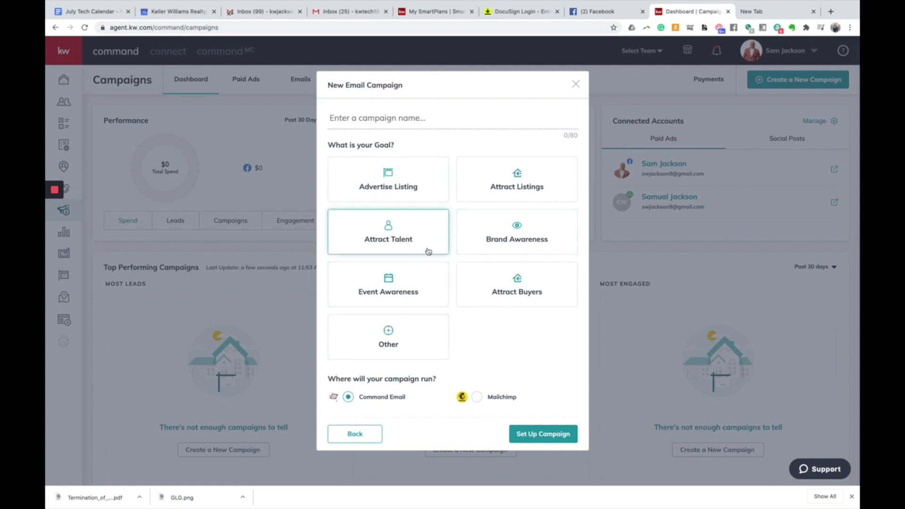
- Name the campaign 'Test Campaign', choose the Advertise Listing goal, and set it up
{"action": "left_click", "coordinate": [418, 120]}
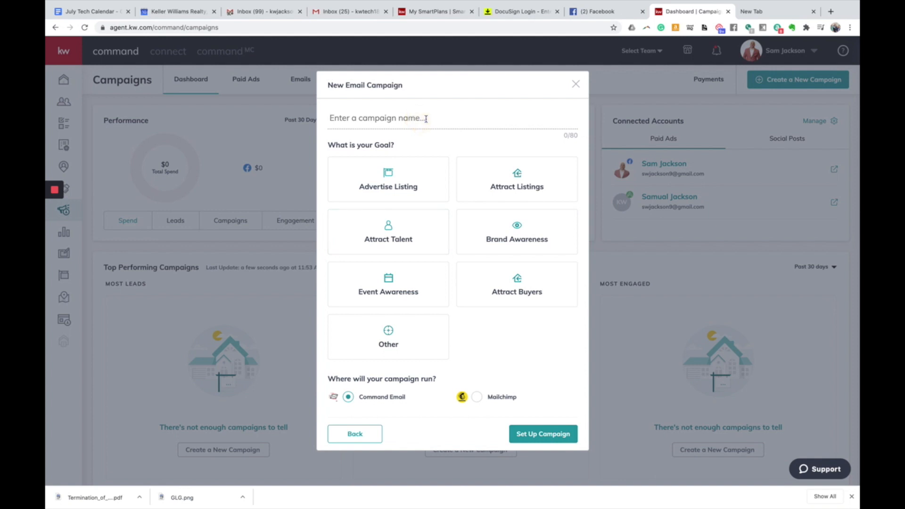
{"action": "type", "text": "Test Camp"}
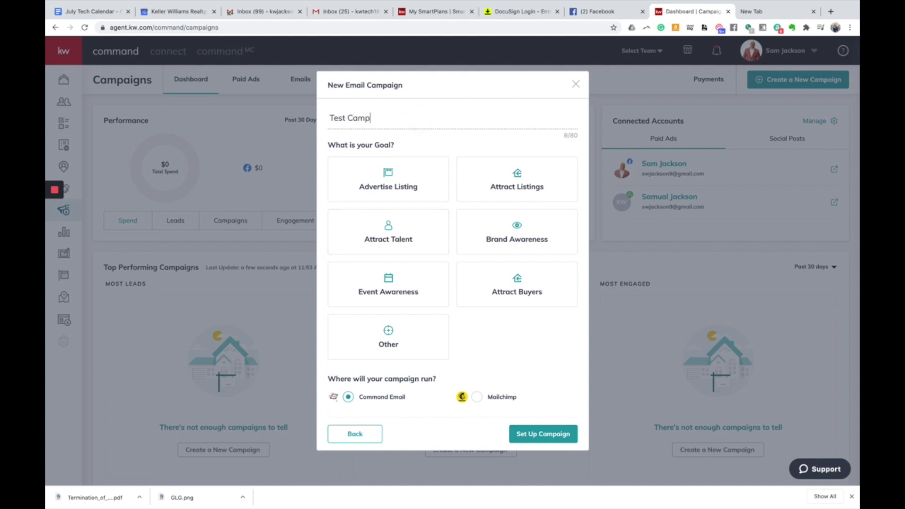
{"action": "type", "text": "aign"}
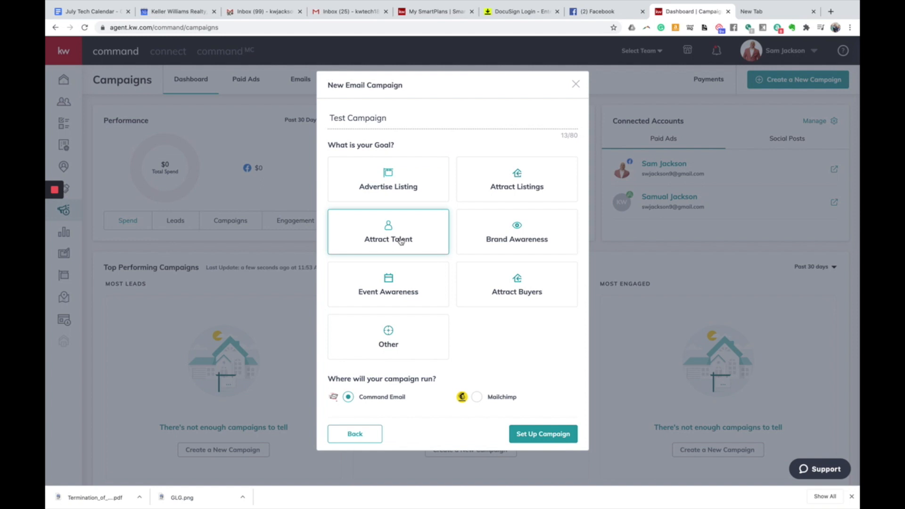
{"action": "left_click", "coordinate": [410, 188]}
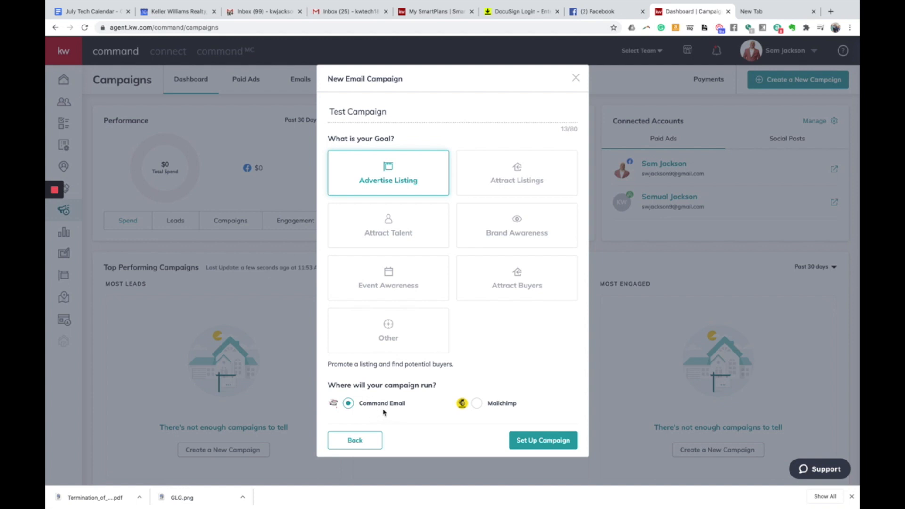
{"action": "left_click", "coordinate": [533, 445]}
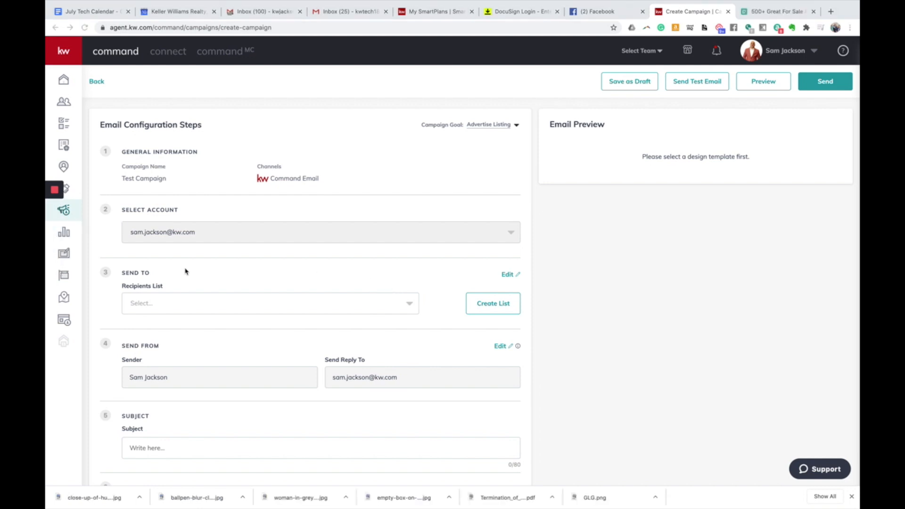
{"action": "left_click", "coordinate": [187, 303]}
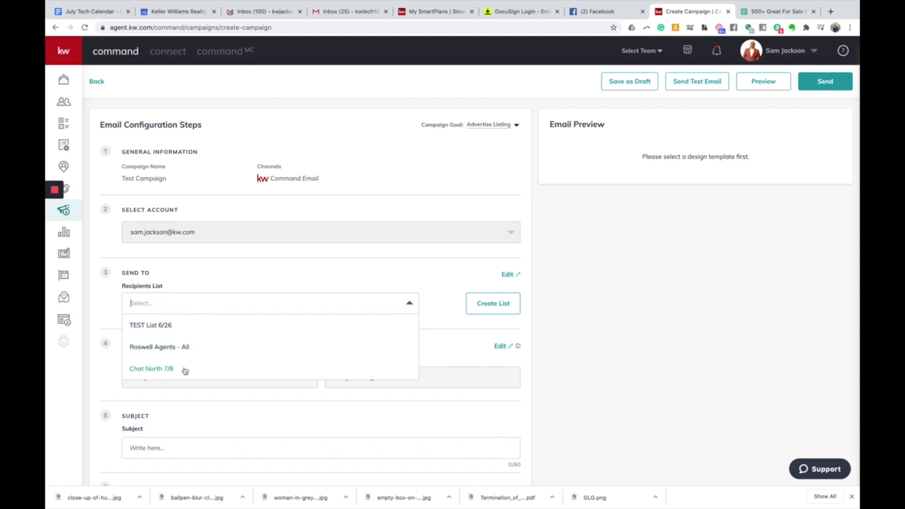
{"action": "left_click", "coordinate": [227, 279]}
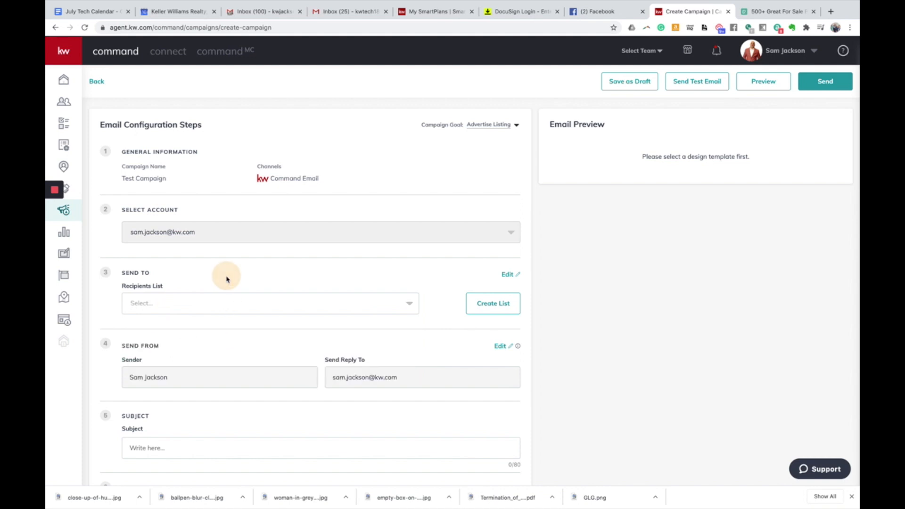
- Start a new recipient list and browse the full list of contact tags
{"action": "left_click", "coordinate": [490, 305]}
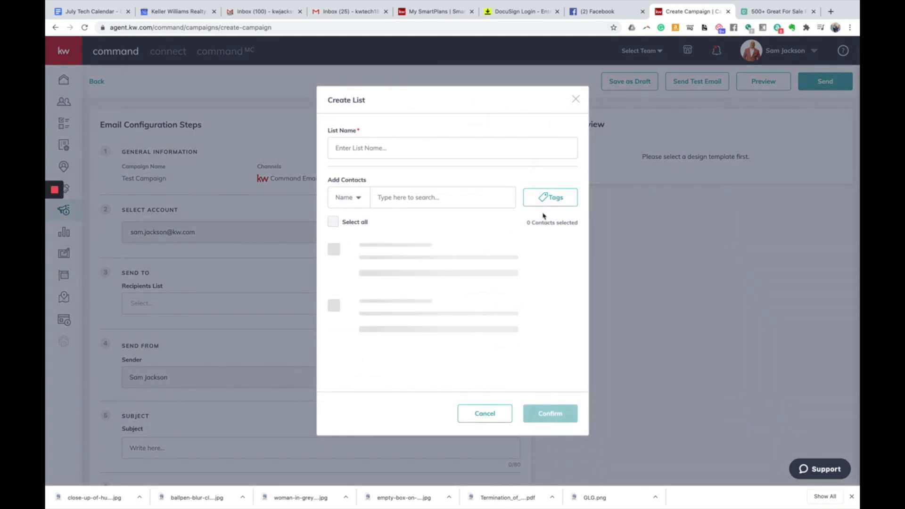
{"action": "left_click", "coordinate": [550, 152]}
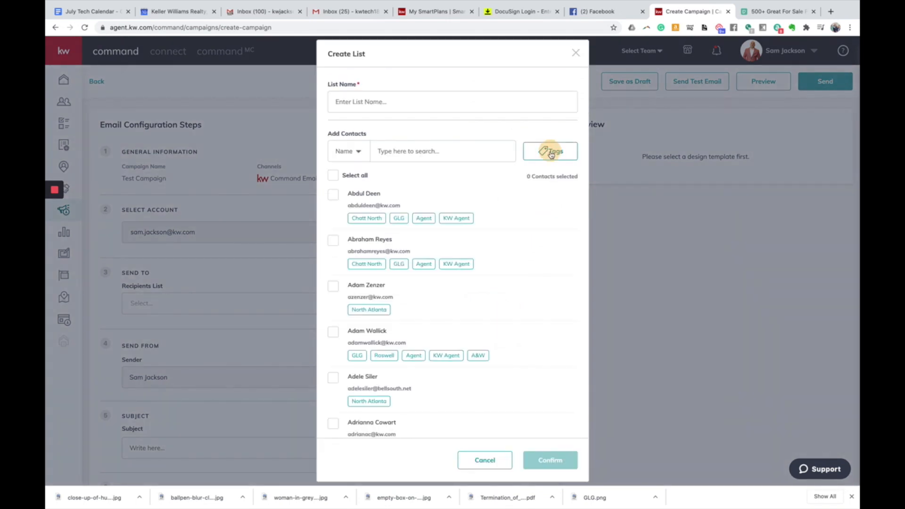
{"action": "scroll", "coordinate": [526, 212], "scroll_direction": "down", "scroll_amount": 5}
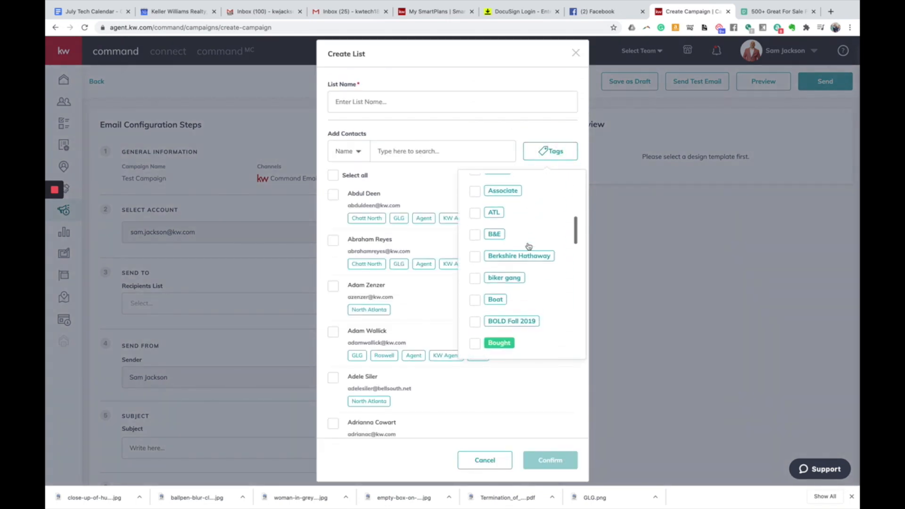
{"action": "scroll", "coordinate": [528, 246], "scroll_direction": "down", "scroll_amount": 8}
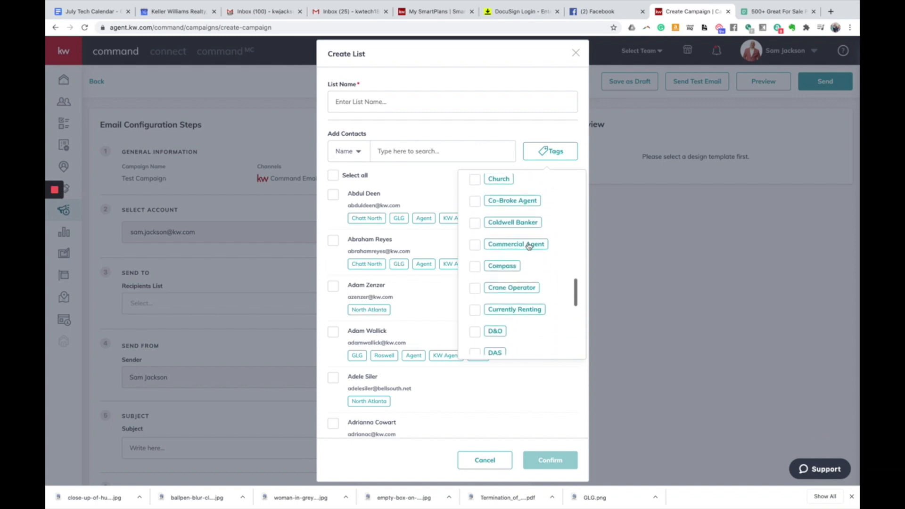
{"action": "scroll", "coordinate": [529, 246], "scroll_direction": "down", "scroll_amount": 4}
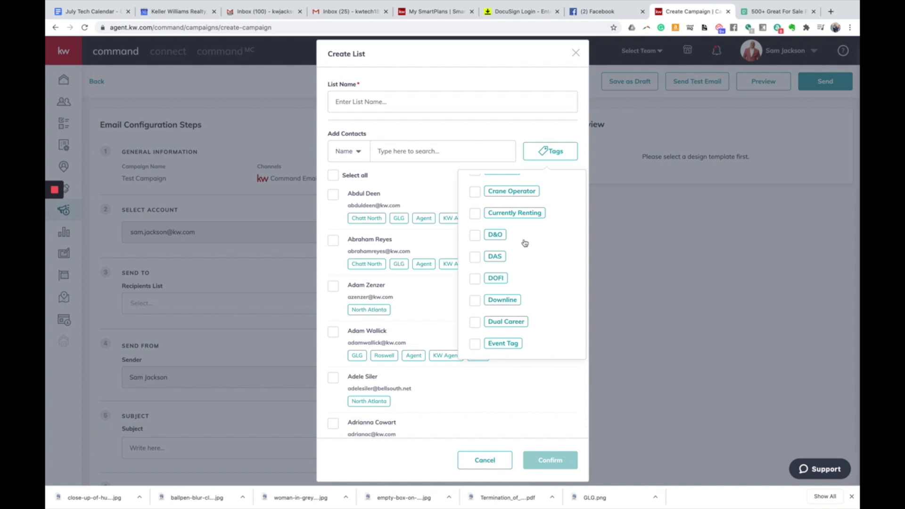
{"action": "scroll", "coordinate": [525, 242], "scroll_direction": "down", "scroll_amount": 5}
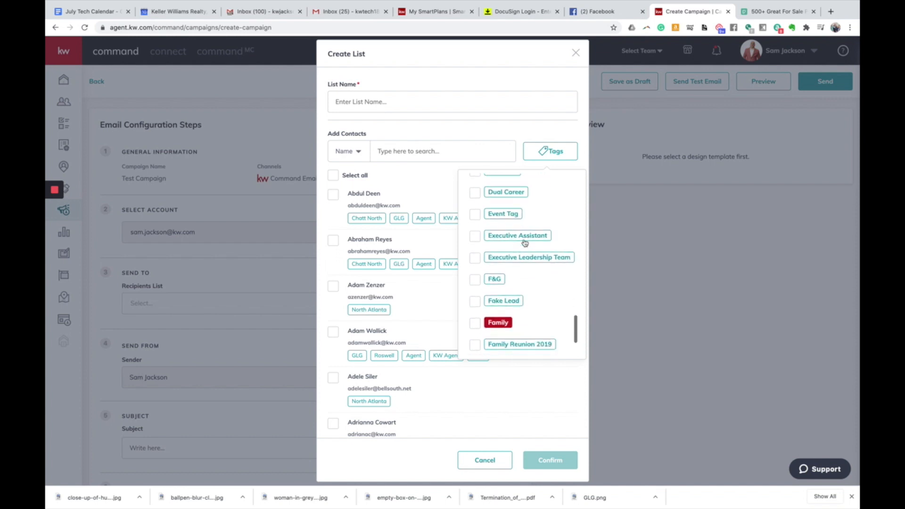
{"action": "scroll", "coordinate": [524, 243], "scroll_direction": "down", "scroll_amount": 3}
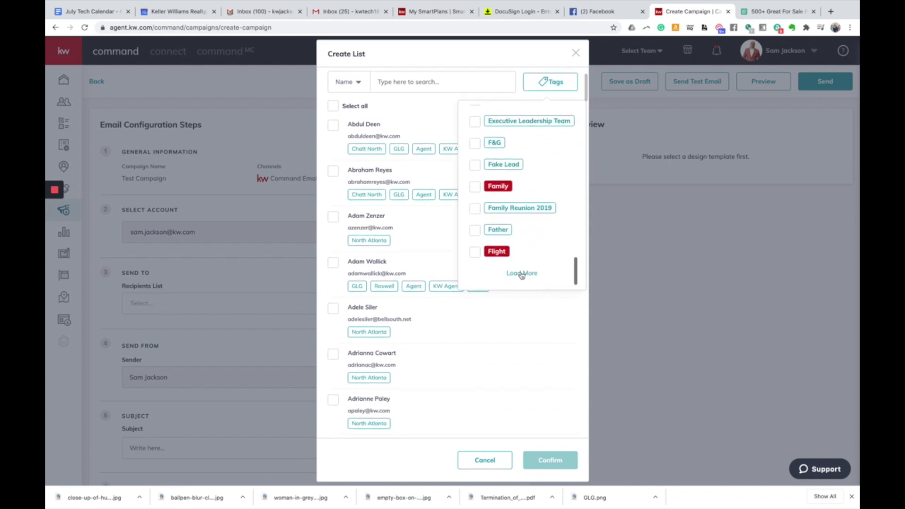
{"action": "left_click", "coordinate": [520, 272]}
{"action": "scroll", "coordinate": [519, 271], "scroll_direction": "down", "scroll_amount": 5}
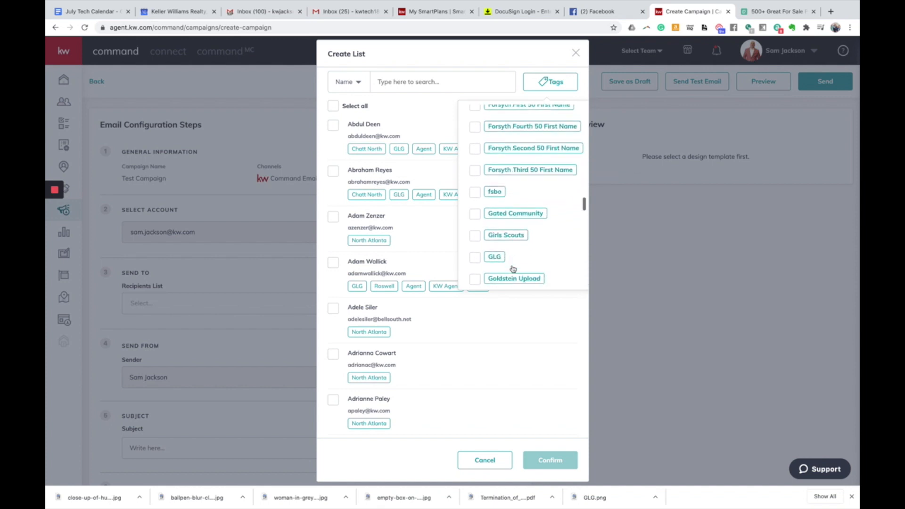
{"action": "scroll", "coordinate": [512, 269], "scroll_direction": "up", "scroll_amount": 20}
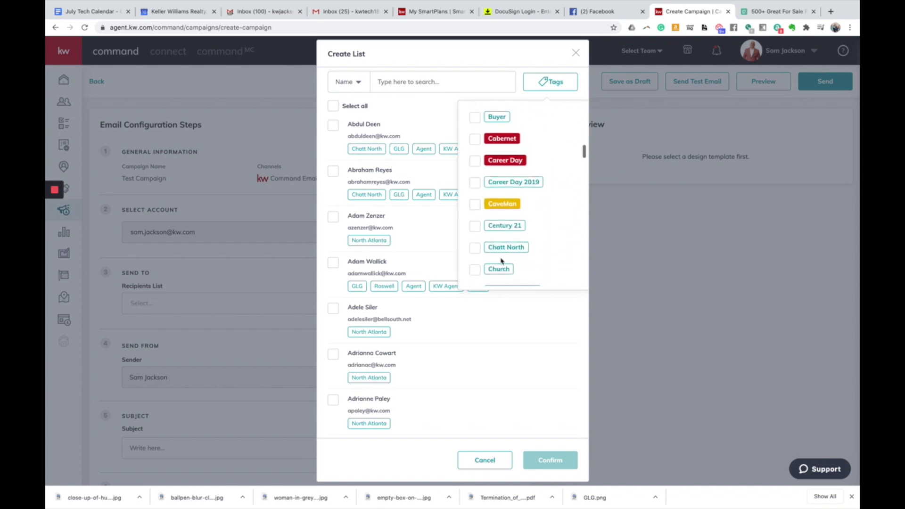
{"action": "scroll", "coordinate": [502, 261], "scroll_direction": "up", "scroll_amount": 5}
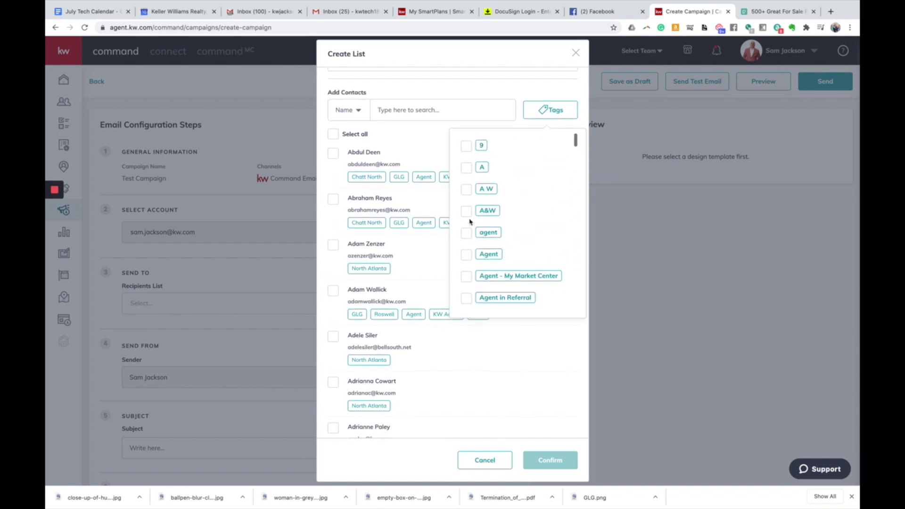
- Filter contacts by the A&W tag and select all 77 of them
{"action": "left_click", "coordinate": [465, 212]}
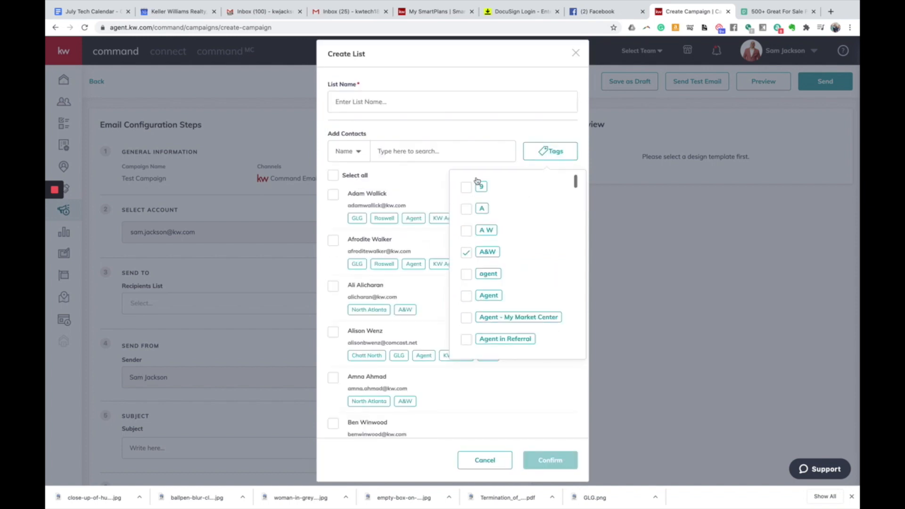
{"action": "left_click", "coordinate": [455, 133]}
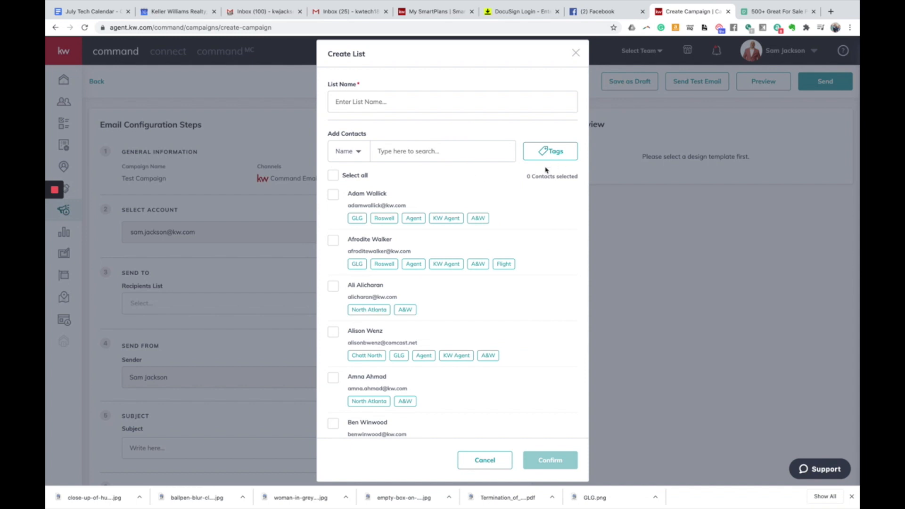
{"action": "scroll", "coordinate": [372, 204], "scroll_direction": "down", "scroll_amount": 1}
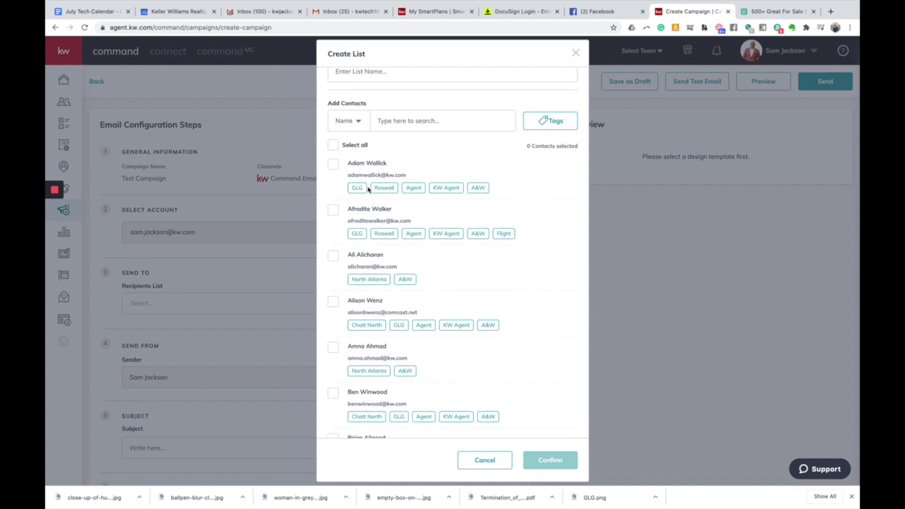
{"action": "left_click", "coordinate": [333, 146]}
- Add the B&E and D&O tags to the filter and select all matching contacts
{"action": "left_click", "coordinate": [558, 126]}
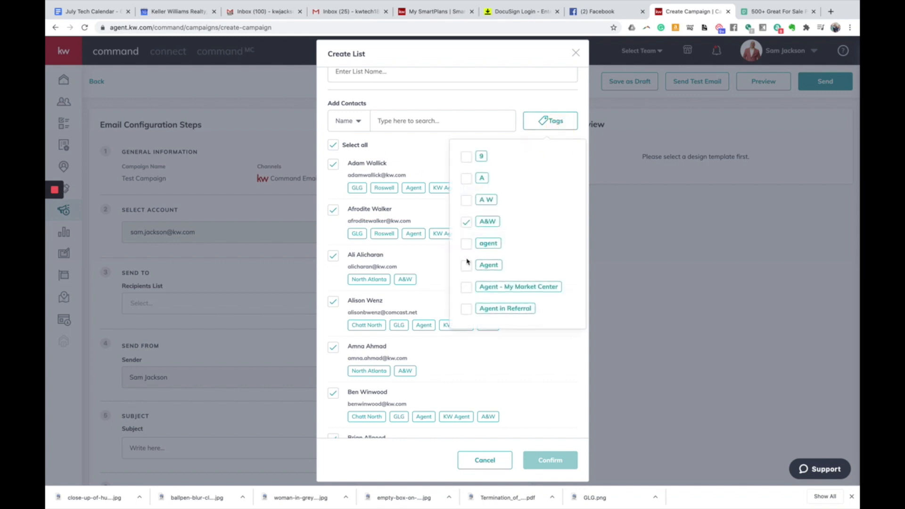
{"action": "scroll", "coordinate": [469, 266], "scroll_direction": "down", "scroll_amount": 5}
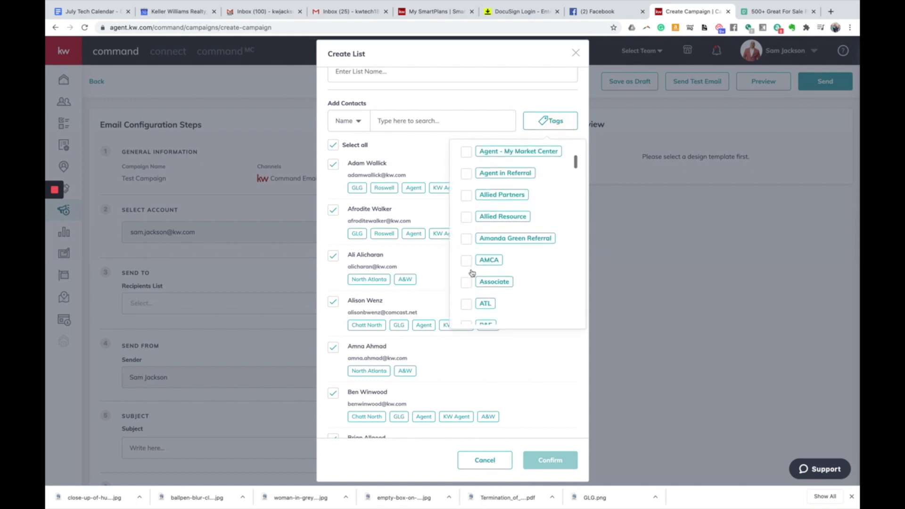
{"action": "scroll", "coordinate": [471, 273], "scroll_direction": "down", "scroll_amount": 4}
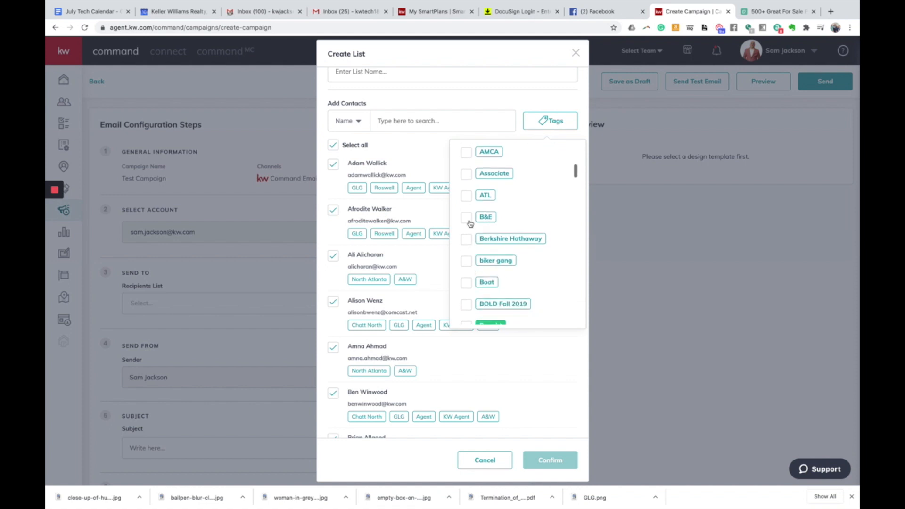
{"action": "left_click", "coordinate": [467, 220]}
{"action": "scroll", "coordinate": [472, 263], "scroll_direction": "down", "scroll_amount": 6}
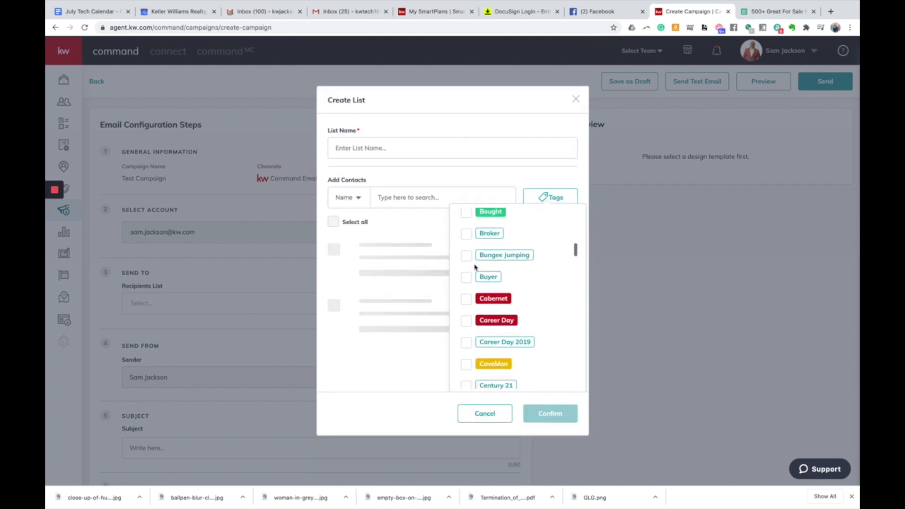
{"action": "scroll", "coordinate": [475, 266], "scroll_direction": "down", "scroll_amount": 10}
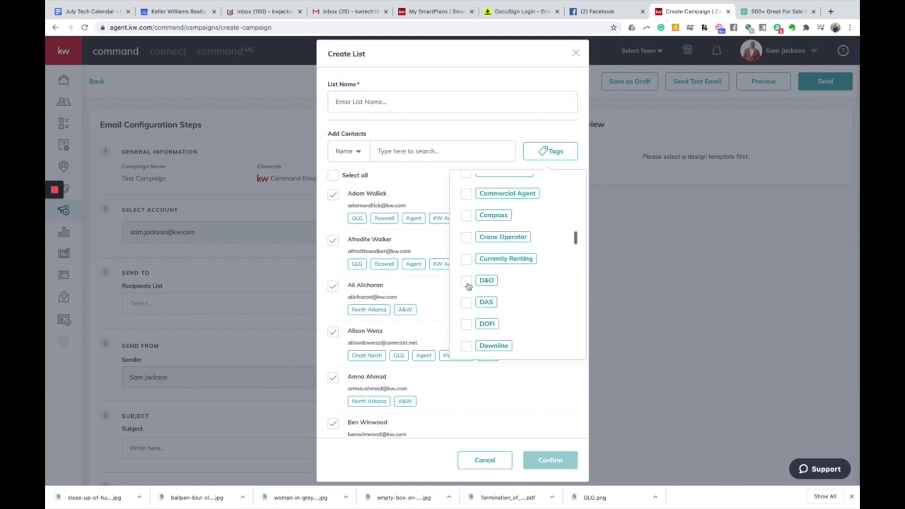
{"action": "left_click", "coordinate": [467, 283]}
{"action": "left_click", "coordinate": [335, 175]}
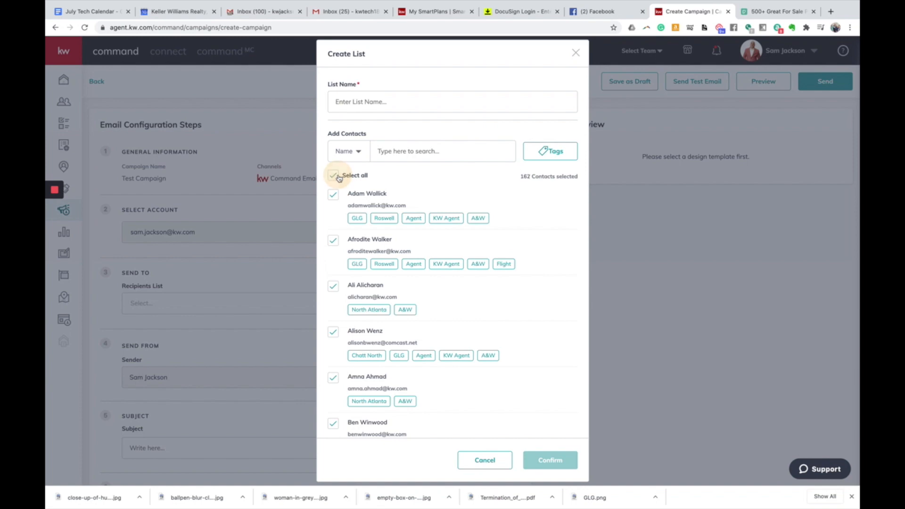
- Scroll through the 85 checked contacts to review them, ending back at the top
{"action": "scroll", "coordinate": [527, 186], "scroll_direction": "down", "scroll_amount": 3}
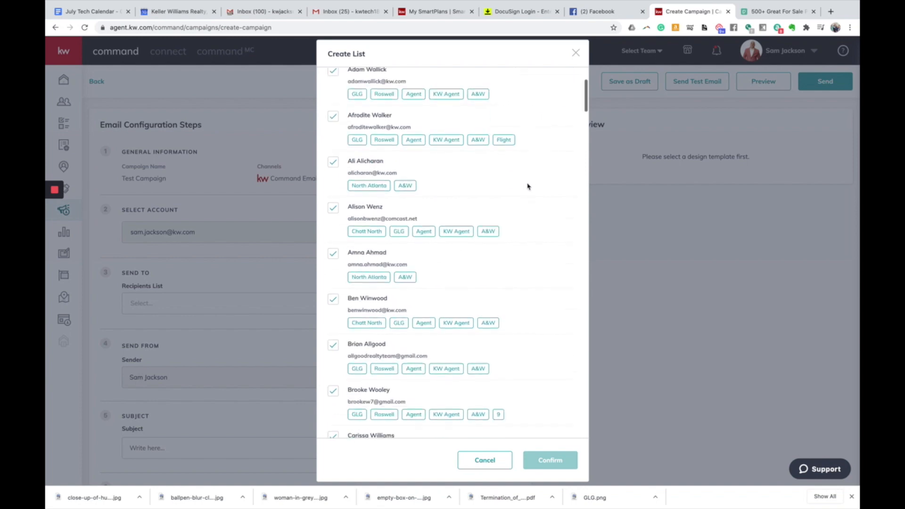
{"action": "scroll", "coordinate": [503, 244], "scroll_direction": "down", "scroll_amount": 20}
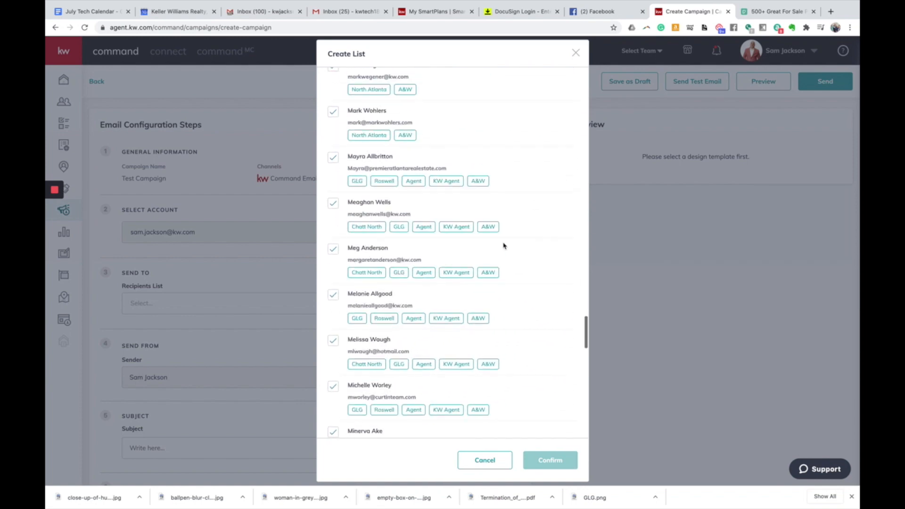
{"action": "scroll", "coordinate": [502, 244], "scroll_direction": "down", "scroll_amount": 20}
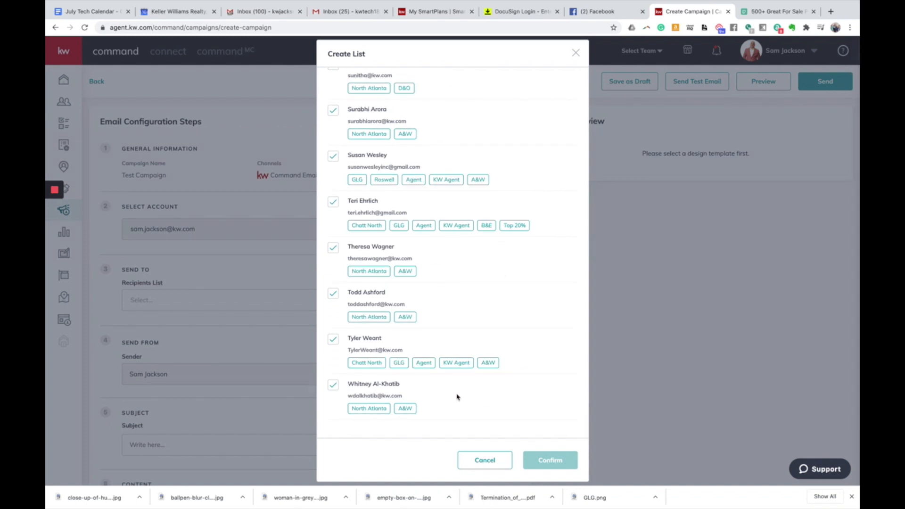
{"action": "scroll", "coordinate": [456, 396], "scroll_direction": "up", "scroll_amount": 20}
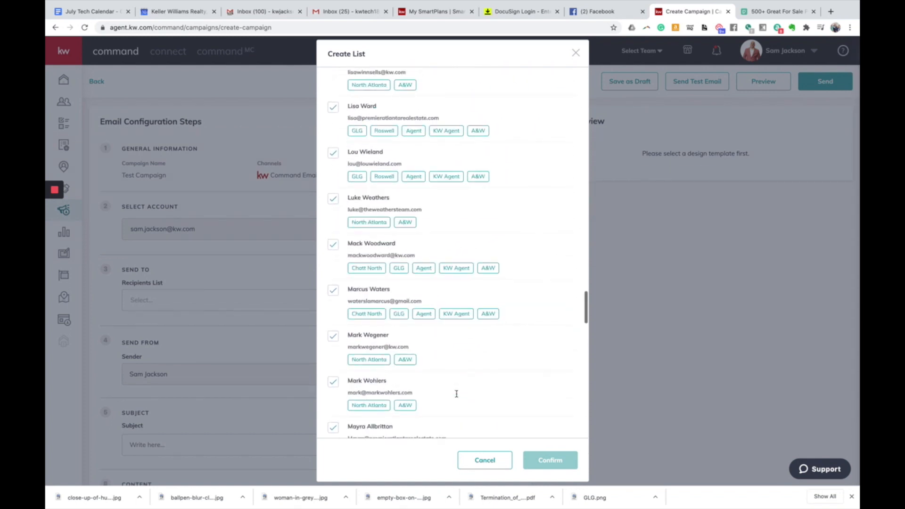
{"action": "scroll", "coordinate": [456, 393], "scroll_direction": "up", "scroll_amount": 15}
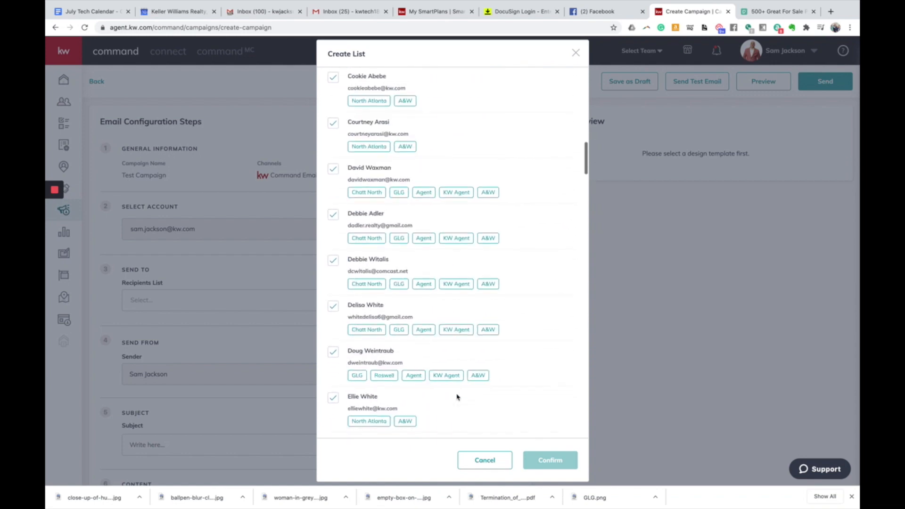
{"action": "scroll", "coordinate": [456, 397], "scroll_direction": "up", "scroll_amount": 15}
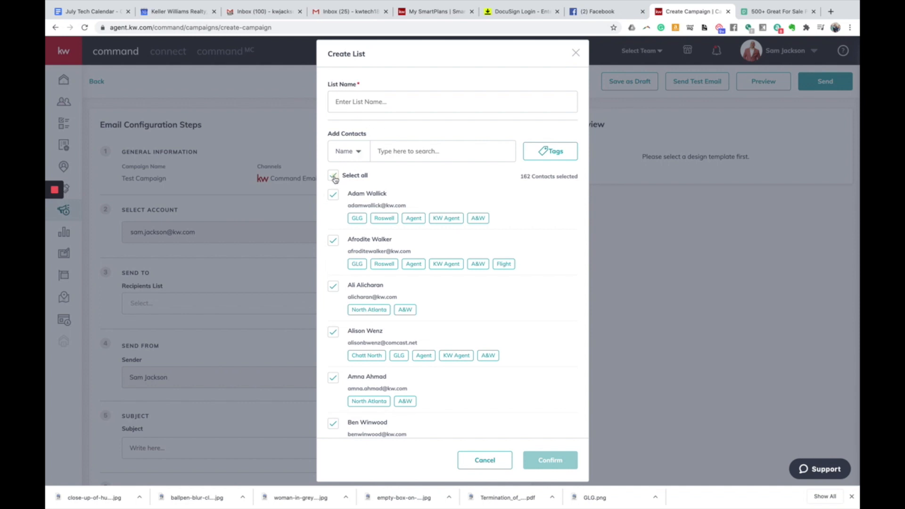
{"action": "scroll", "coordinate": [408, 182], "scroll_direction": "down", "scroll_amount": 15}
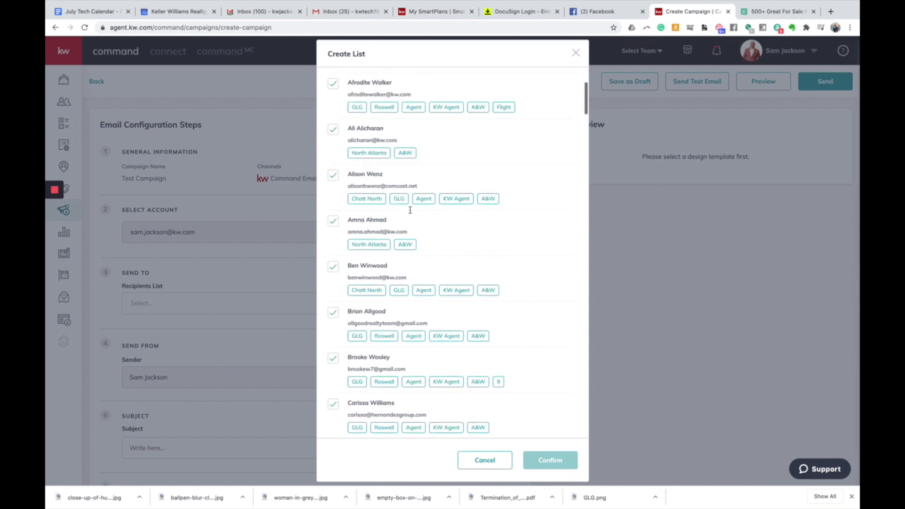
{"action": "scroll", "coordinate": [410, 210], "scroll_direction": "down", "scroll_amount": 10}
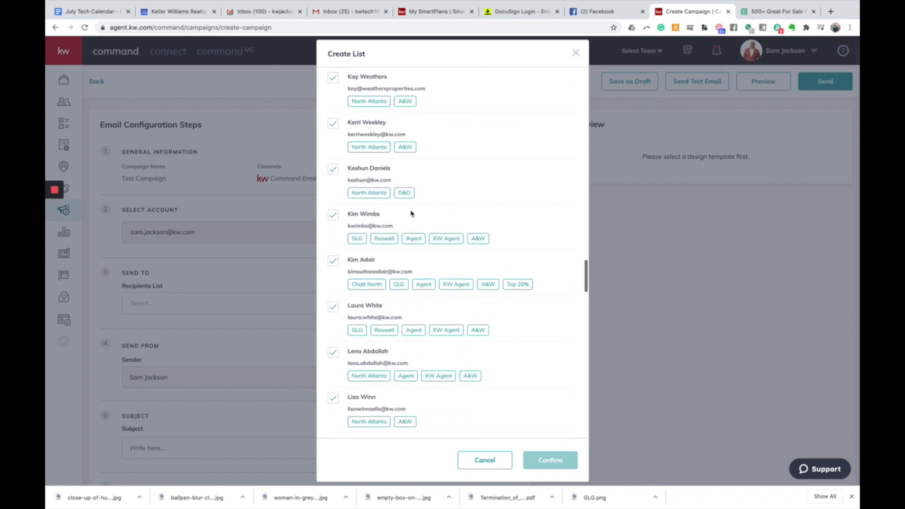
{"action": "scroll", "coordinate": [411, 213], "scroll_direction": "down", "scroll_amount": 5}
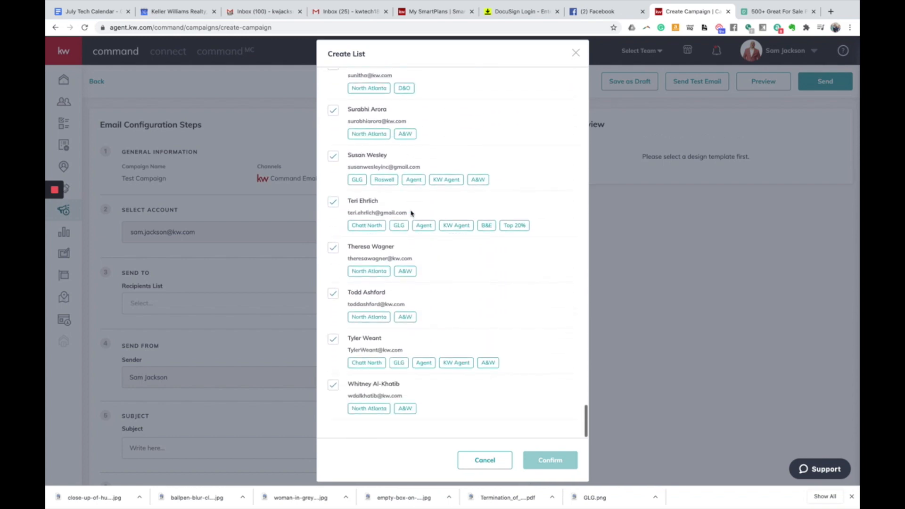
{"action": "scroll", "coordinate": [411, 213], "scroll_direction": "up", "scroll_amount": 15}
{"action": "scroll", "coordinate": [411, 213], "scroll_direction": "up", "scroll_amount": 10}
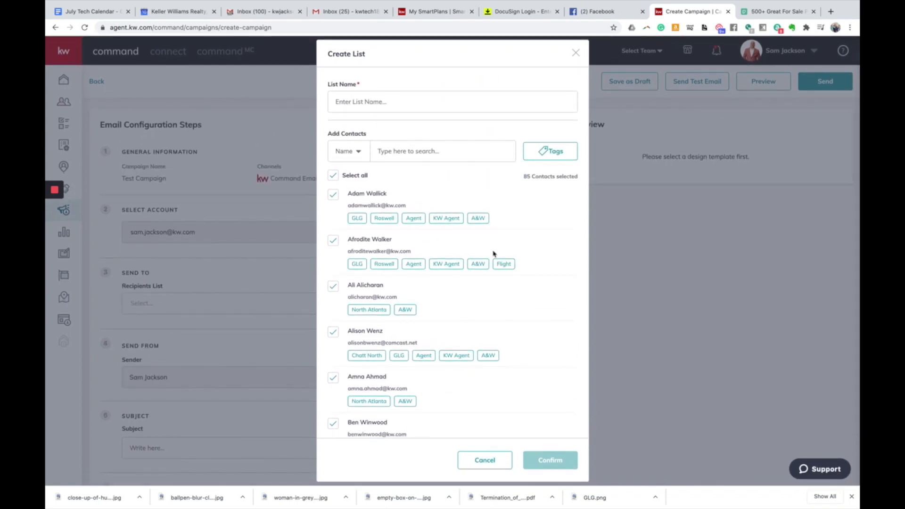
- Name the new contact list 'Test DTD2' and save it
{"action": "left_click", "coordinate": [372, 102]}
{"action": "type", "text": "Test DTD2"}
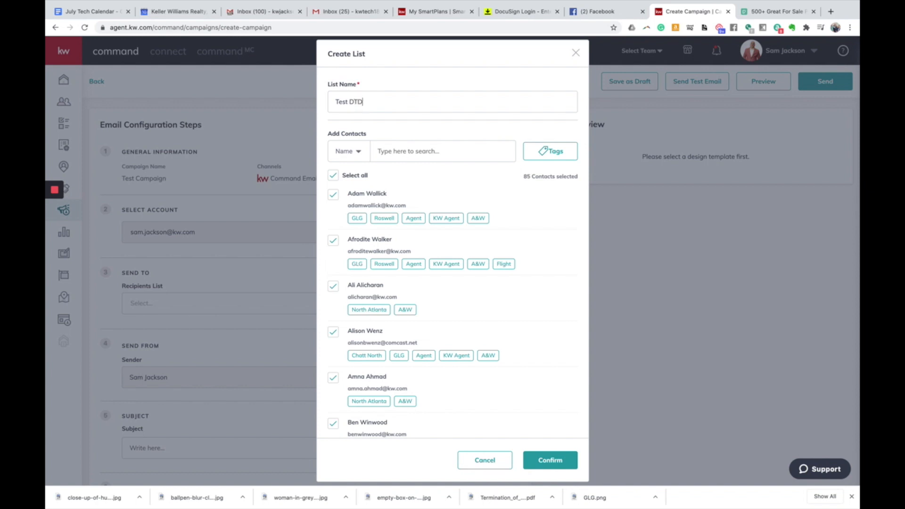
{"action": "left_click", "coordinate": [552, 465]}
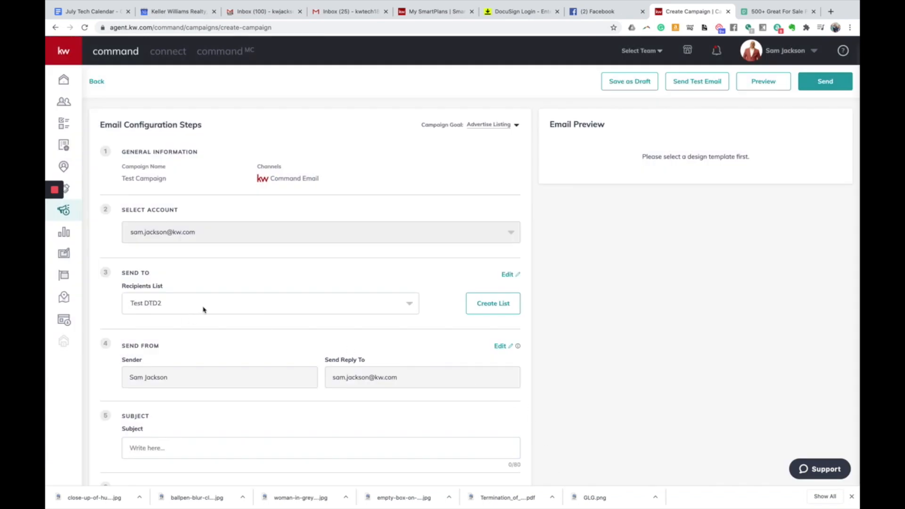
- Keep Test DTD2 selected as the campaign's recipients list
{"action": "left_click", "coordinate": [325, 302]}
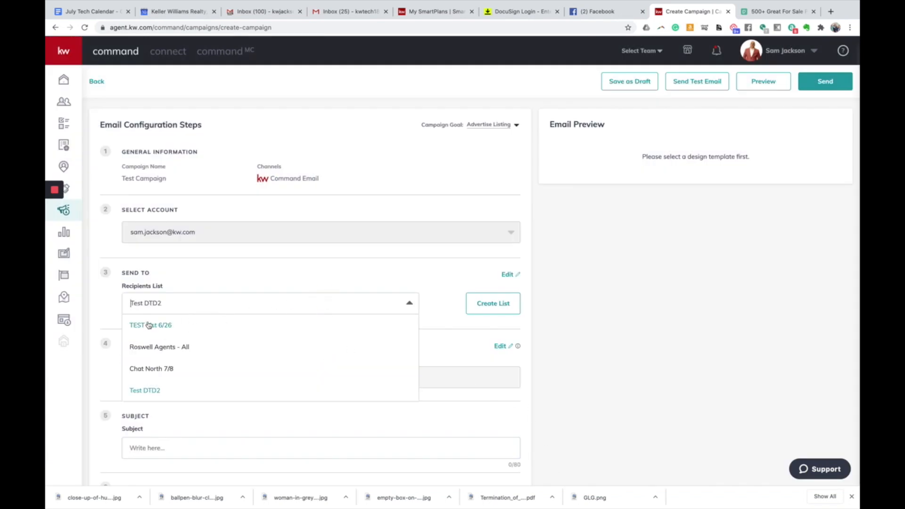
{"action": "left_click", "coordinate": [208, 276]}
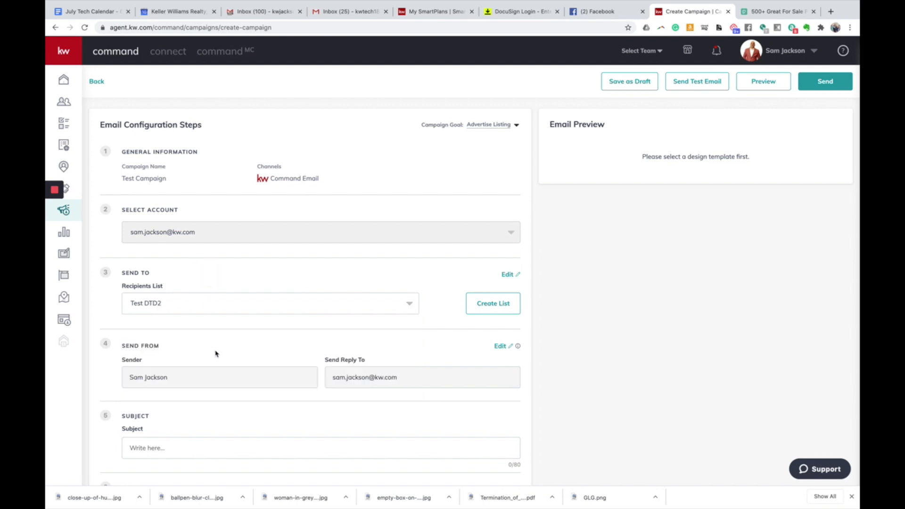
{"action": "scroll", "coordinate": [216, 354], "scroll_direction": "down", "scroll_amount": 1}
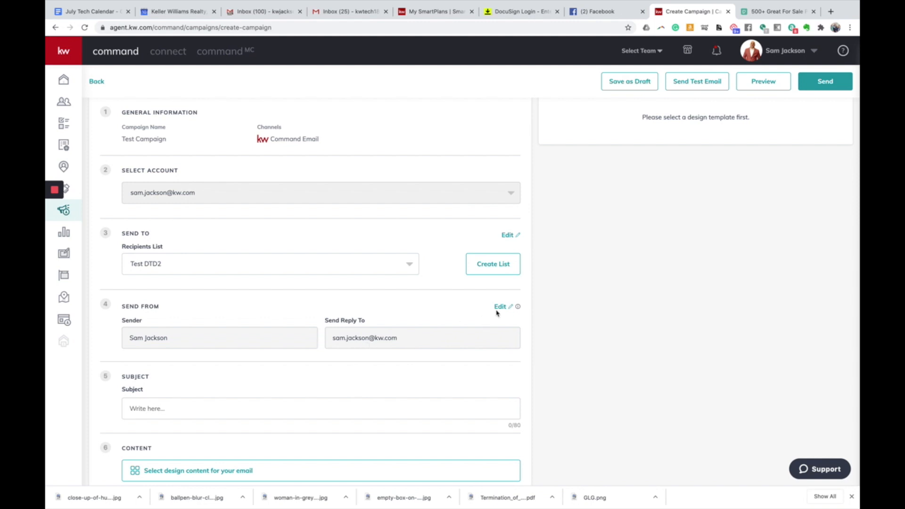
{"action": "scroll", "coordinate": [747, 127], "scroll_direction": "up", "scroll_amount": 1}
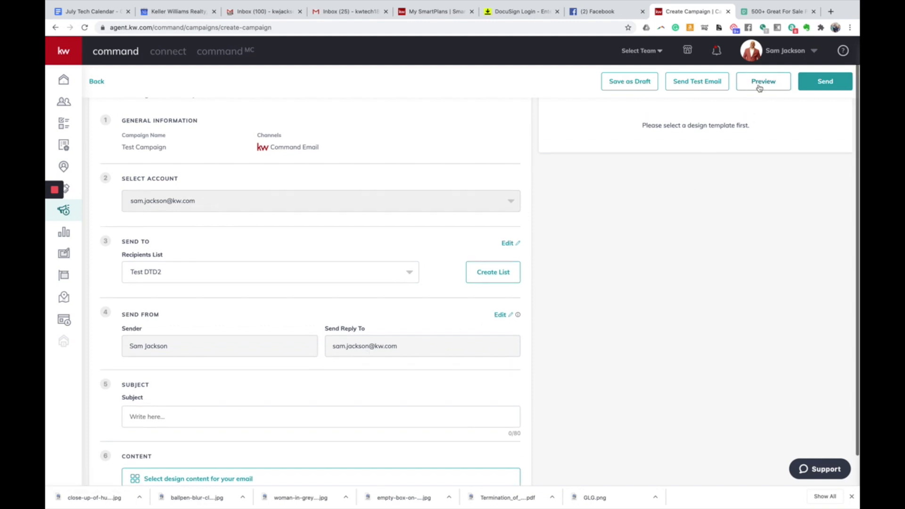
- Check the account options menu and close it again
{"action": "left_click", "coordinate": [784, 50]}
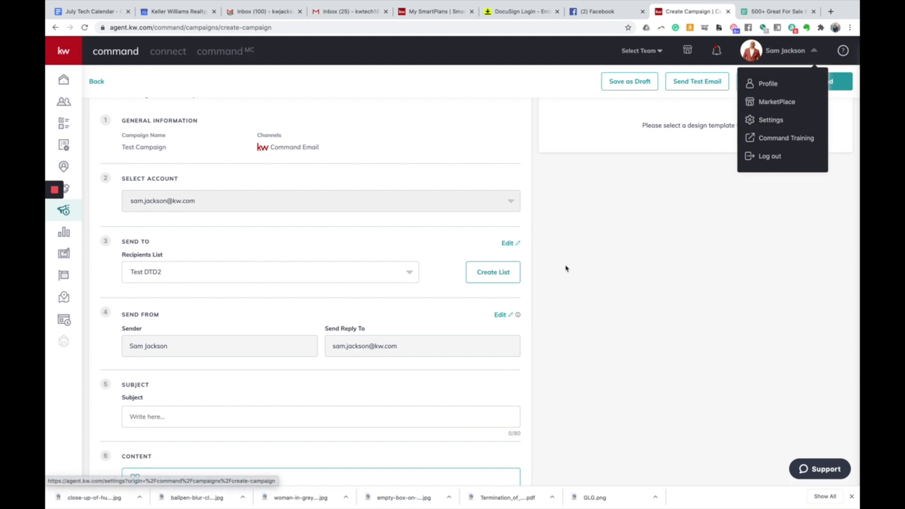
{"action": "left_click", "coordinate": [541, 346]}
{"action": "scroll", "coordinate": [539, 357], "scroll_direction": "down", "scroll_amount": 1}
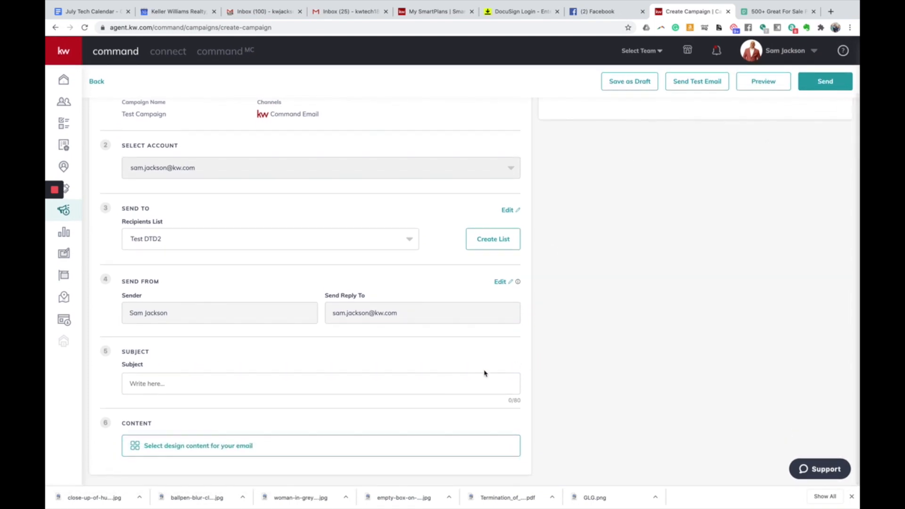
- Set the email subject to 'Low Inventory - Seller's Market' and bring up the design content choices
{"action": "left_click", "coordinate": [222, 382]}
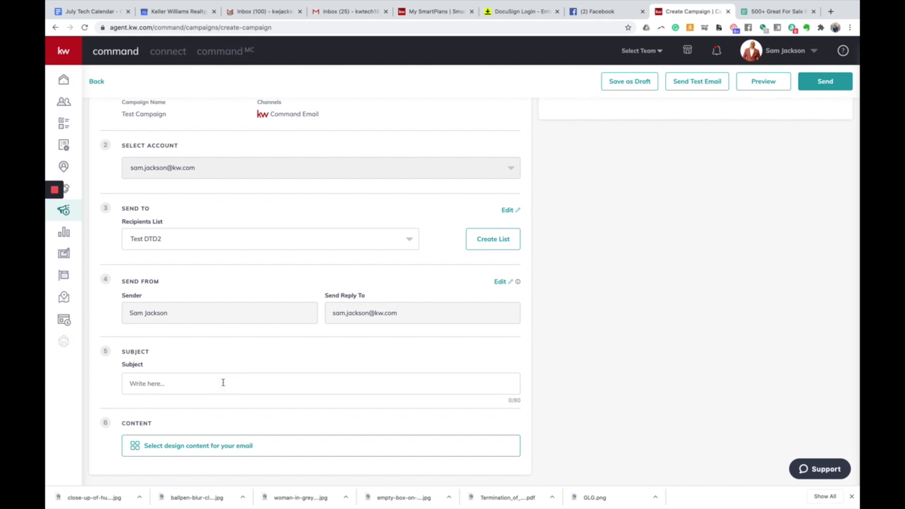
{"action": "type", "text": "Low"}
{"action": "type", "text": " Inven"}
{"action": "type", "text": "tory -  Seller's Mat"}
{"action": "type", "text": "ket"}
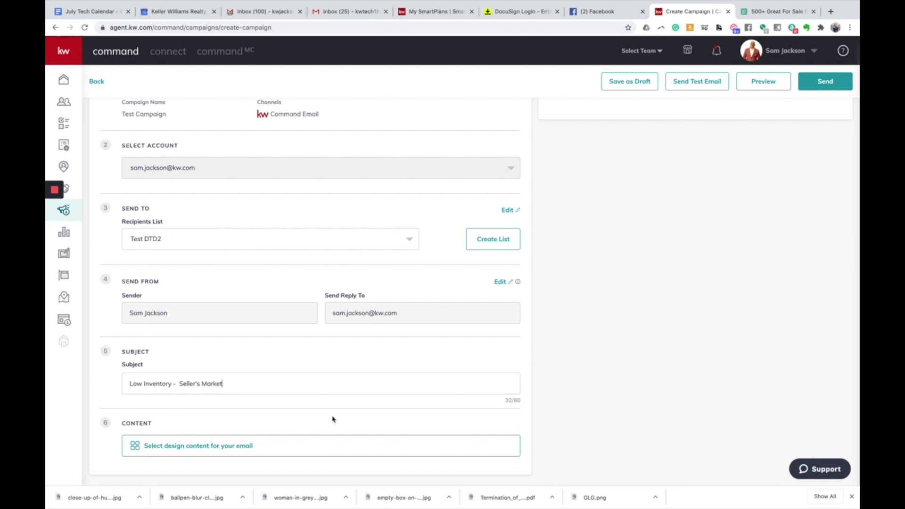
{"action": "left_click", "coordinate": [159, 449]}
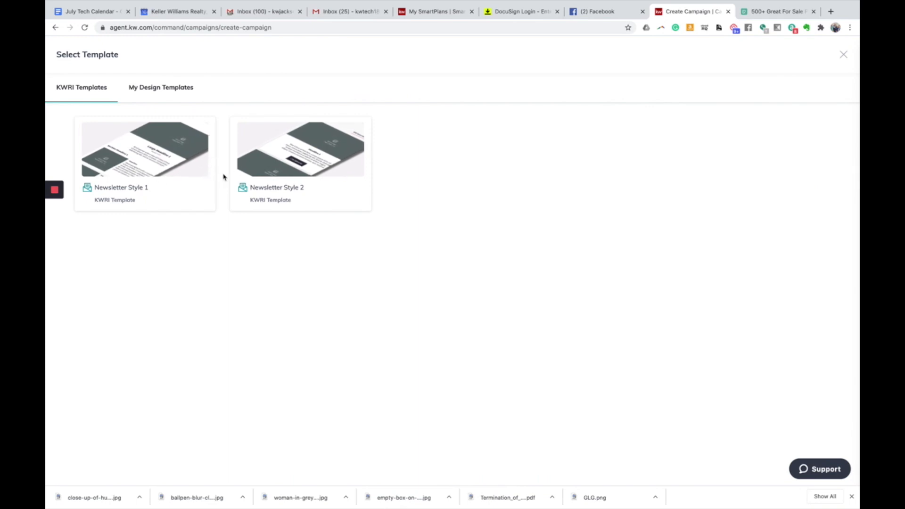
- Glance at My Design Templates, then pick Newsletter Style 1 from the KWRI Templates
{"action": "left_click", "coordinate": [177, 88]}
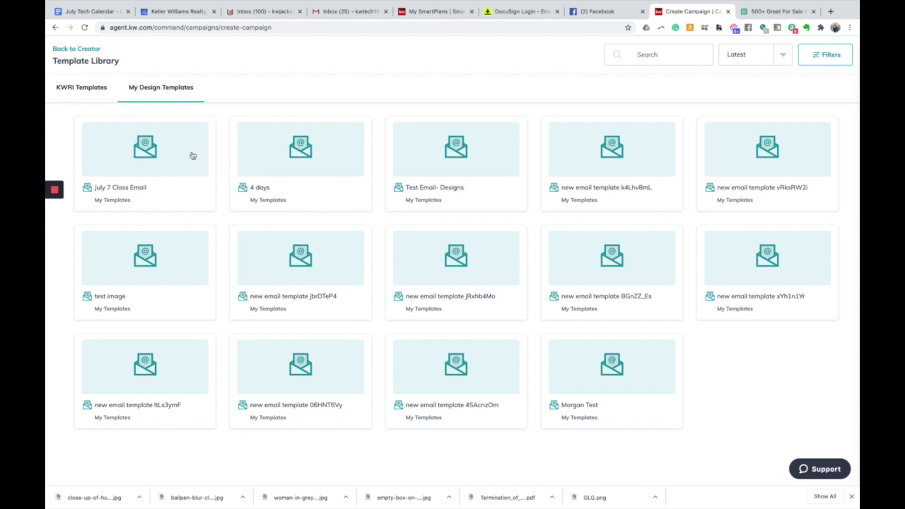
{"action": "left_click", "coordinate": [94, 93]}
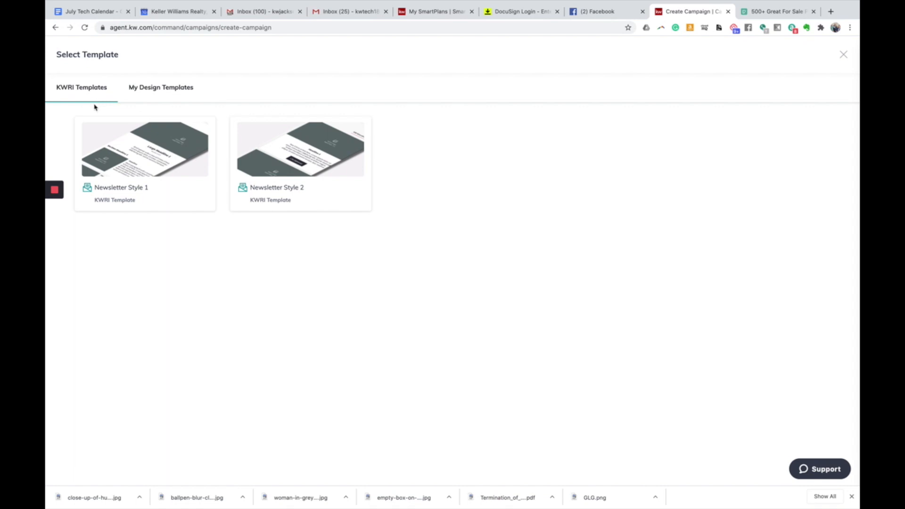
{"action": "left_click", "coordinate": [141, 188]}
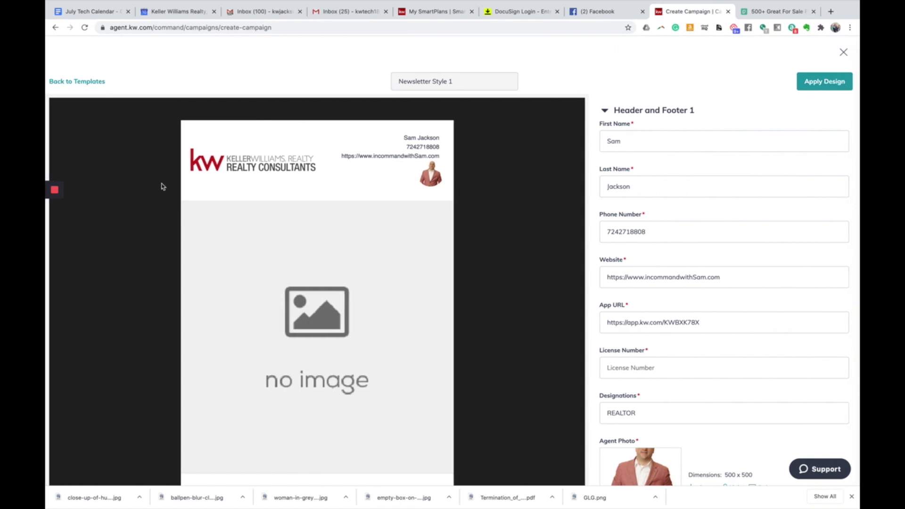
{"action": "scroll", "coordinate": [185, 191], "scroll_direction": "down", "scroll_amount": 10}
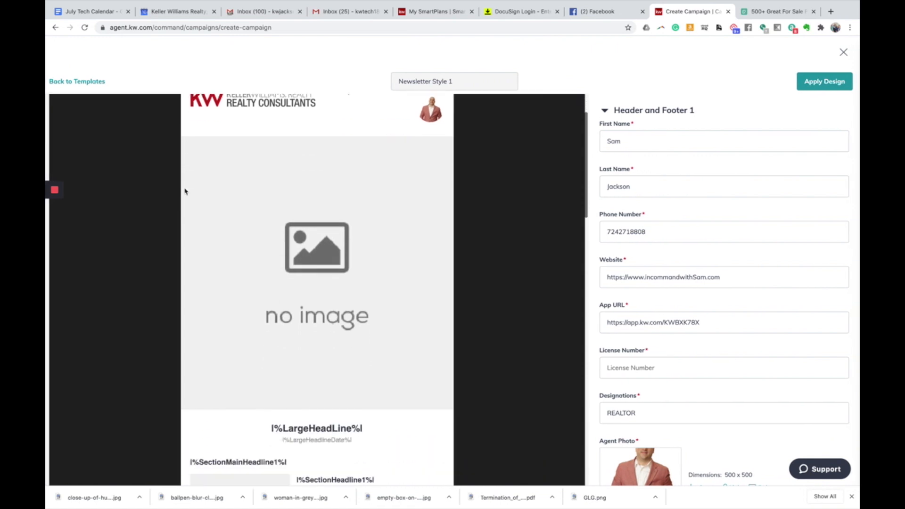
{"action": "scroll", "coordinate": [185, 190], "scroll_direction": "down", "scroll_amount": 6}
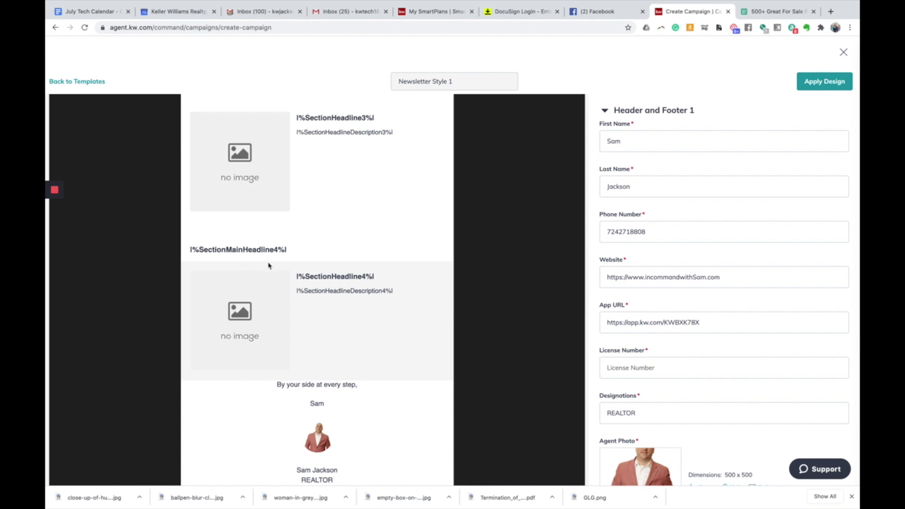
{"action": "scroll", "coordinate": [268, 265], "scroll_direction": "up", "scroll_amount": 5}
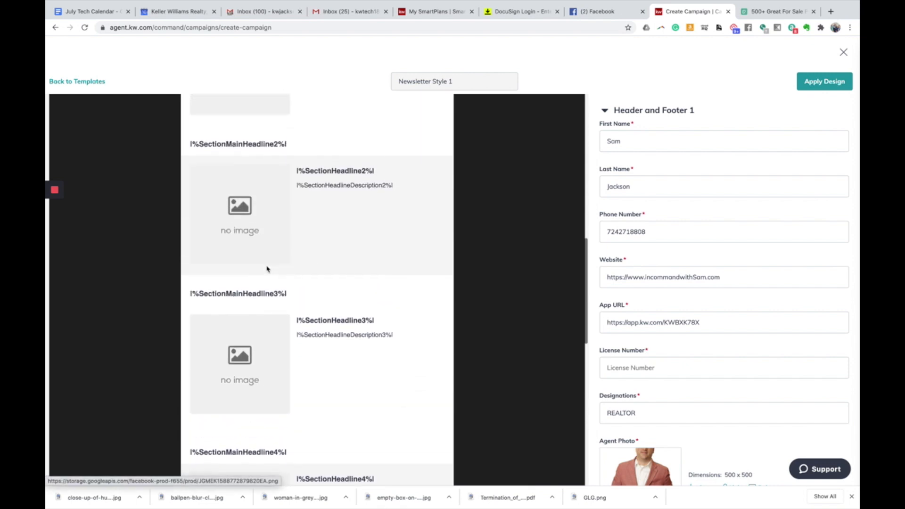
{"action": "scroll", "coordinate": [267, 269], "scroll_direction": "up", "scroll_amount": 4}
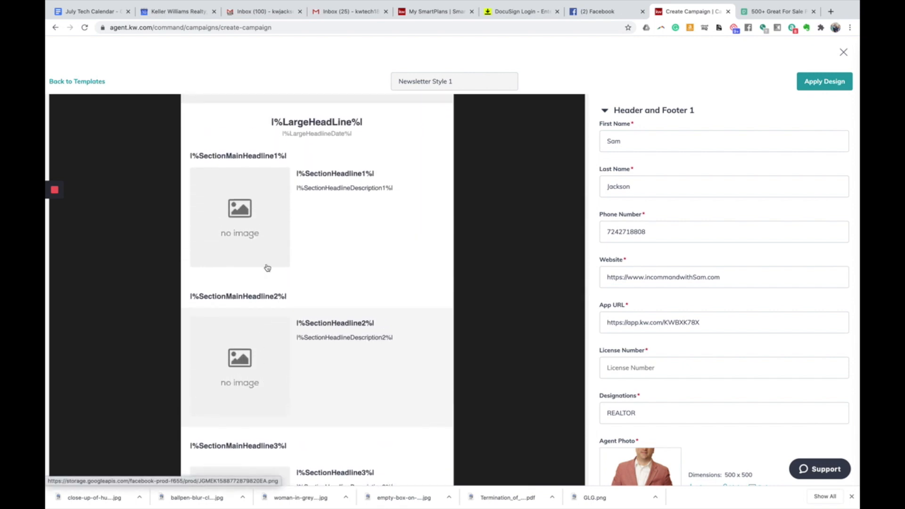
{"action": "scroll", "coordinate": [267, 267], "scroll_direction": "up", "scroll_amount": 3}
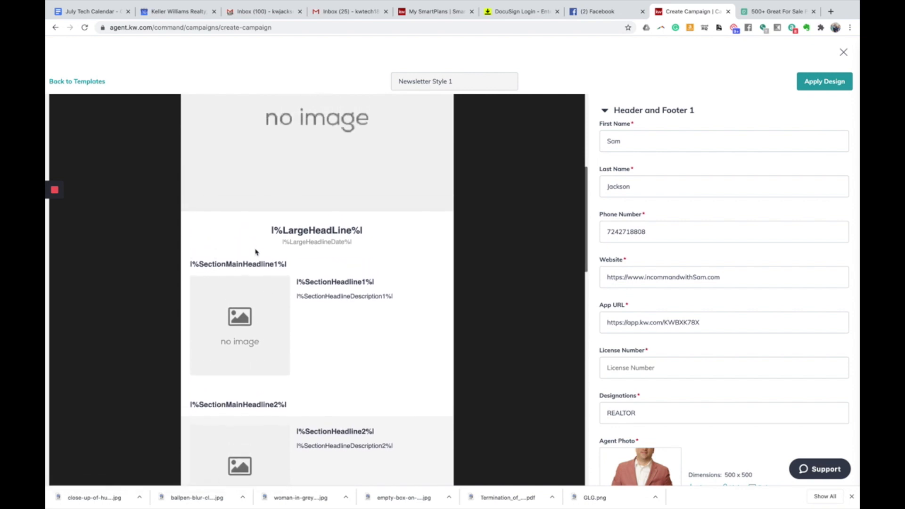
{"action": "scroll", "coordinate": [255, 252], "scroll_direction": "up", "scroll_amount": 4}
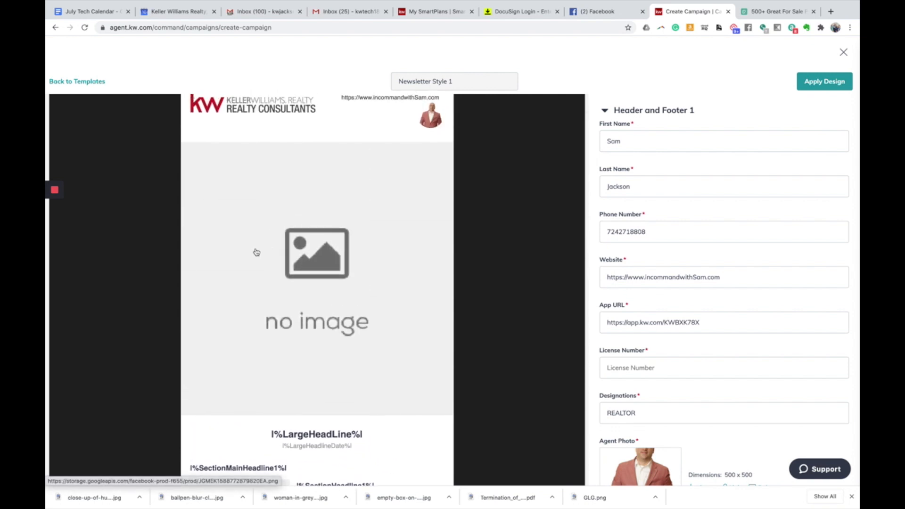
{"action": "scroll", "coordinate": [363, 233], "scroll_direction": "up", "scroll_amount": 2}
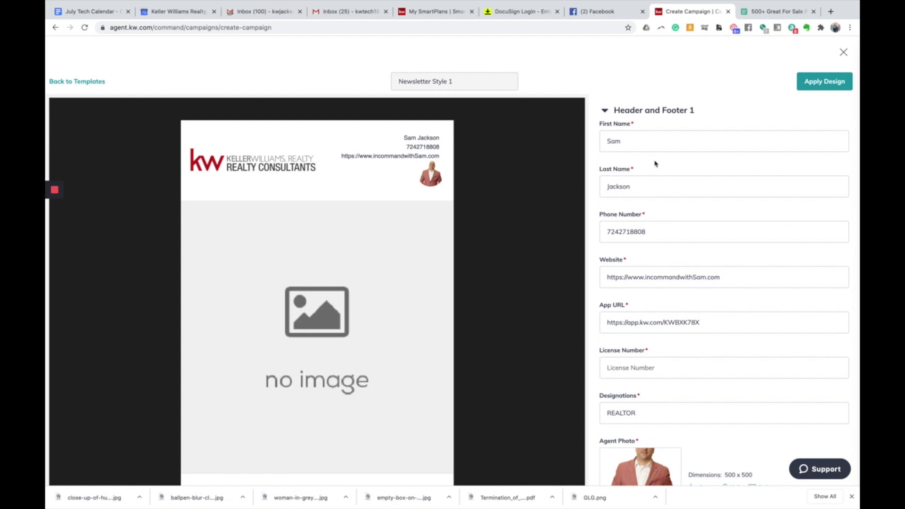
- Insert hyphens into the agent's phone number in the header details
{"action": "scroll", "coordinate": [654, 164], "scroll_direction": "down", "scroll_amount": 2}
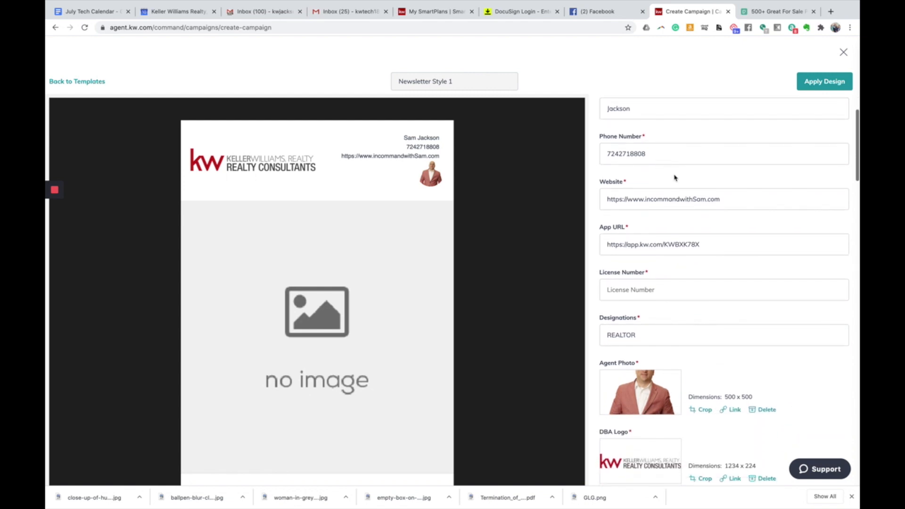
{"action": "left_click", "coordinate": [620, 156]}
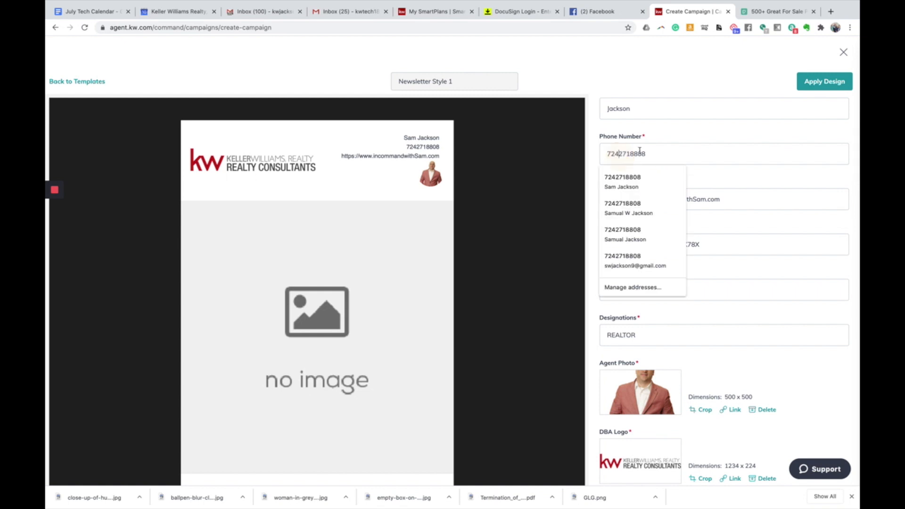
{"action": "type", "text": "-"}
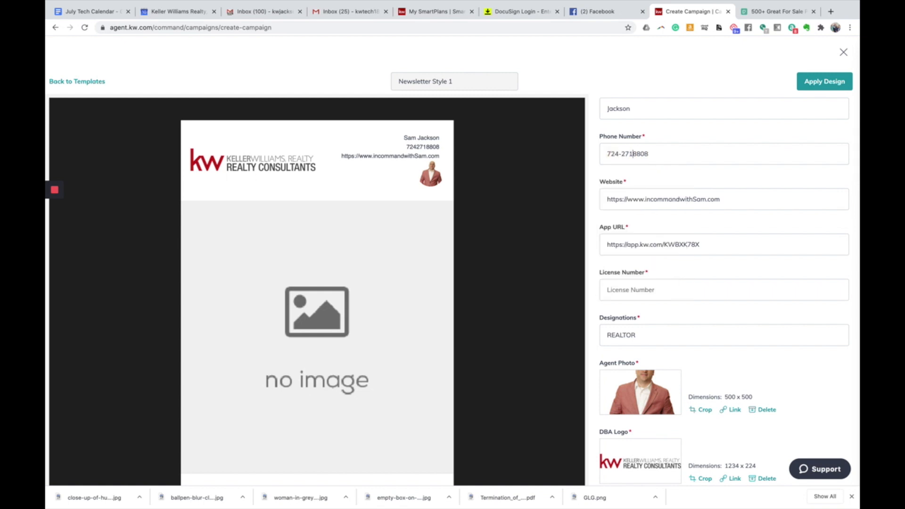
{"action": "left_click", "coordinate": [634, 154]}
{"action": "type", "text": "-"}
- Fill in the agent's license number, then scroll down to the Banner Section
{"action": "left_click", "coordinate": [679, 287]}
{"action": "type", "text": "123456789"}
{"action": "scroll", "coordinate": [724, 283], "scroll_direction": "down", "scroll_amount": 4}
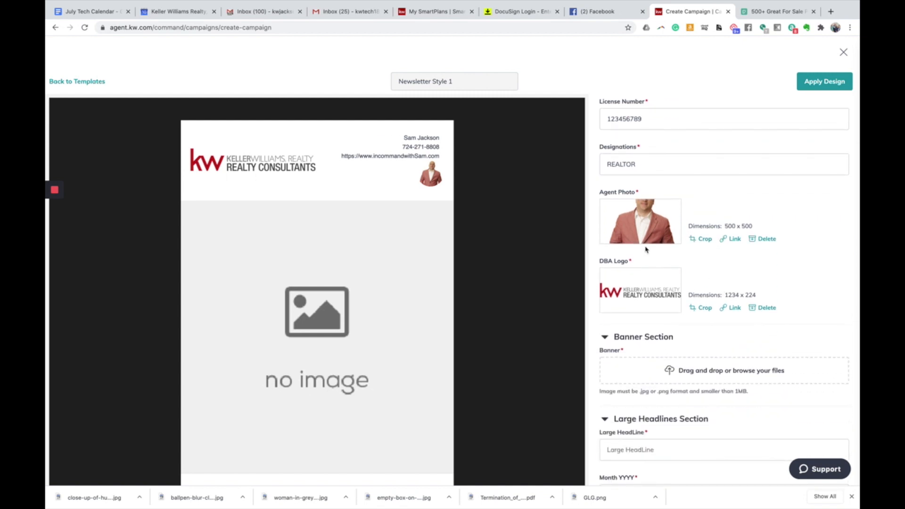
{"action": "scroll", "coordinate": [649, 262], "scroll_direction": "down", "scroll_amount": 1}
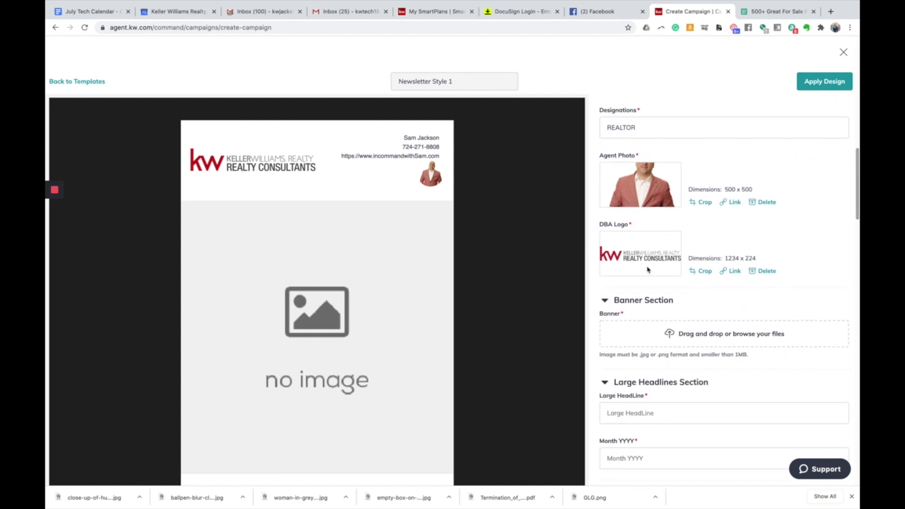
{"action": "scroll", "coordinate": [647, 269], "scroll_direction": "down", "scroll_amount": 3}
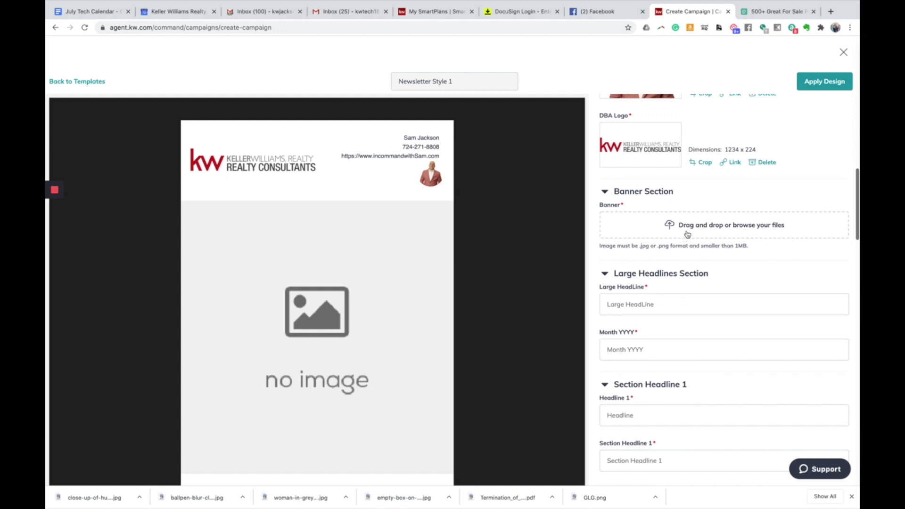
{"action": "scroll", "coordinate": [342, 297], "scroll_direction": "down", "scroll_amount": 1}
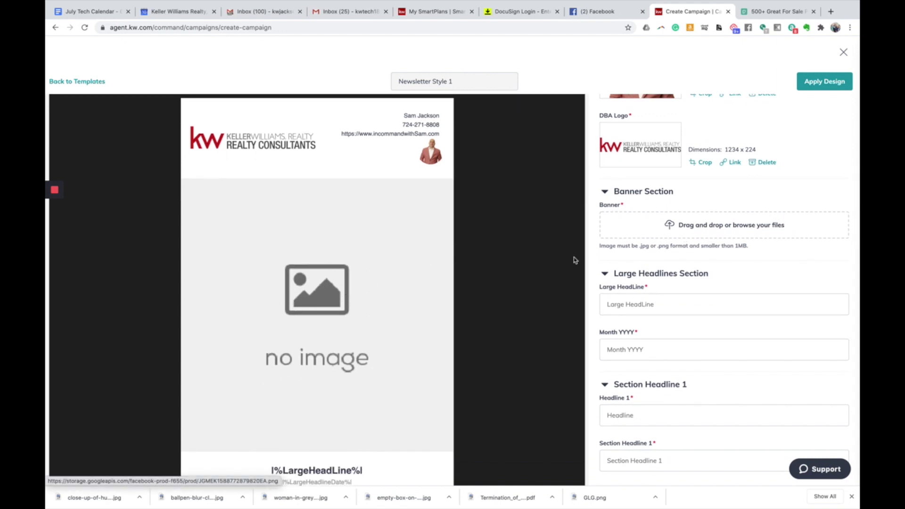
- Pick the transparent InCommand logo PNG from In Command with Sam > Logos > Black and Gold
{"action": "left_click", "coordinate": [706, 230]}
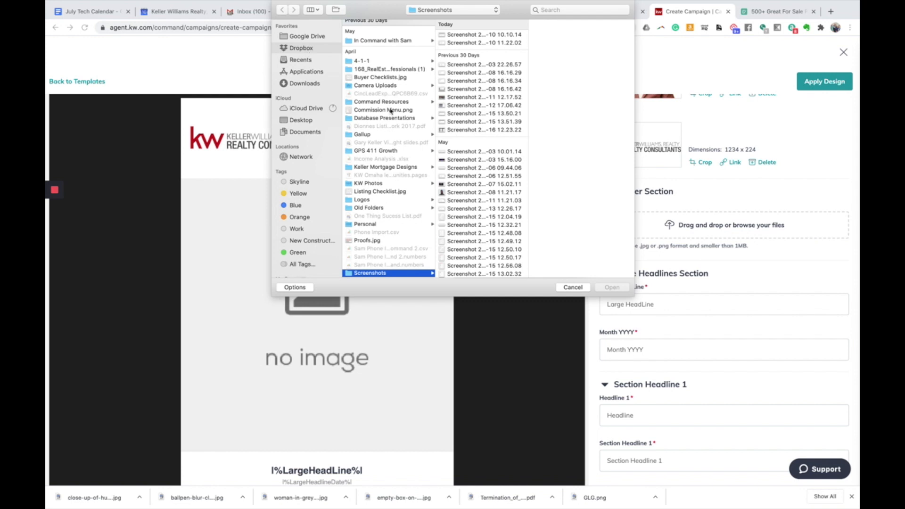
{"action": "scroll", "coordinate": [393, 93], "scroll_direction": "up", "scroll_amount": 2}
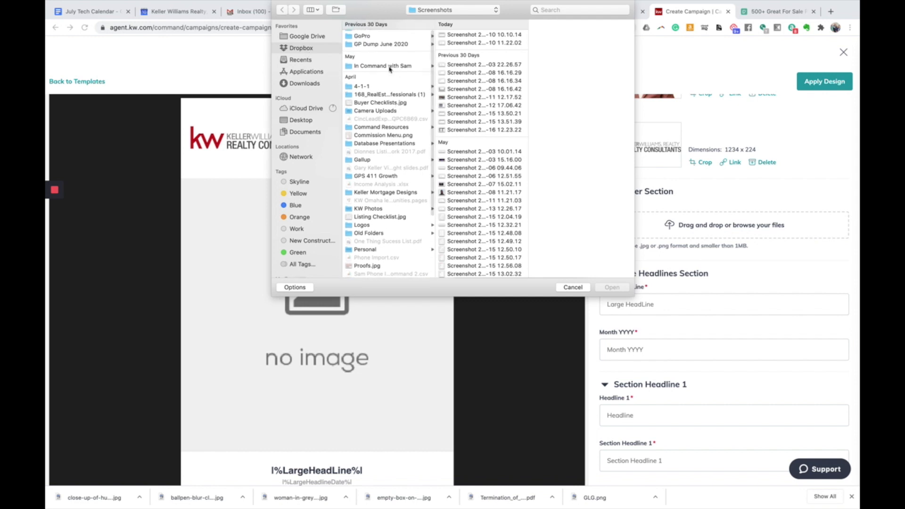
{"action": "left_click", "coordinate": [388, 71]}
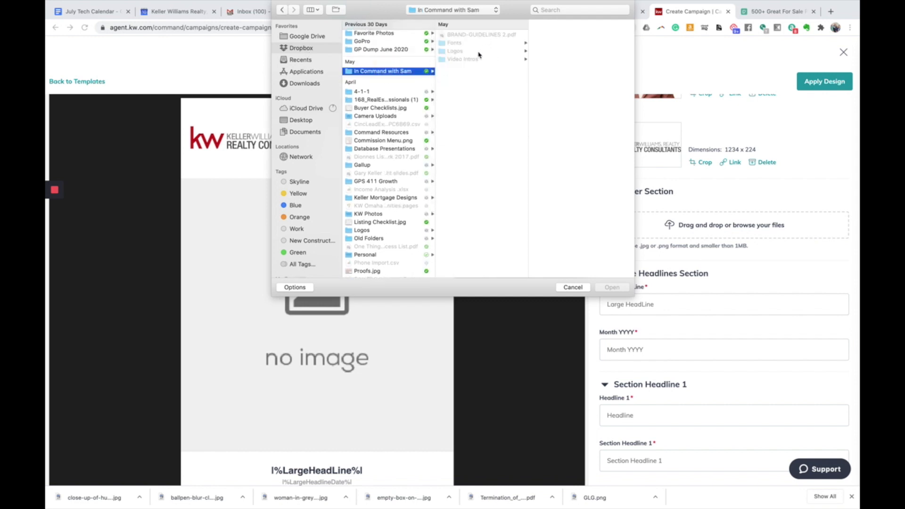
{"action": "left_click", "coordinate": [455, 51]}
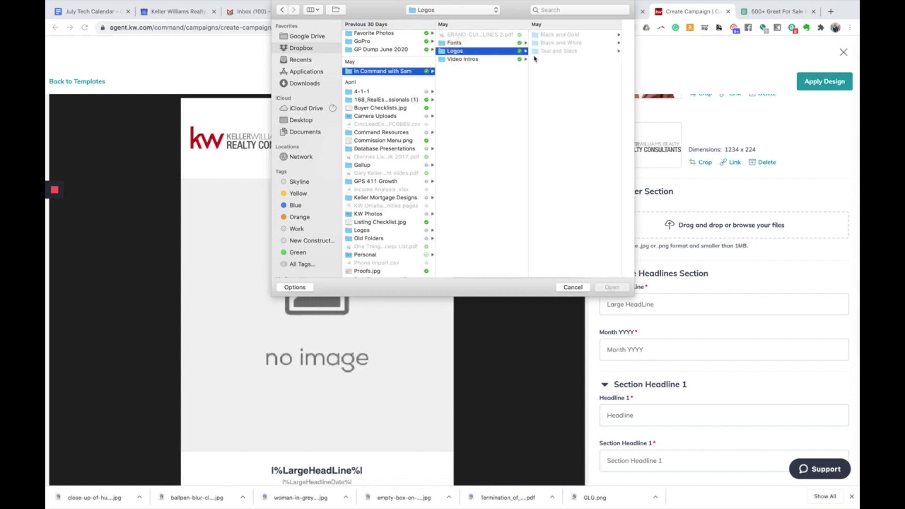
{"action": "left_click", "coordinate": [572, 34]}
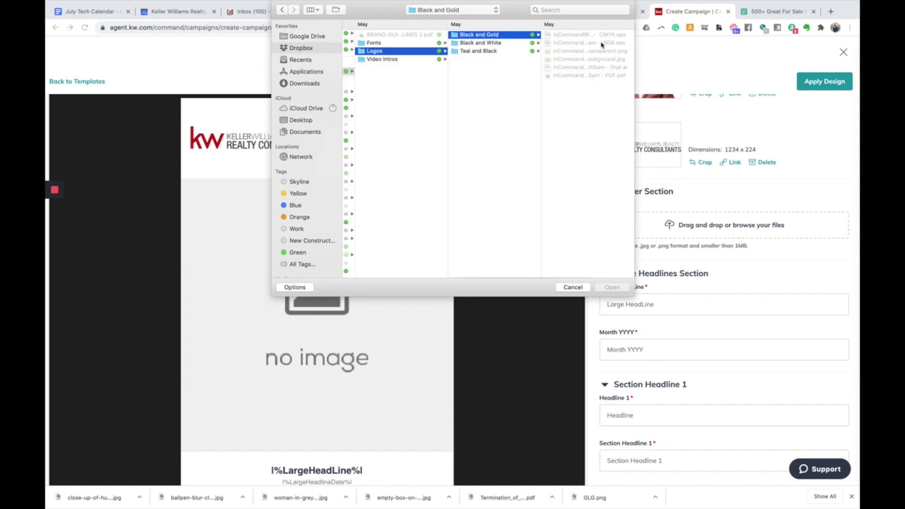
{"action": "left_click", "coordinate": [602, 52]}
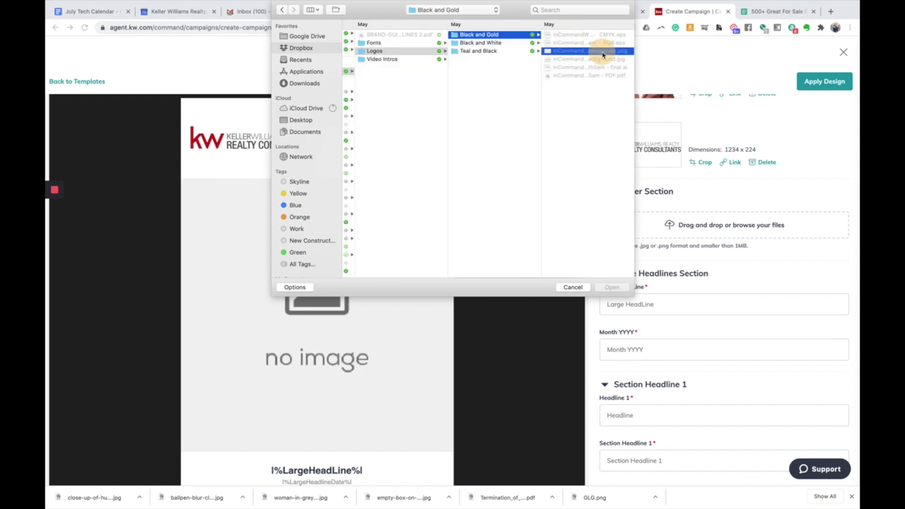
{"action": "left_click", "coordinate": [611, 287]}
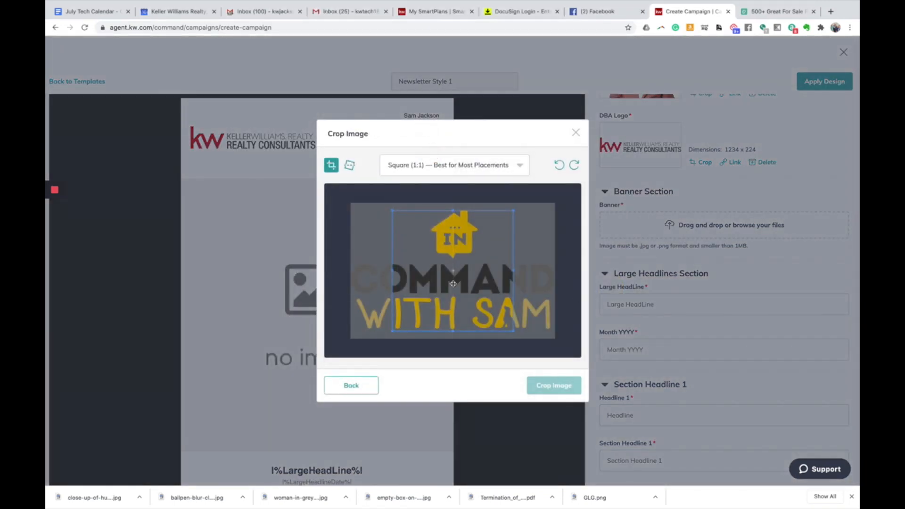
- Crop the logo to a square around the gold IN house icon and apply it as the banner
{"action": "left_click_drag", "start_coordinate": [454, 283], "coordinate": [452, 258]}
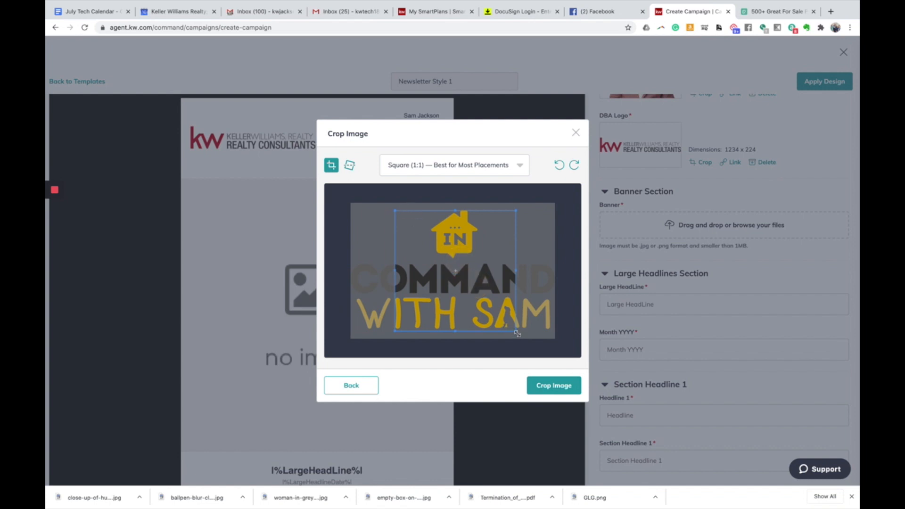
{"action": "left_click_drag", "start_coordinate": [516, 331], "coordinate": [460, 275]}
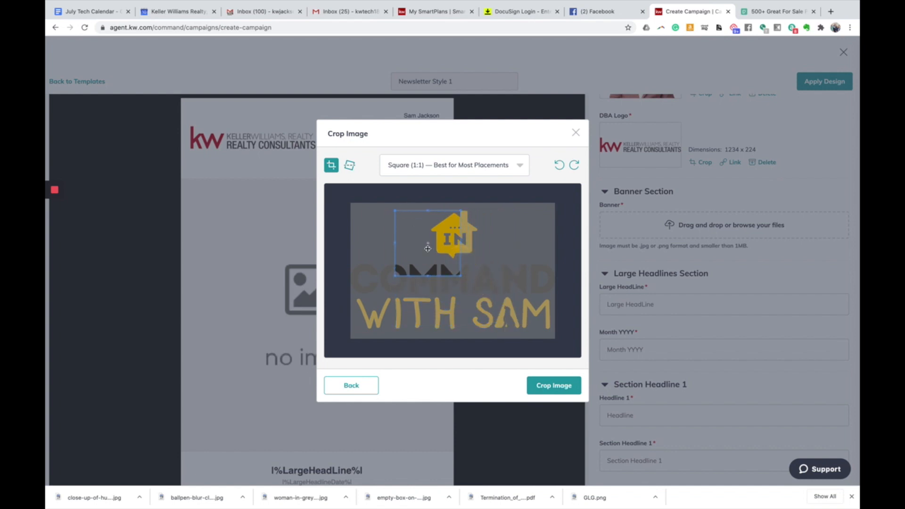
{"action": "left_click_drag", "start_coordinate": [427, 246], "coordinate": [459, 245]}
{"action": "left_click_drag", "start_coordinate": [427, 275], "coordinate": [467, 248]}
{"action": "left_click", "coordinate": [552, 389]}
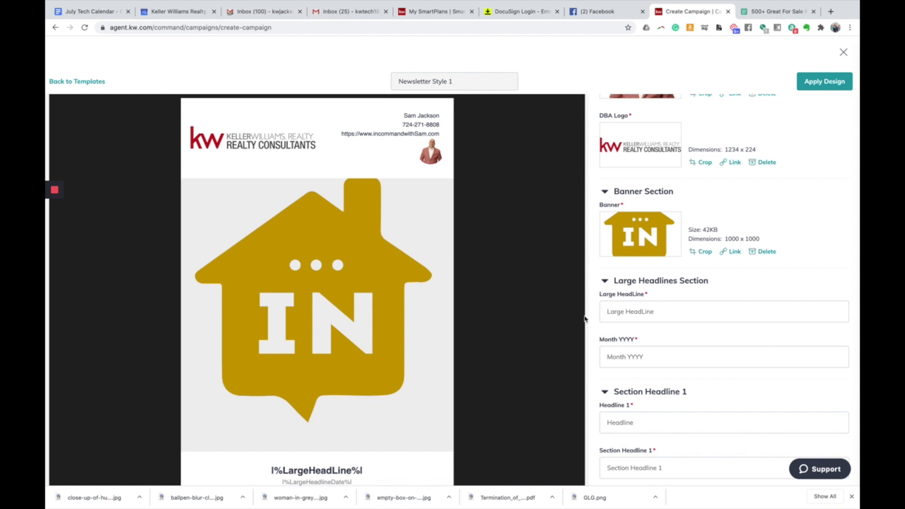
- Point out the banner's 1000 x 1000 size and scroll down to the headline fields
{"action": "left_click_drag", "start_coordinate": [726, 240], "coordinate": [767, 238]}
{"action": "left_click", "coordinate": [765, 241]}
{"action": "scroll", "coordinate": [441, 306], "scroll_direction": "down", "scroll_amount": 3}
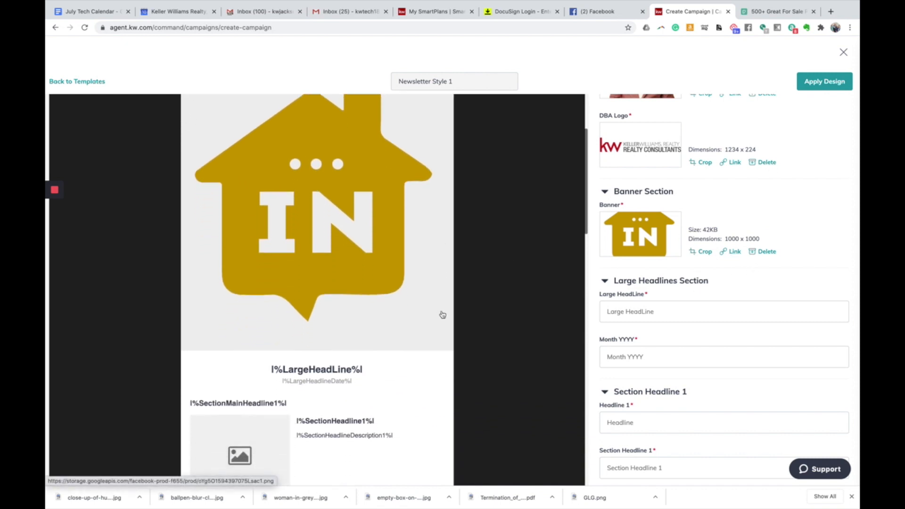
{"action": "scroll", "coordinate": [414, 329], "scroll_direction": "down", "scroll_amount": 3}
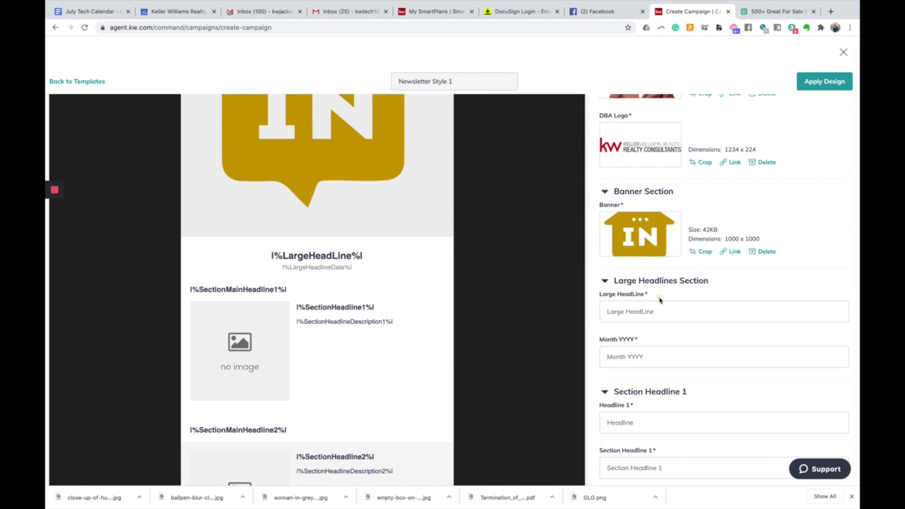
- Enter 'The Market is HOT!!!' as the Large HeadLine, then start a new address in the spare tab
{"action": "left_click_drag", "start_coordinate": [660, 299], "coordinate": [595, 294]}
{"action": "left_click_drag", "start_coordinate": [260, 257], "coordinate": [372, 264]}
{"action": "scroll", "coordinate": [602, 298], "scroll_direction": "up", "scroll_amount": 1}
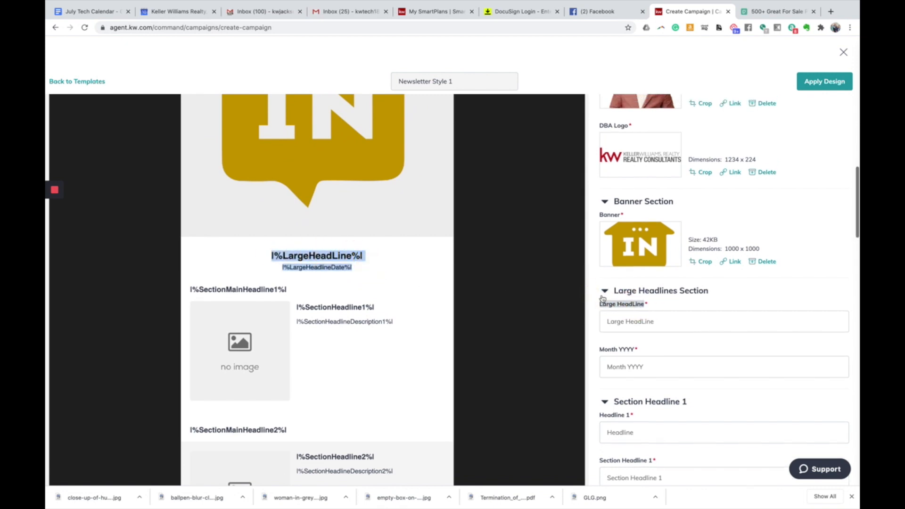
{"action": "left_click", "coordinate": [634, 321]}
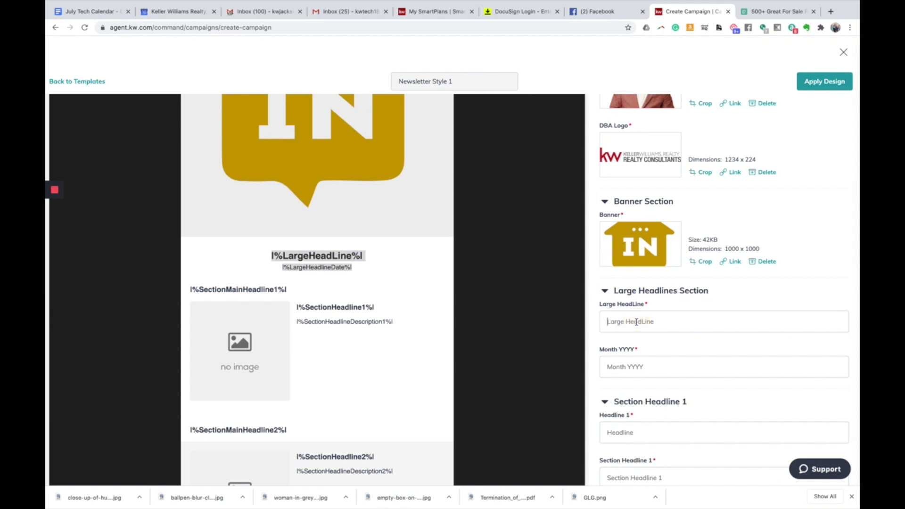
{"action": "type", "text": "The Market is HOT!!!"}
{"action": "left_click", "coordinate": [778, 12]}
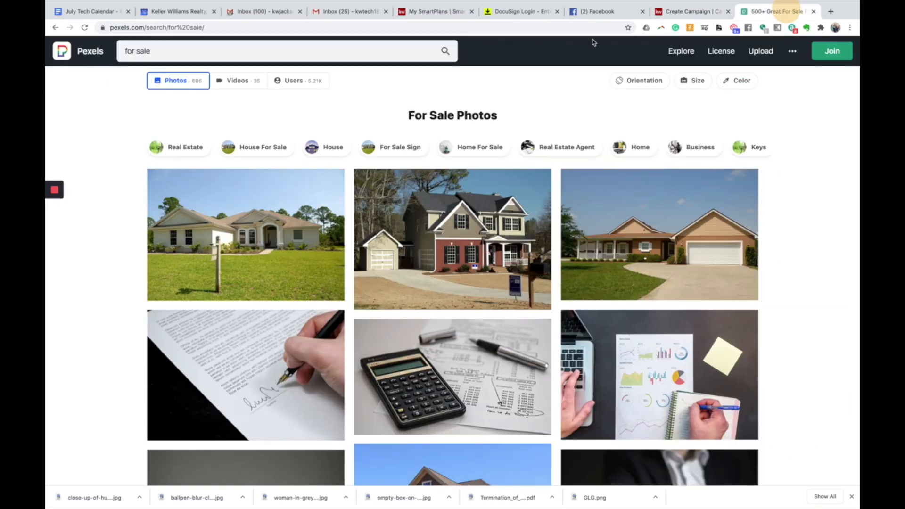
{"action": "left_click", "coordinate": [522, 29]}
- Go to Emojipedia, search 'fire', and copy the Fire emoji
{"action": "type", "text": "emojipedia.org"}
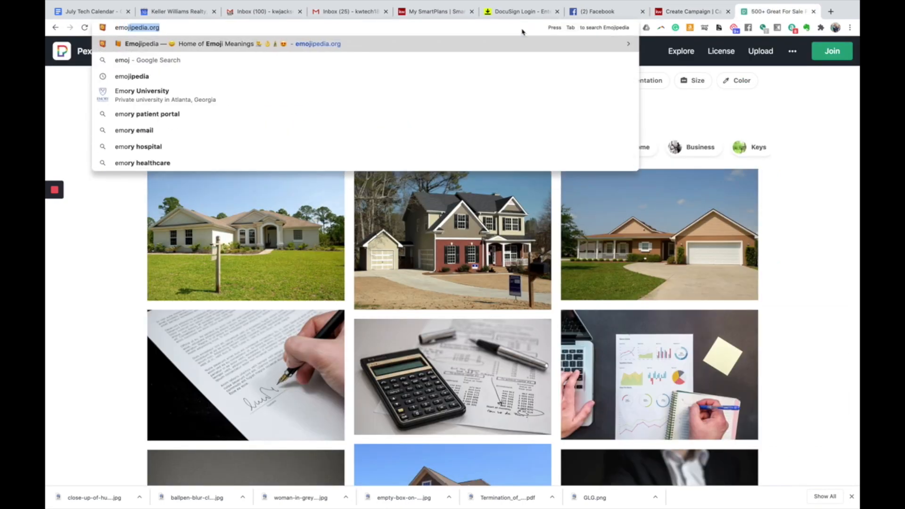
{"action": "key", "text": "Return"}
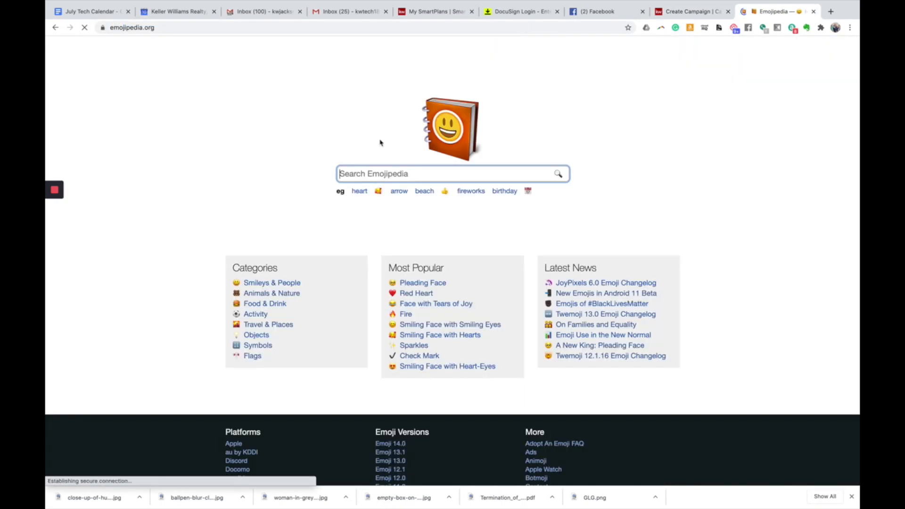
{"action": "left_click", "coordinate": [388, 170]}
{"action": "type", "text": "fire"}
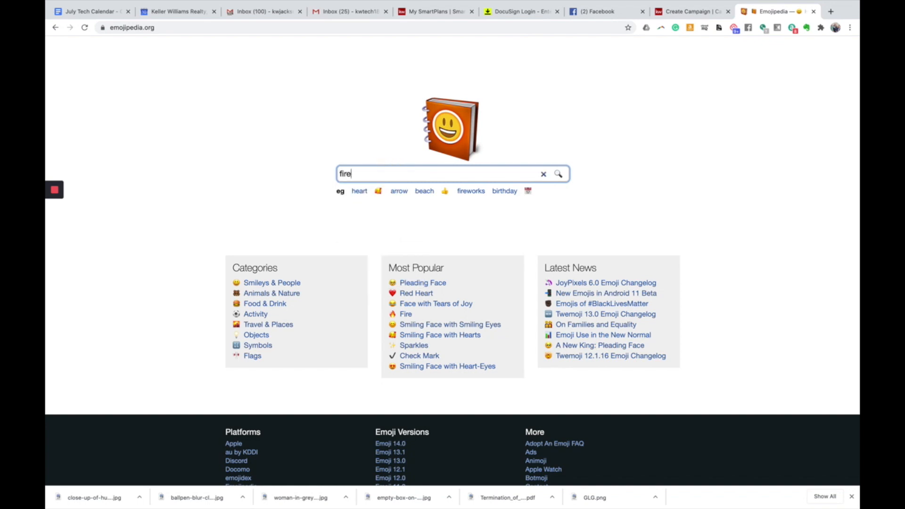
{"action": "key", "text": "Return"}
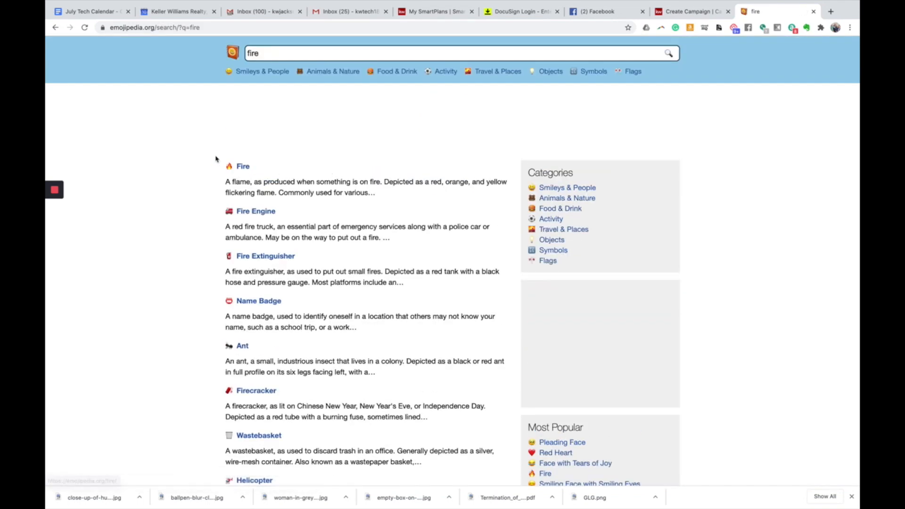
{"action": "left_click", "coordinate": [241, 166]}
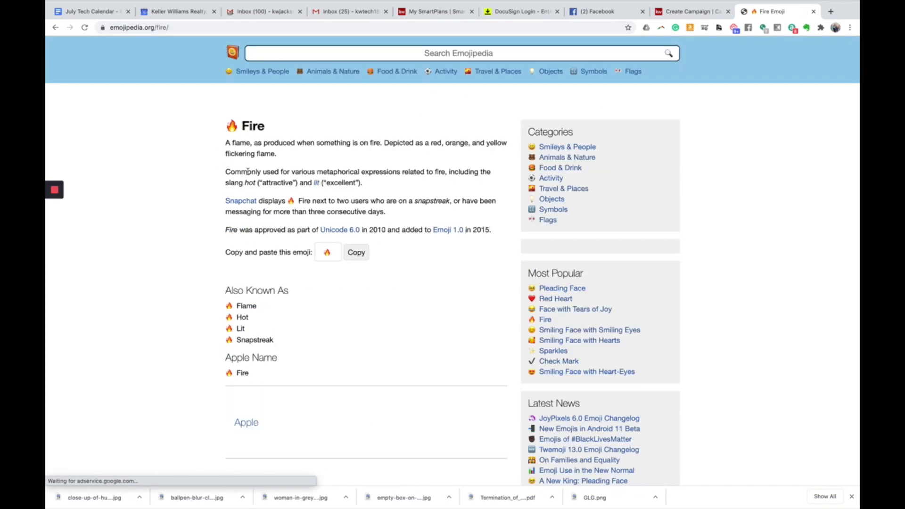
{"action": "left_click", "coordinate": [348, 290]}
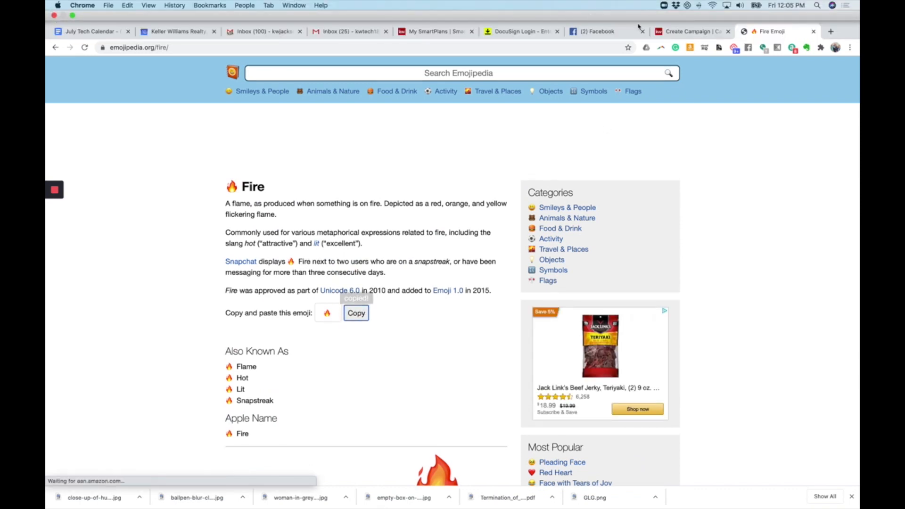
{"action": "left_click", "coordinate": [680, 36]}
- Paste the fire emojis after 'The Market is HOT!!!' in the Large HeadLine
{"action": "left_click", "coordinate": [675, 318]}
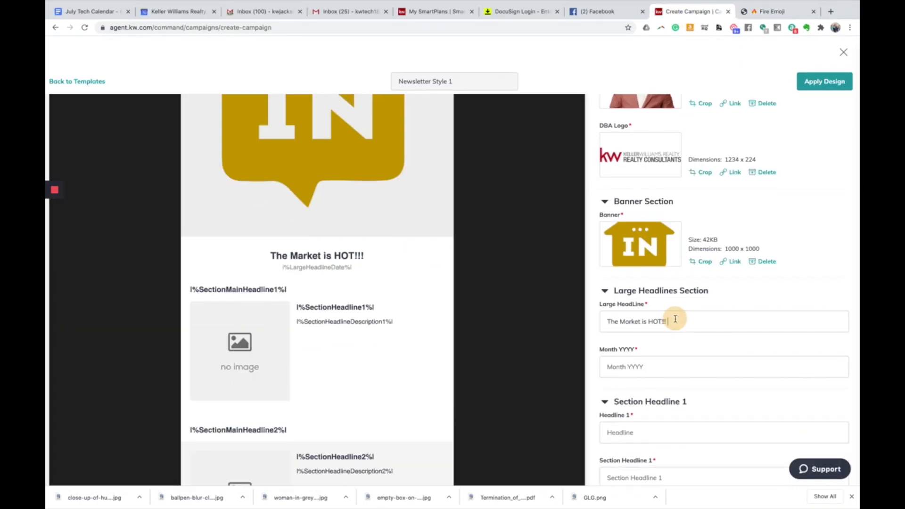
{"action": "key", "text": "super+v"}
{"action": "key", "text": "super+v"}
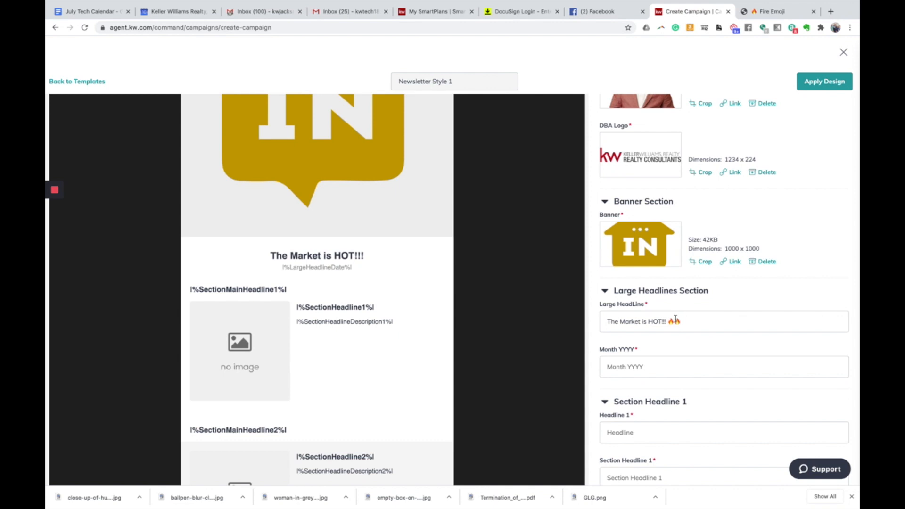
{"action": "left_click", "coordinate": [766, 291]}
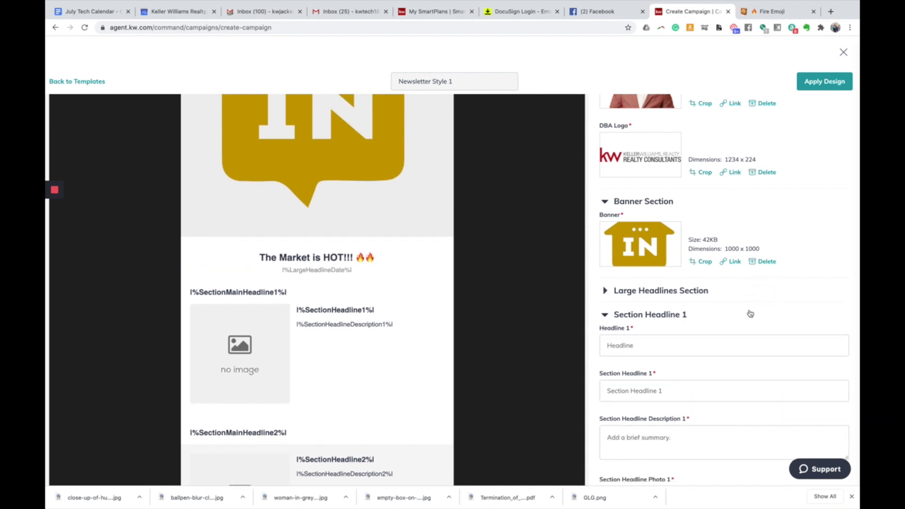
{"action": "left_click", "coordinate": [610, 293]}
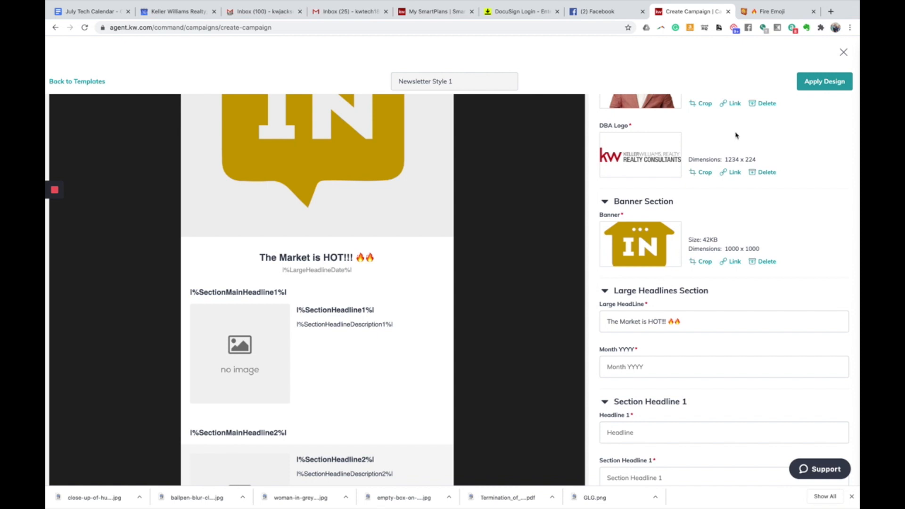
- Set the newsletter's Month YYYY field to July 2020
{"action": "left_click", "coordinate": [768, 11]}
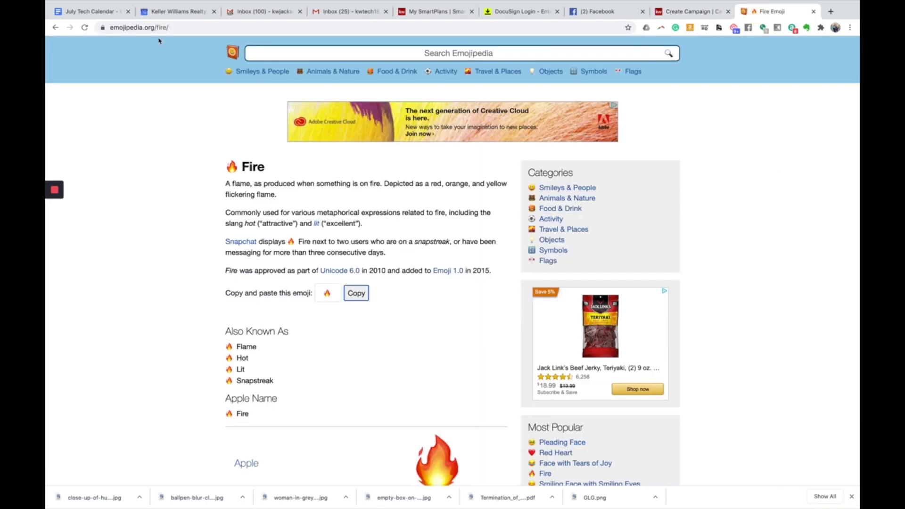
{"action": "left_click", "coordinate": [677, 12]}
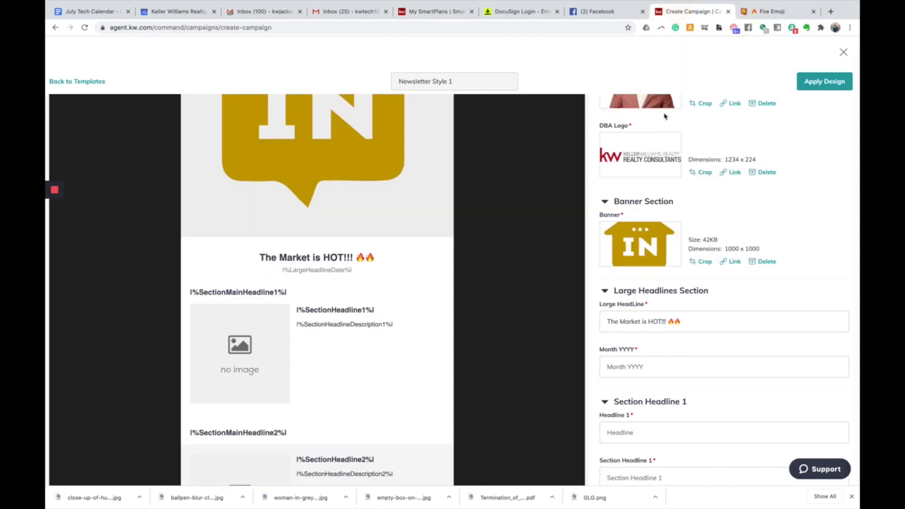
{"action": "left_click", "coordinate": [654, 365]}
{"action": "type", "text": "July 2020"}
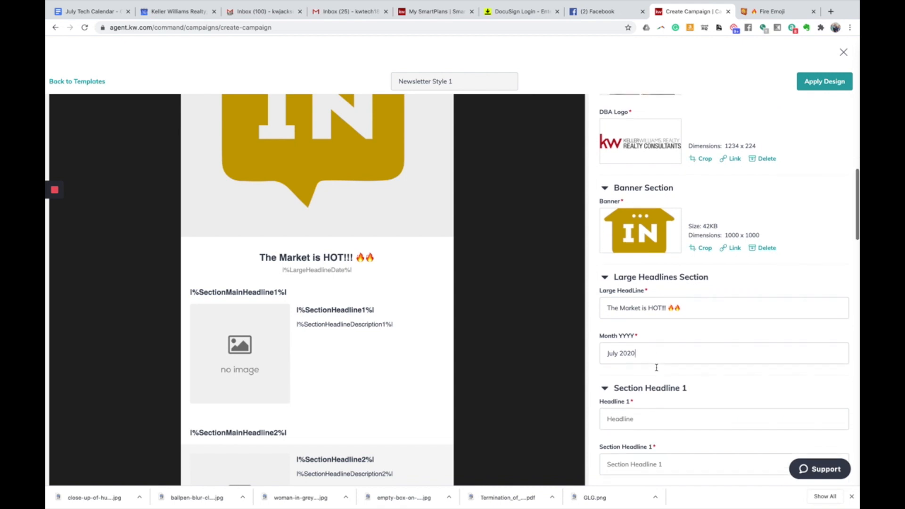
{"action": "scroll", "coordinate": [664, 369], "scroll_direction": "down", "scroll_amount": 1}
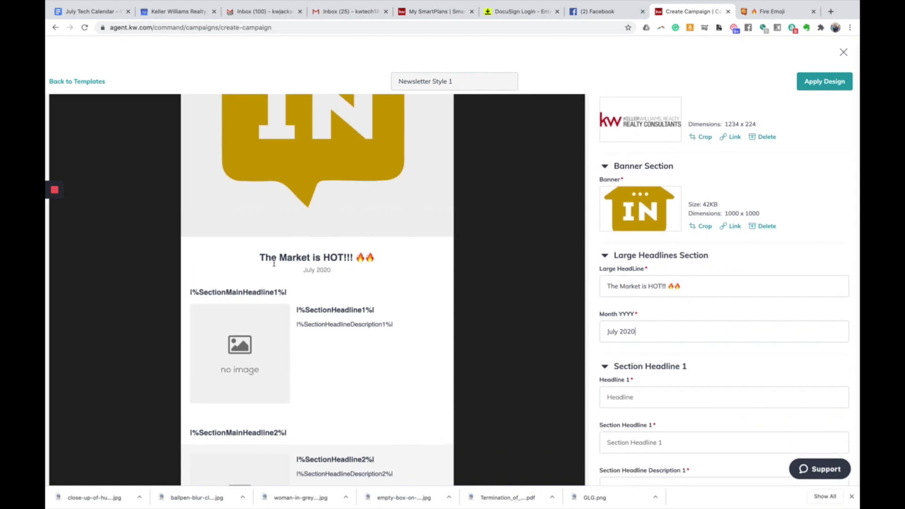
{"action": "scroll", "coordinate": [432, 306], "scroll_direction": "down", "scroll_amount": 3}
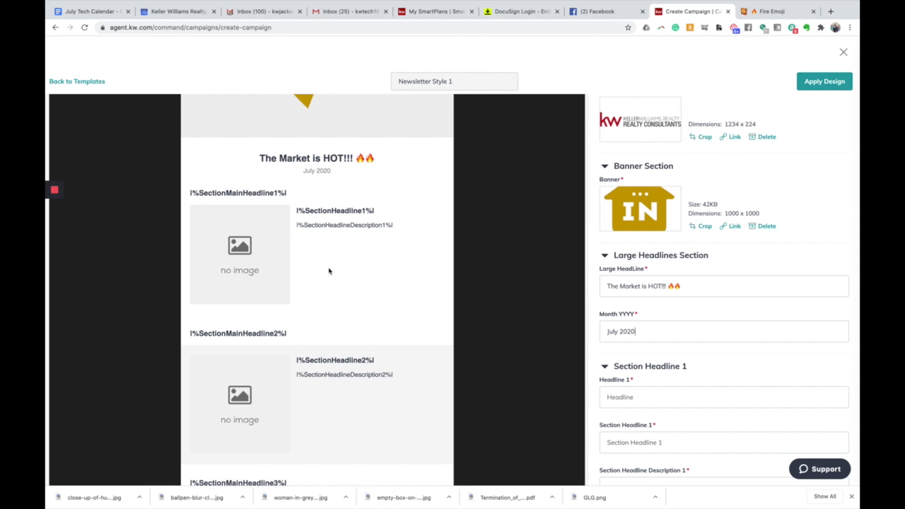
{"action": "scroll", "coordinate": [337, 270], "scroll_direction": "down", "scroll_amount": 1}
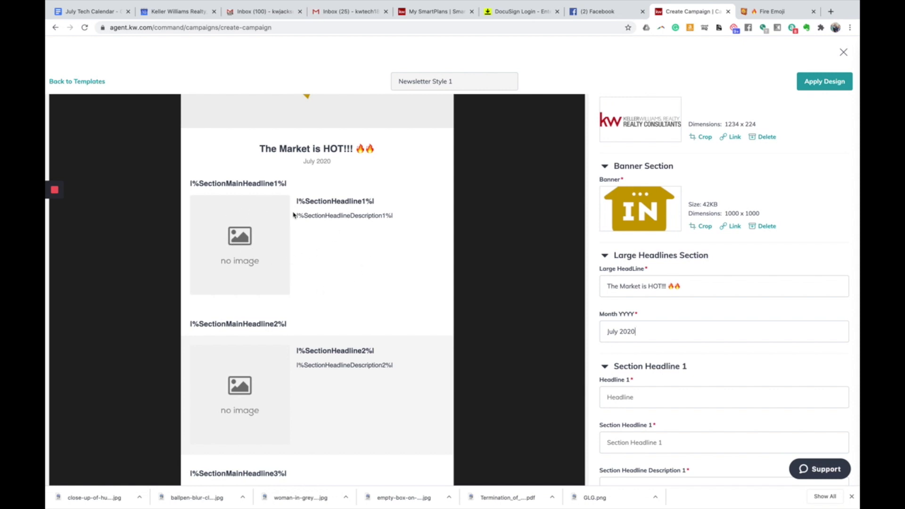
{"action": "scroll", "coordinate": [301, 292], "scroll_direction": "down", "scroll_amount": 1}
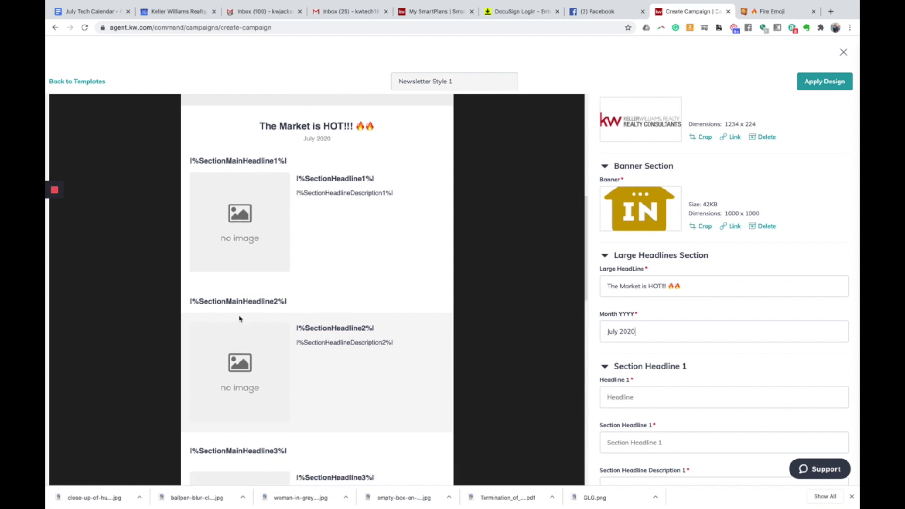
{"action": "scroll", "coordinate": [354, 363], "scroll_direction": "down", "scroll_amount": 5}
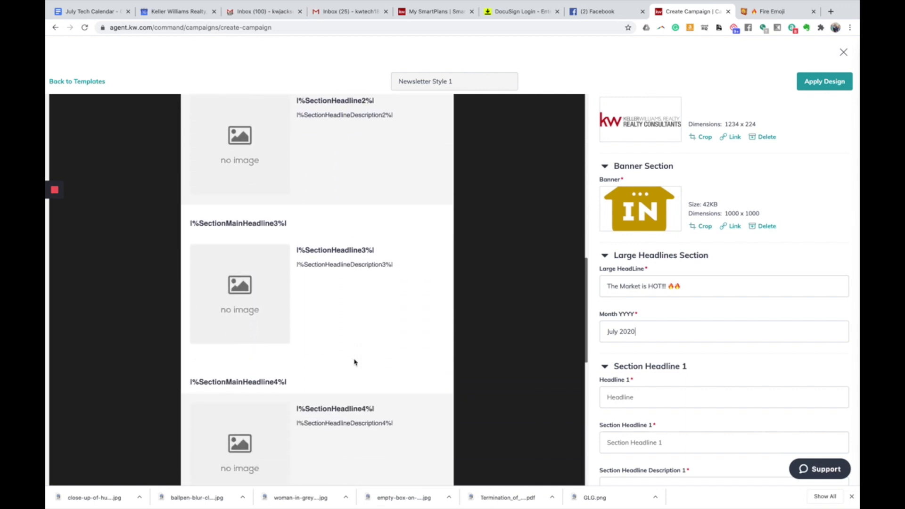
{"action": "scroll", "coordinate": [354, 362], "scroll_direction": "down", "scroll_amount": 3}
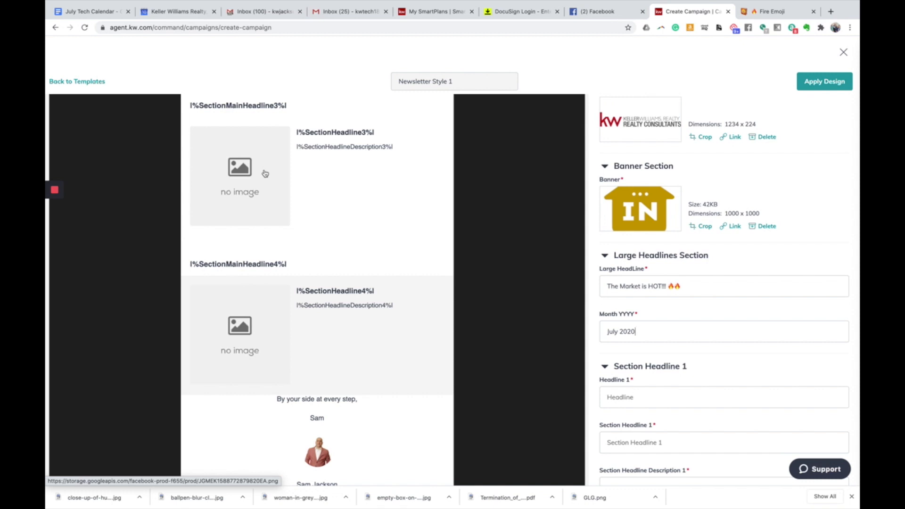
{"action": "scroll", "coordinate": [287, 203], "scroll_direction": "down", "scroll_amount": 1}
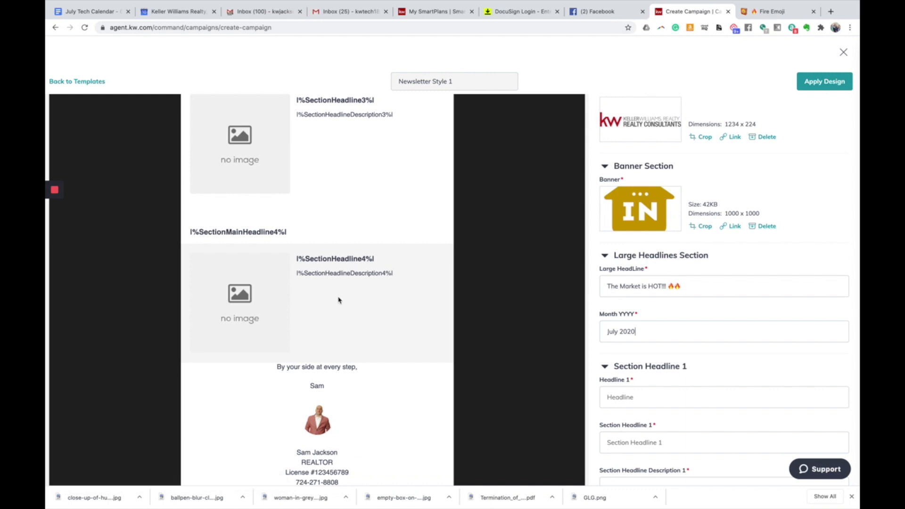
{"action": "scroll", "coordinate": [338, 299], "scroll_direction": "up", "scroll_amount": 8}
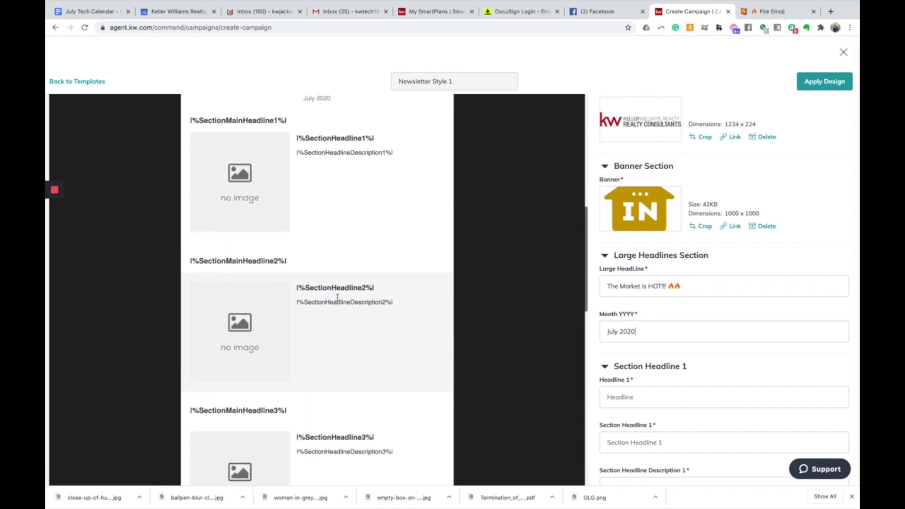
{"action": "scroll", "coordinate": [337, 297], "scroll_direction": "up", "scroll_amount": 1}
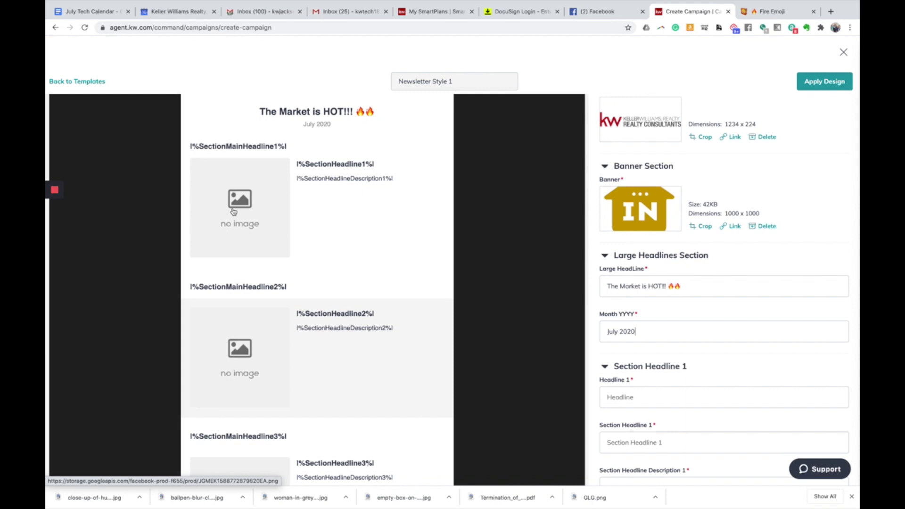
{"action": "scroll", "coordinate": [380, 202], "scroll_direction": "up", "scroll_amount": 2}
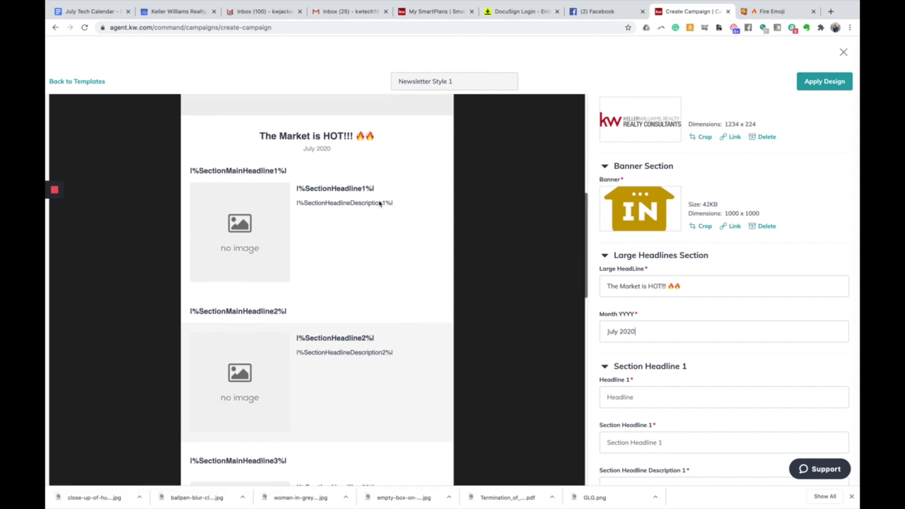
{"action": "scroll", "coordinate": [380, 204], "scroll_direction": "up", "scroll_amount": 7}
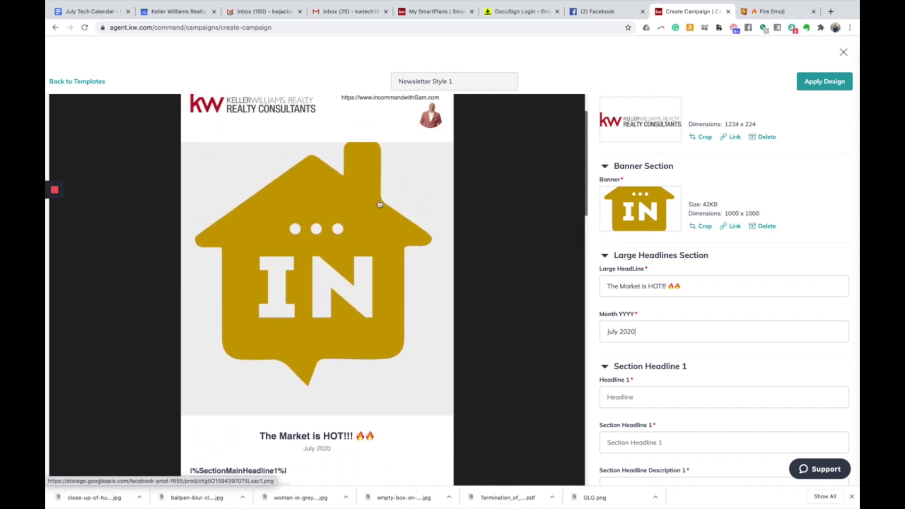
{"action": "scroll", "coordinate": [378, 203], "scroll_direction": "down", "scroll_amount": 7}
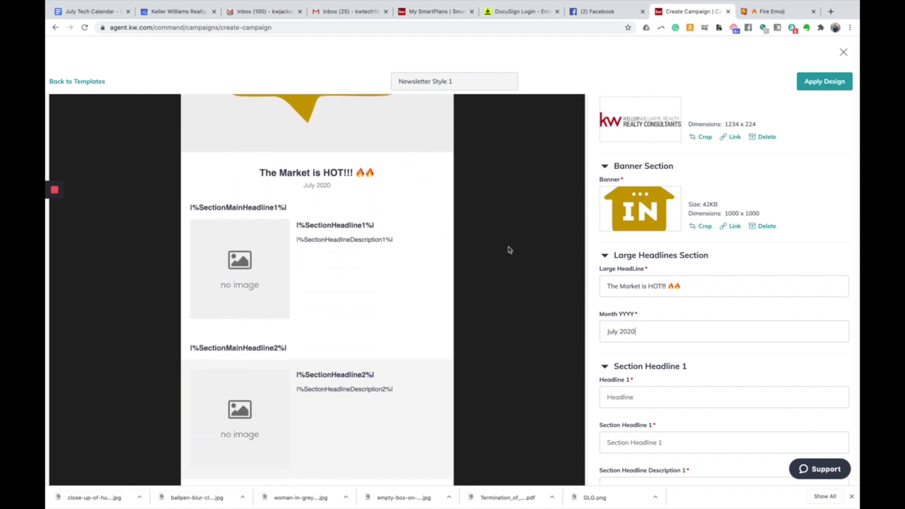
{"action": "scroll", "coordinate": [698, 321], "scroll_direction": "down", "scroll_amount": 1}
{"action": "scroll", "coordinate": [694, 325], "scroll_direction": "down", "scroll_amount": 3}
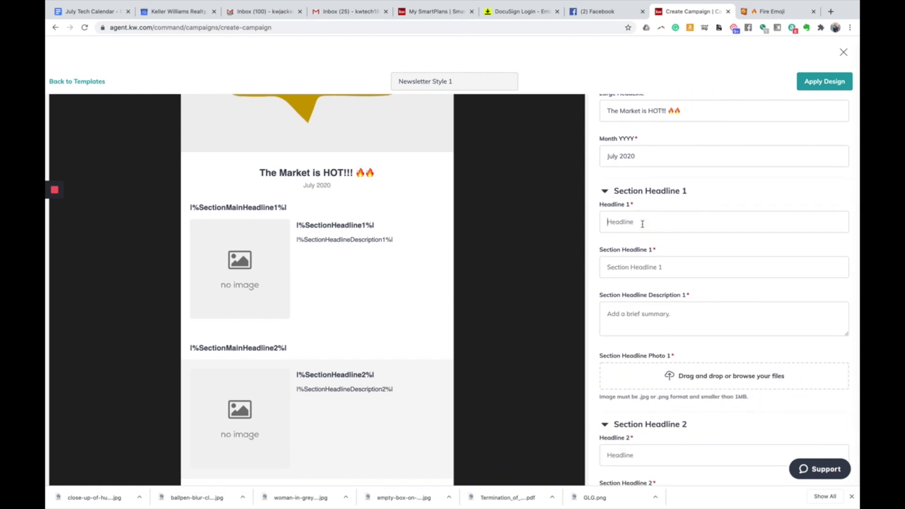
- Enter headline 'The Market is HOT!!!' and subheading 'Low Inventory' for section 1
{"action": "left_click", "coordinate": [641, 224]}
{"action": "type", "text": "The Market is HOT!!!"}
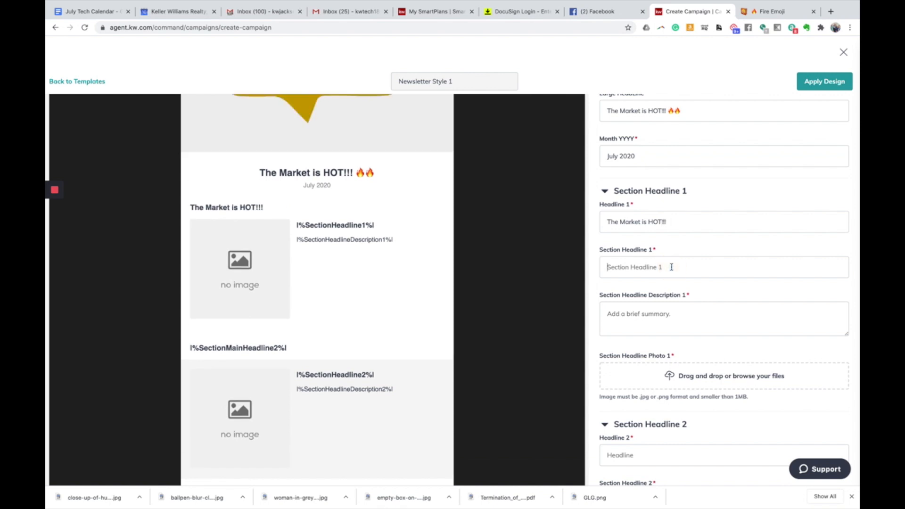
{"action": "left_click", "coordinate": [671, 266]}
{"action": "type", "text": "Lo"}
{"action": "type", "text": "w on"}
- Write section 1's description: 'It has been a Gold Rush in GA!! The Market is as hot as the summer days...'
{"action": "left_click", "coordinate": [687, 313]}
{"action": "type", "text": "It"}
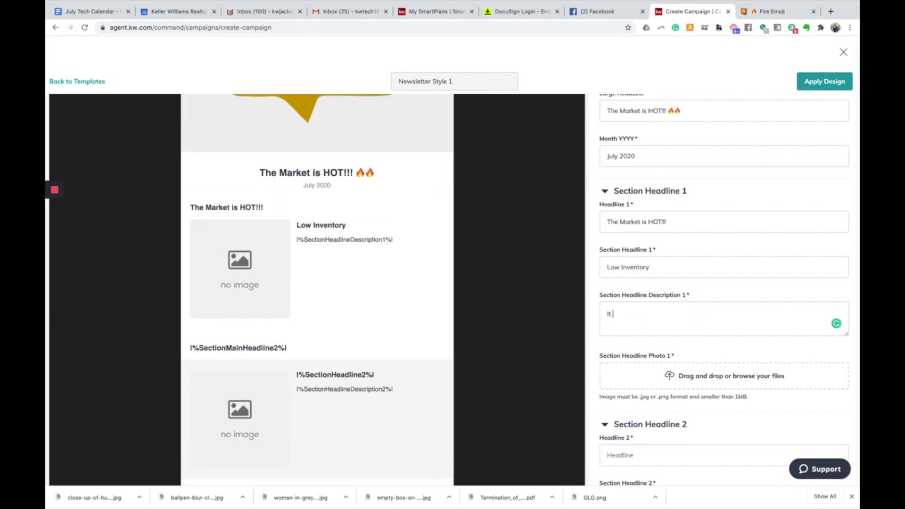
{"action": "type", "text": " has been a Gold Rush in GA!!  The Market is as h"}
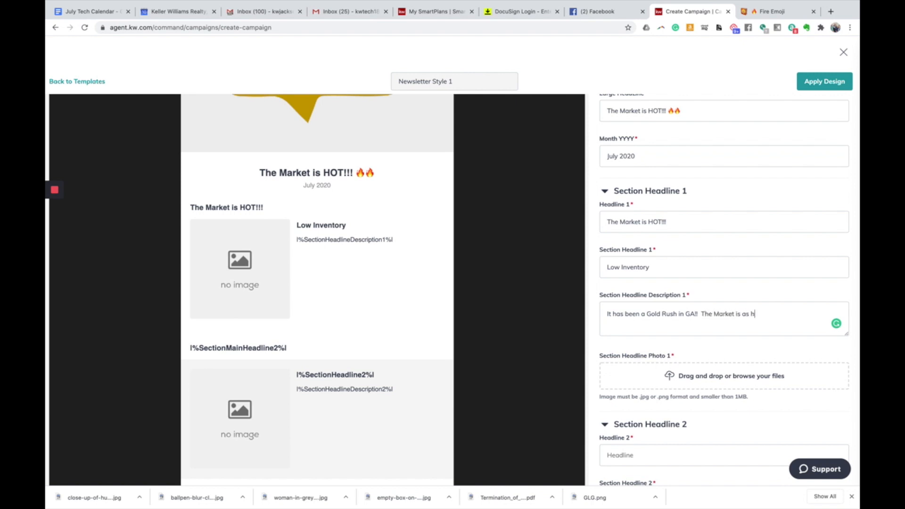
{"action": "type", "text": "ot as the summer"}
{"action": "key", "text": "BackSpace"}
{"action": "key", "text": "BackSpace"}
{"action": "type", "text": "er days"}
{"action": "type", "text": " and we are see"}
{"action": "type", "text": "ing houses se"}
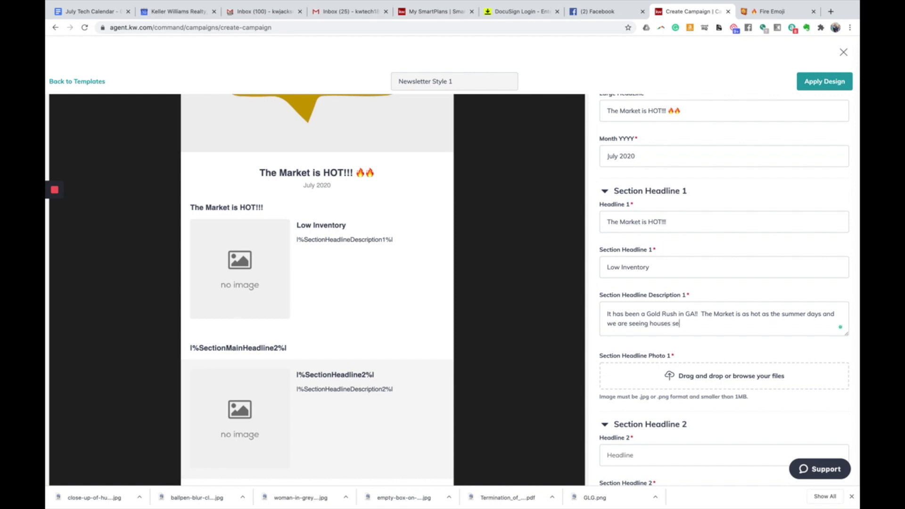
{"action": "type", "text": "ll as fast as they are coming on the market!!"}
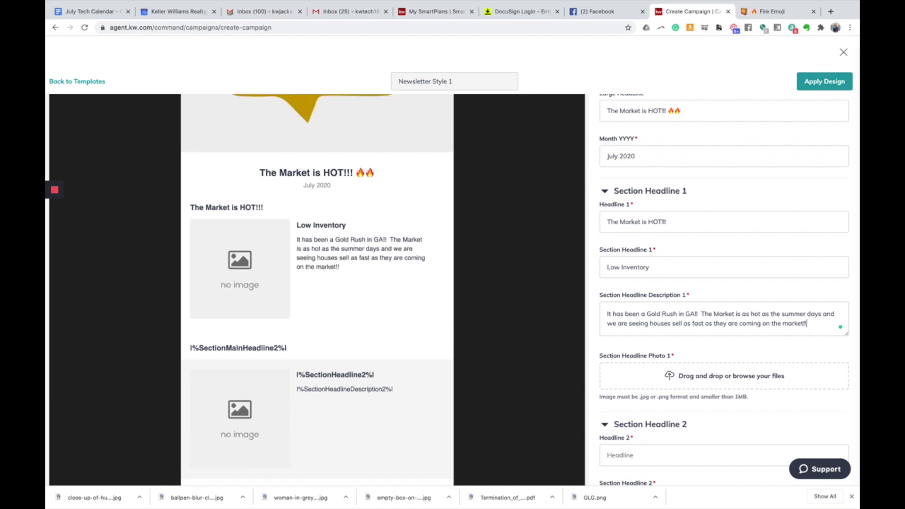
{"action": "scroll", "coordinate": [696, 343], "scroll_direction": "down", "scroll_amount": 2}
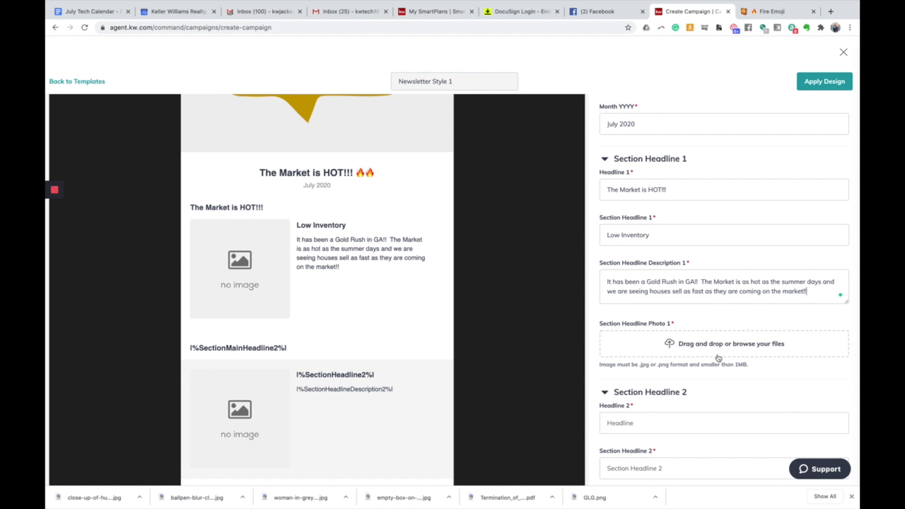
- Load Pexels in the Emojipedia tab from the suggested real estate search address
{"action": "left_click", "coordinate": [775, 12]}
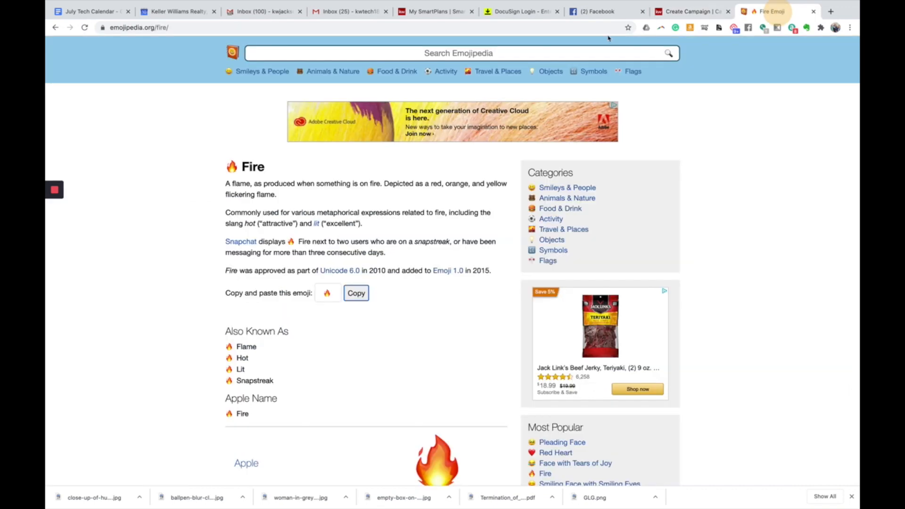
{"action": "left_click", "coordinate": [511, 27]}
{"action": "type", "text": "pe"}
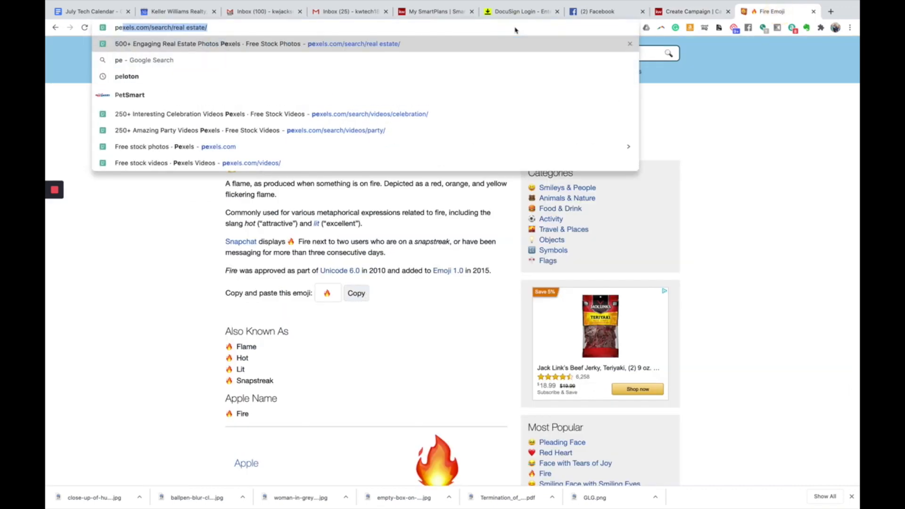
{"action": "left_click", "coordinate": [361, 31]}
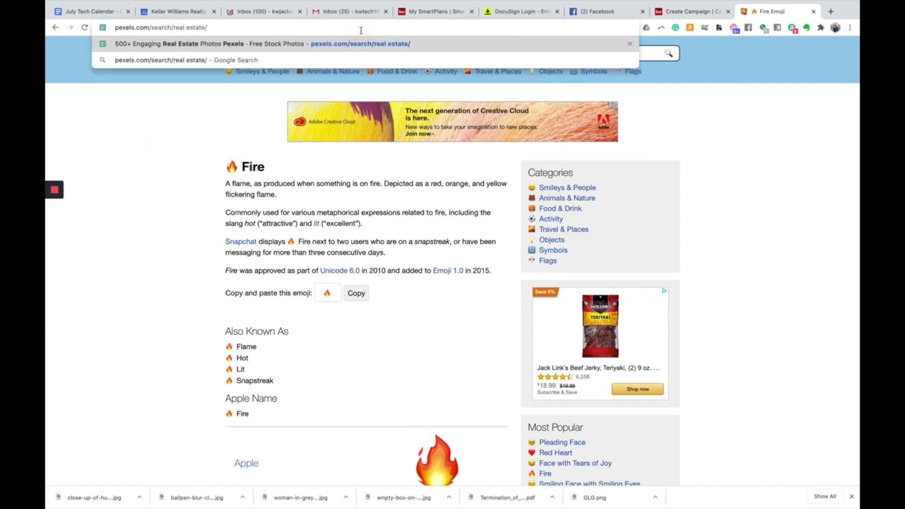
{"action": "key", "text": "Return"}
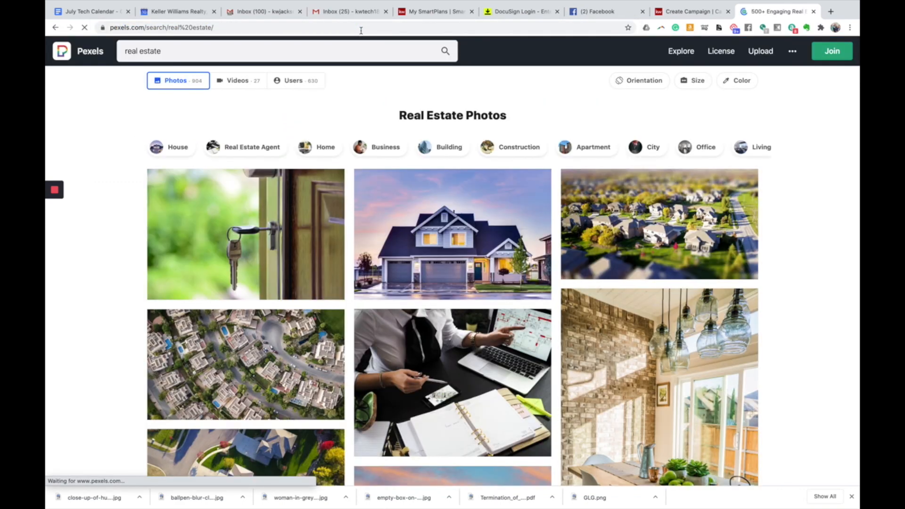
- Search Pexels photos for 'real estate' from the homepage
{"action": "left_click", "coordinate": [70, 51]}
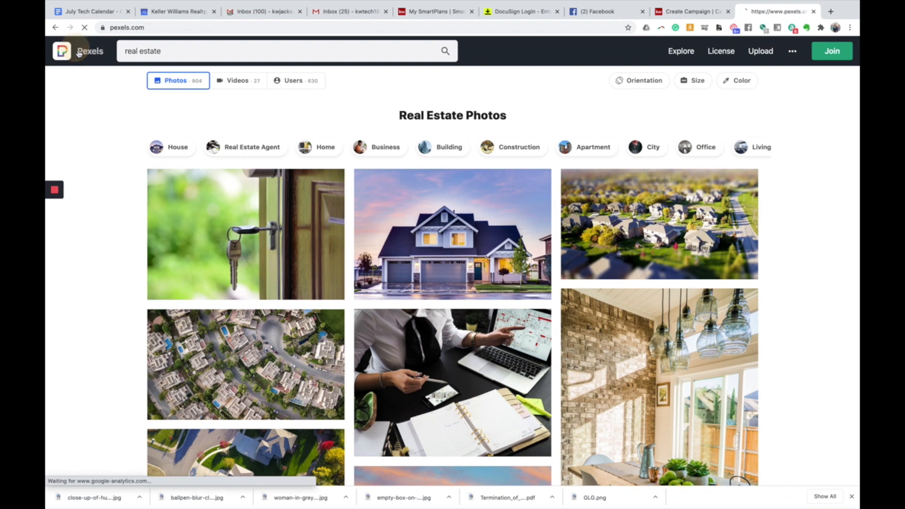
{"action": "scroll", "coordinate": [345, 211], "scroll_direction": "down", "scroll_amount": 1}
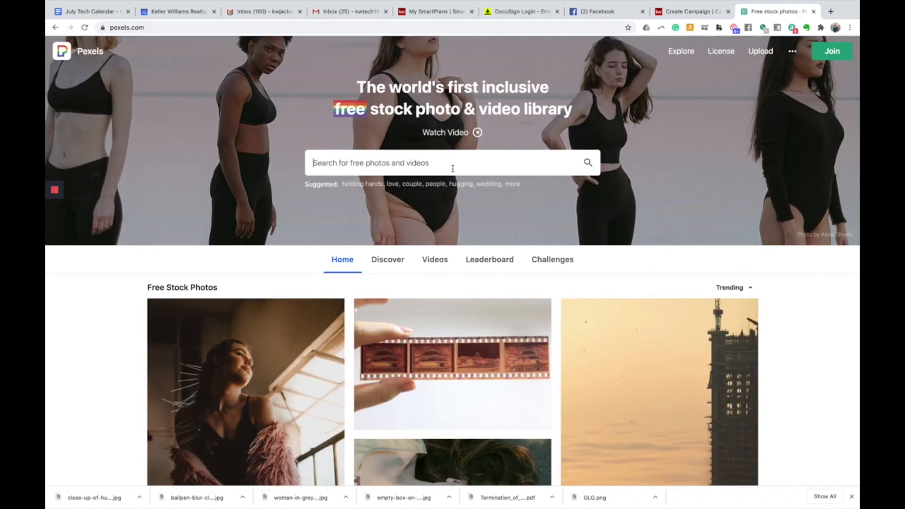
{"action": "left_click", "coordinate": [452, 165]}
{"action": "type", "text": "r"}
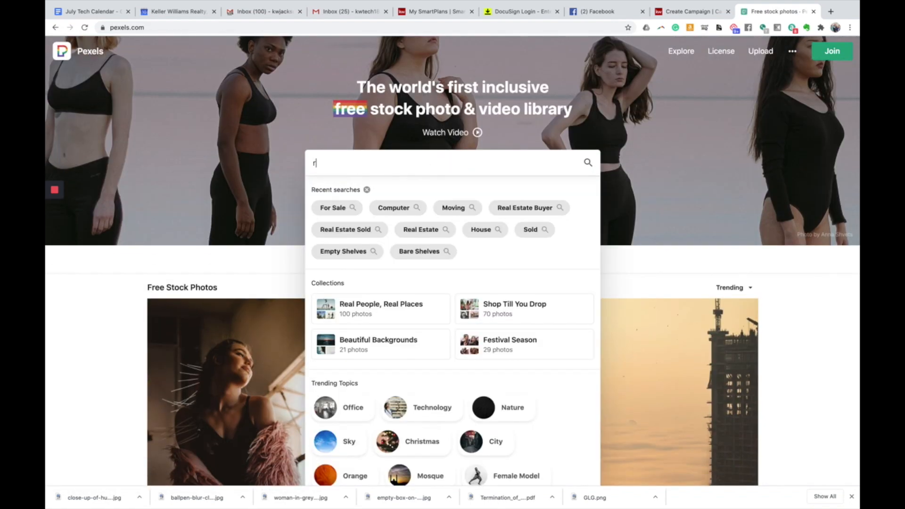
{"action": "type", "text": "eal estat"}
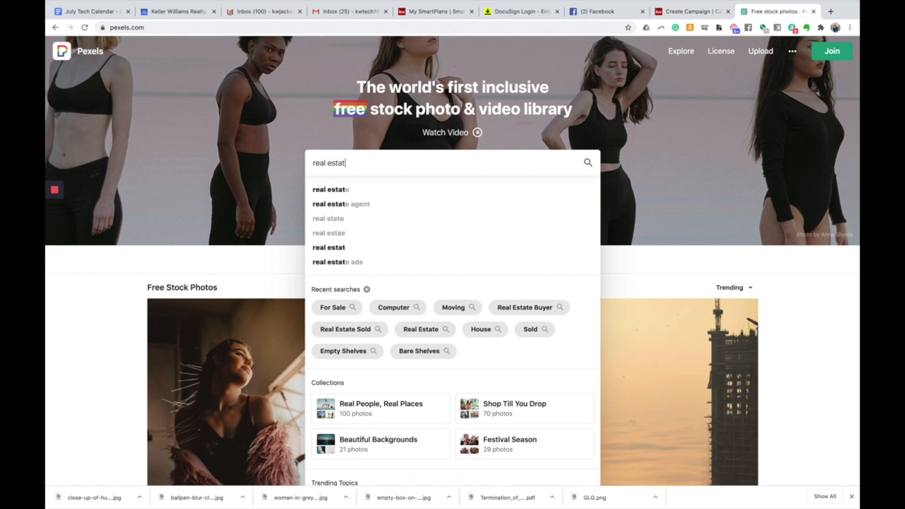
{"action": "key", "text": "Down"}
{"action": "key", "text": "Return"}
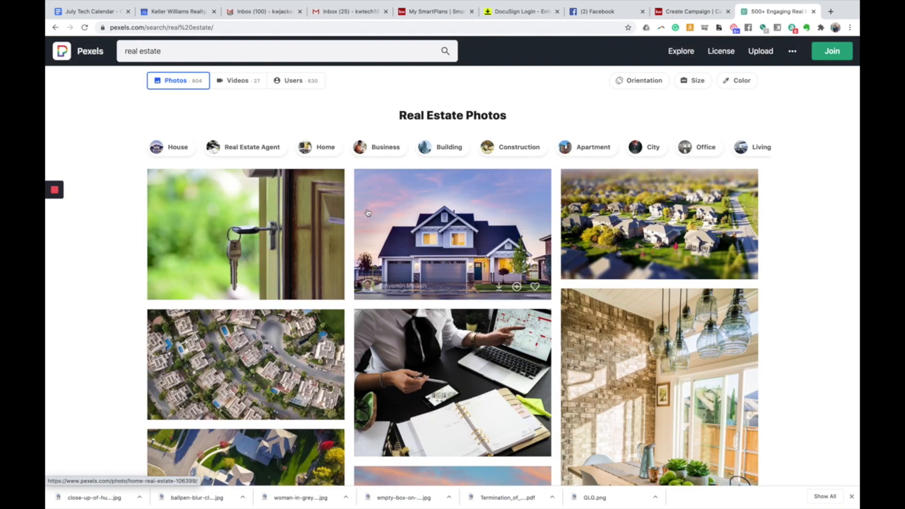
{"action": "left_click", "coordinate": [690, 15]}
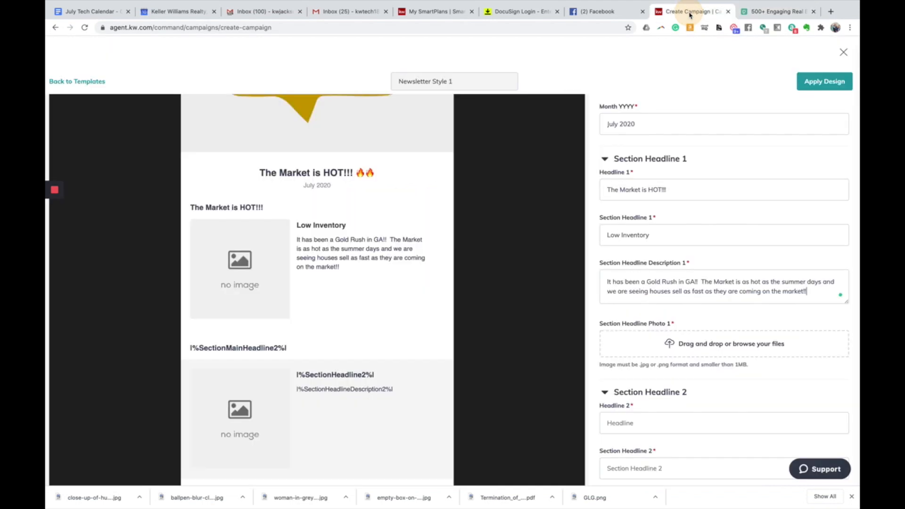
- Try dropping a downloaded jpg onto Section Headline Photo 1, which is rejected as over 1MB
{"action": "scroll", "coordinate": [662, 270], "scroll_direction": "down", "scroll_amount": 1}
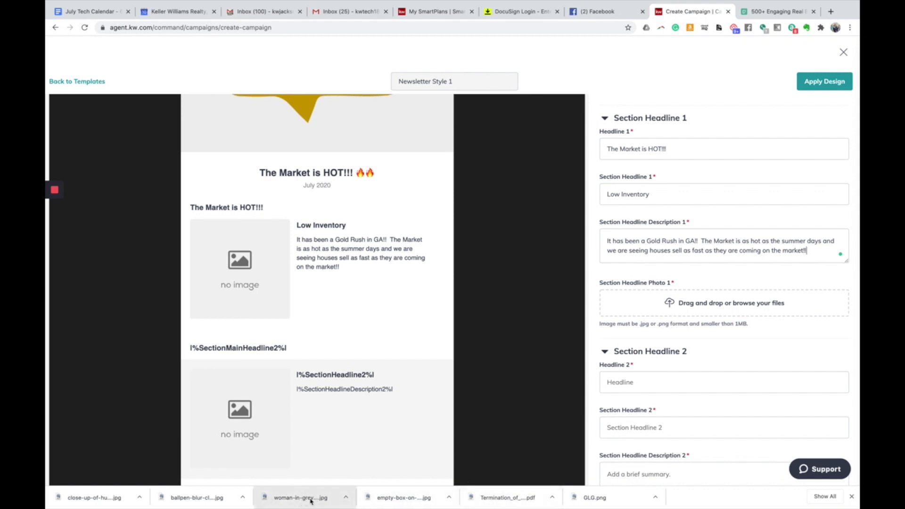
{"action": "left_click_drag", "start_coordinate": [406, 501], "coordinate": [680, 305]}
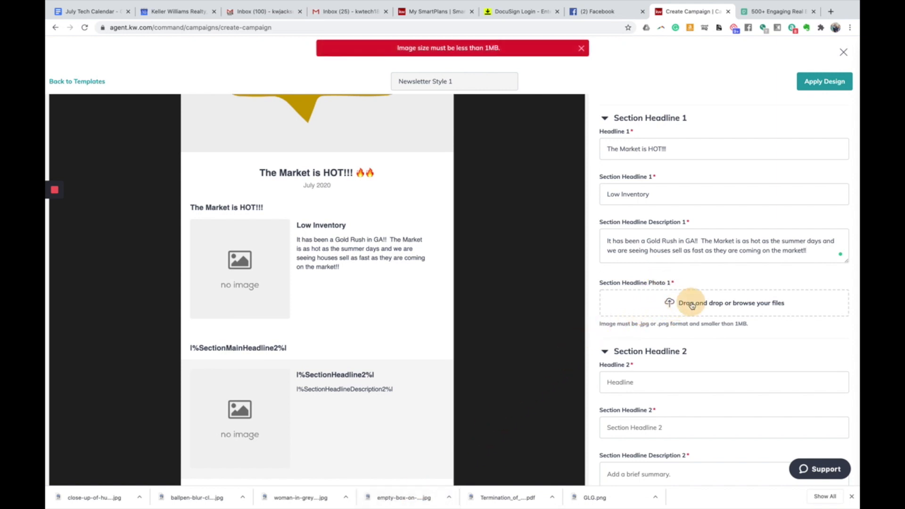
{"action": "left_click", "coordinate": [681, 303]}
{"action": "left_click", "coordinate": [573, 287]}
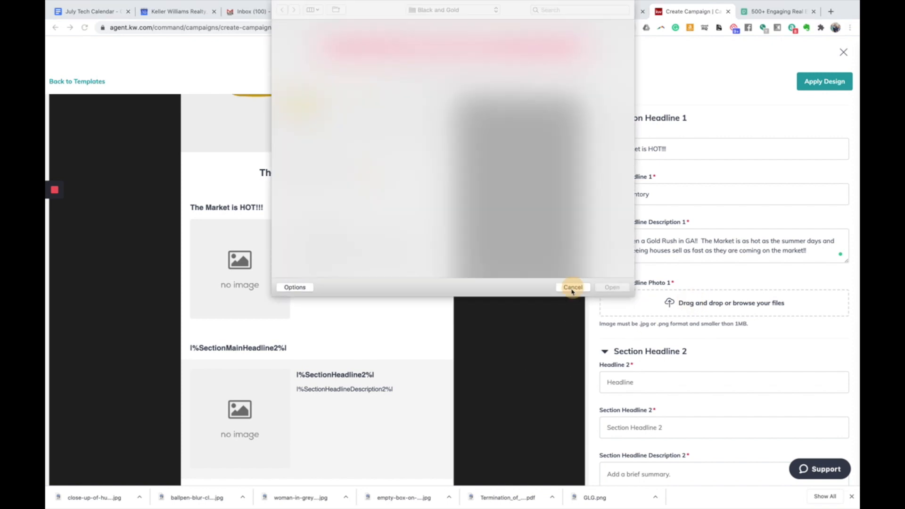
{"action": "left_click_drag", "start_coordinate": [331, 495], "coordinate": [702, 303]}
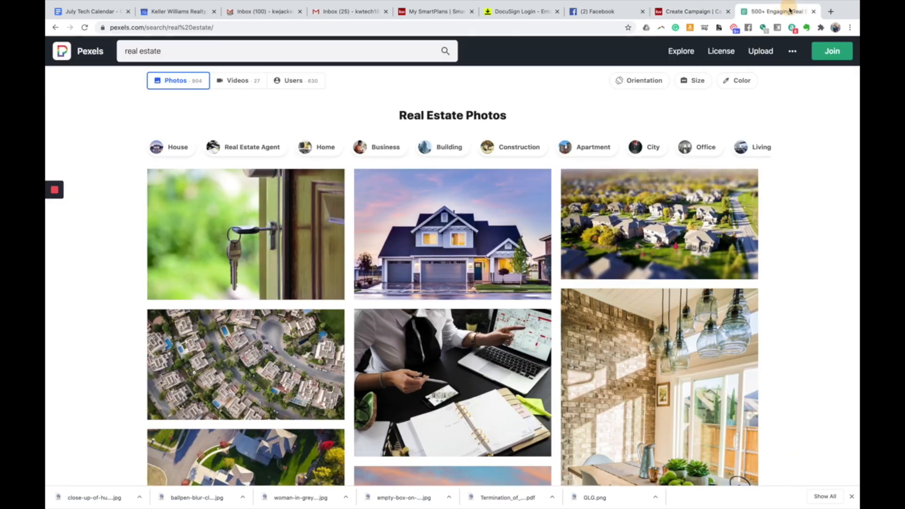
- Search Pexels for 'empty shelves' photos and browse the results
{"action": "left_click", "coordinate": [780, 12]}
{"action": "left_click", "coordinate": [302, 52]}
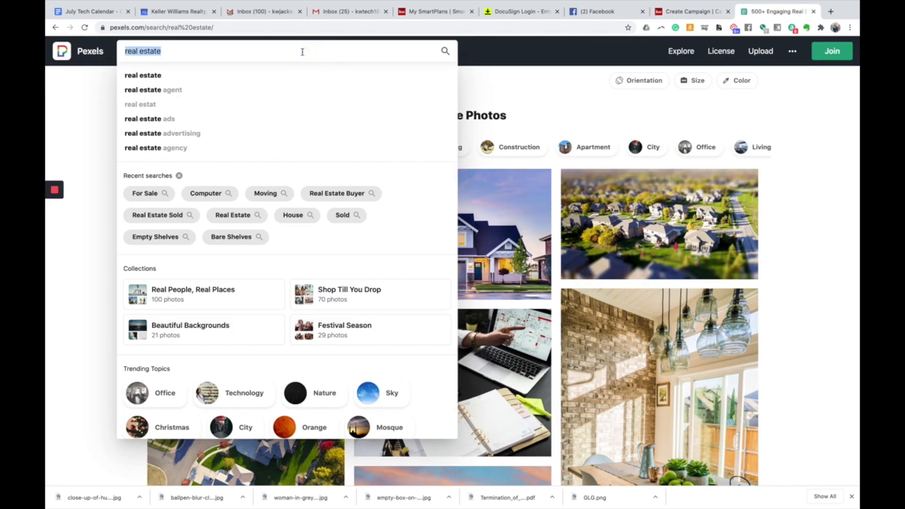
{"action": "type", "text": "em"}
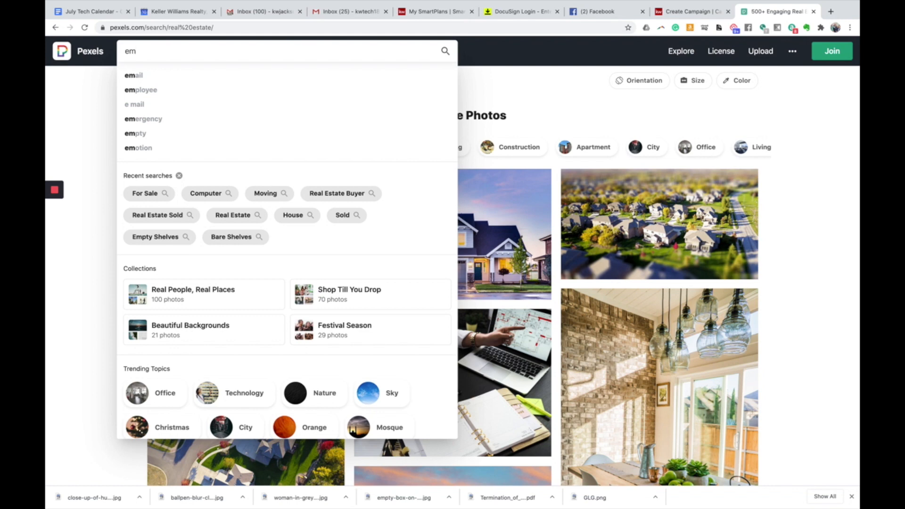
{"action": "type", "text": "pty shel"}
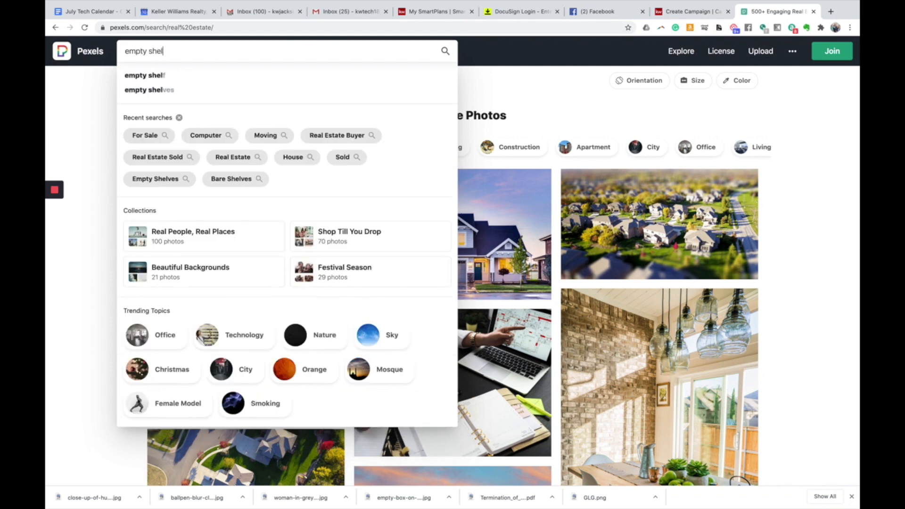
{"action": "type", "text": "ves"}
{"action": "key", "text": "Return"}
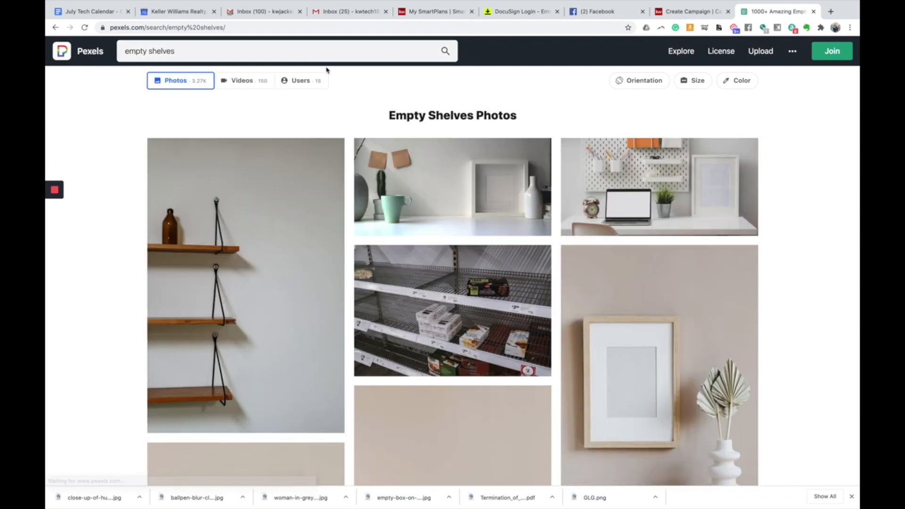
{"action": "scroll", "coordinate": [335, 83], "scroll_direction": "down", "scroll_amount": 12}
{"action": "scroll", "coordinate": [338, 84], "scroll_direction": "down", "scroll_amount": 10}
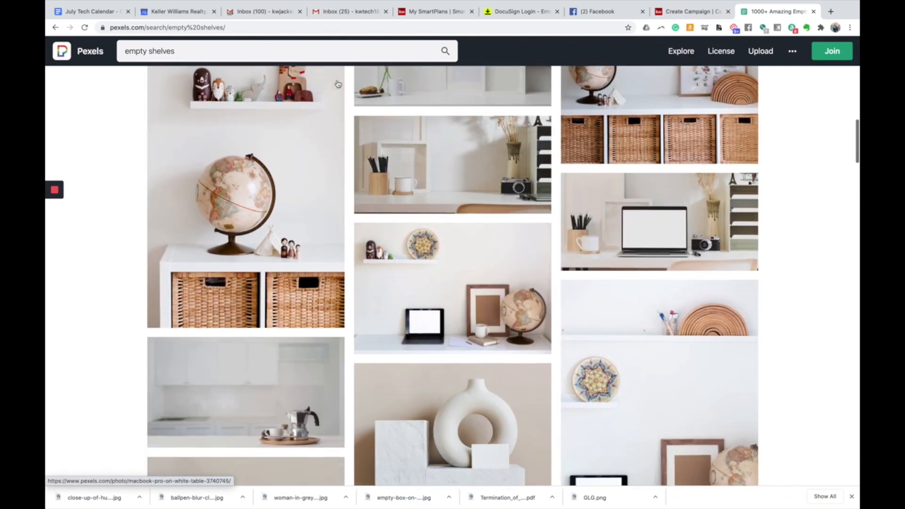
{"action": "scroll", "coordinate": [337, 83], "scroll_direction": "down", "scroll_amount": 10}
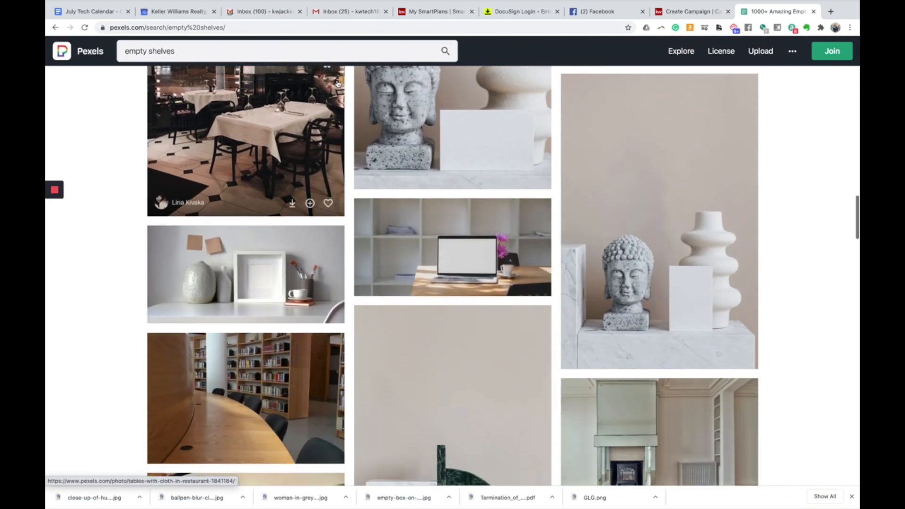
{"action": "scroll", "coordinate": [338, 84], "scroll_direction": "down", "scroll_amount": 10}
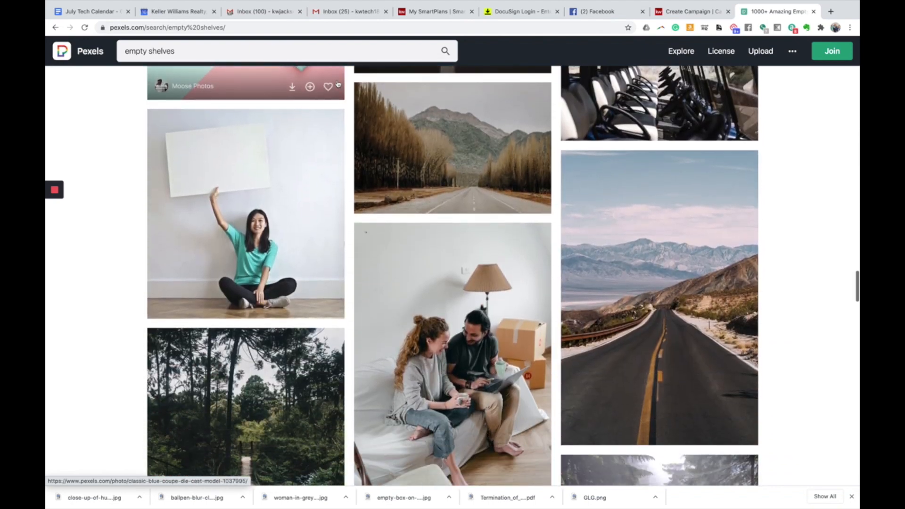
{"action": "scroll", "coordinate": [338, 84], "scroll_direction": "down", "scroll_amount": 10}
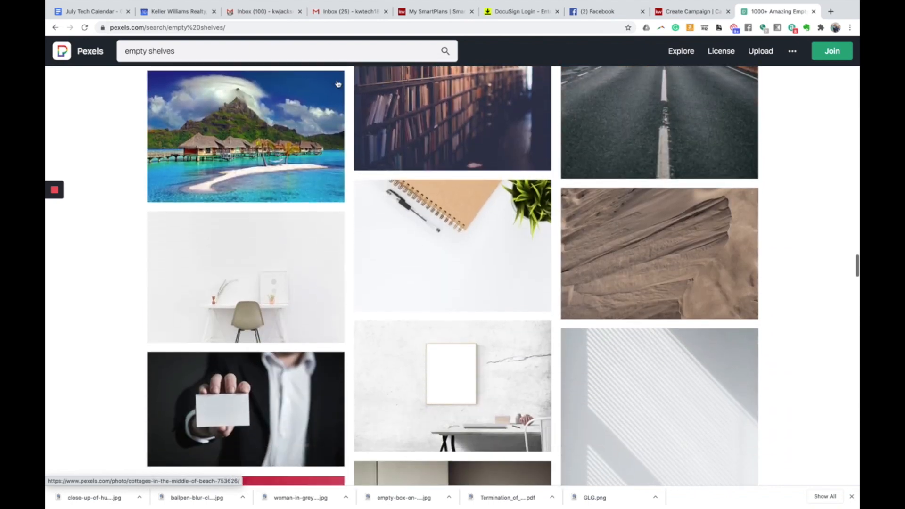
{"action": "scroll", "coordinate": [337, 83], "scroll_direction": "down", "scroll_amount": 10}
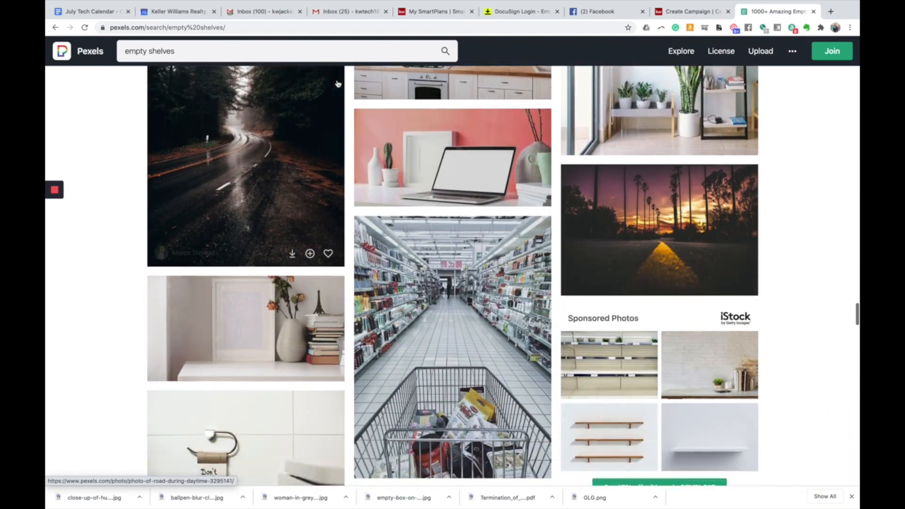
{"action": "scroll", "coordinate": [338, 84], "scroll_direction": "down", "scroll_amount": 10}
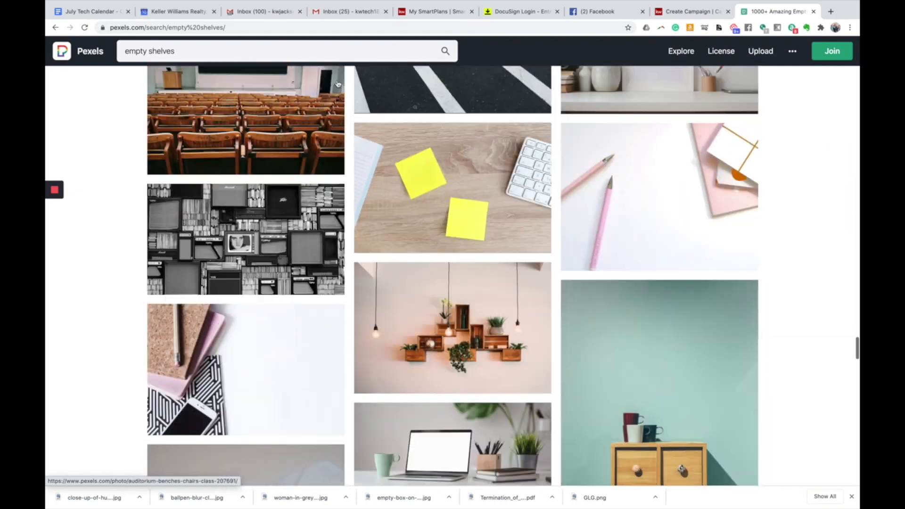
{"action": "scroll", "coordinate": [337, 84], "scroll_direction": "up", "scroll_amount": 15}
{"action": "scroll", "coordinate": [337, 83], "scroll_direction": "up", "scroll_amount": 20}
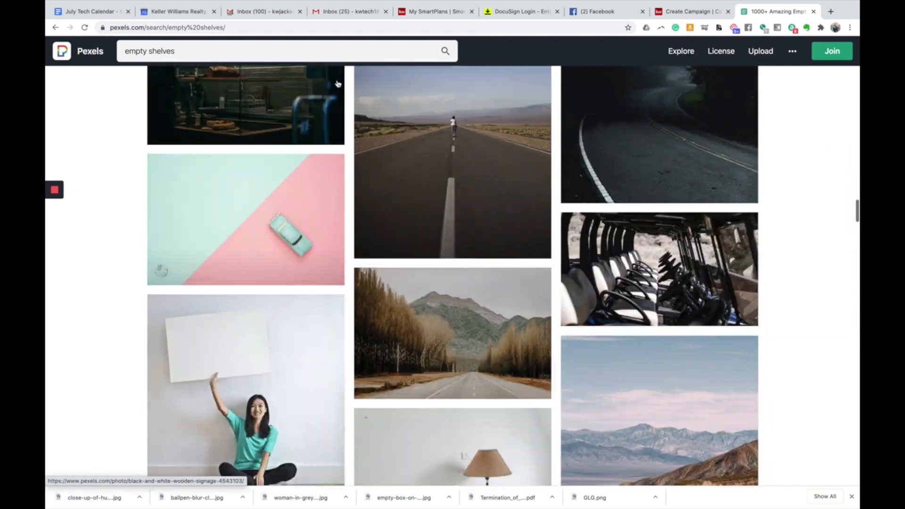
{"action": "scroll", "coordinate": [337, 84], "scroll_direction": "up", "scroll_amount": 20}
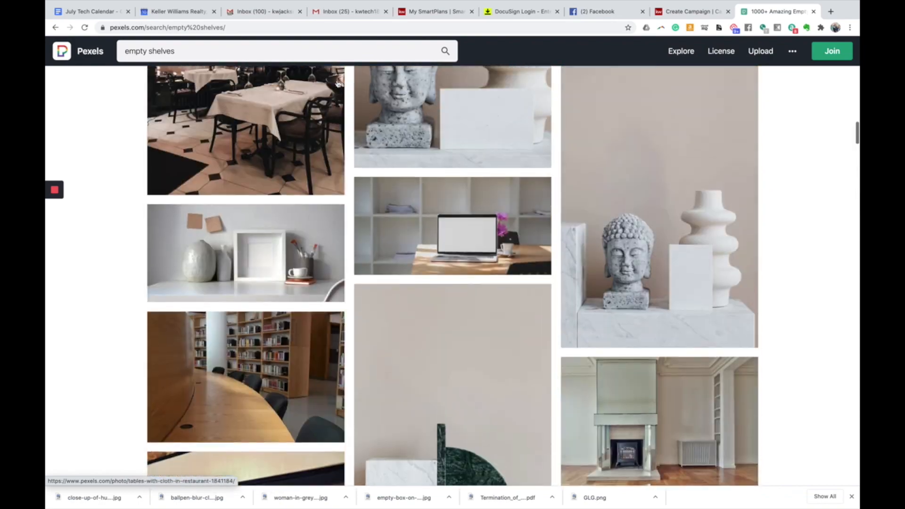
{"action": "scroll", "coordinate": [337, 84], "scroll_direction": "up", "scroll_amount": 20}
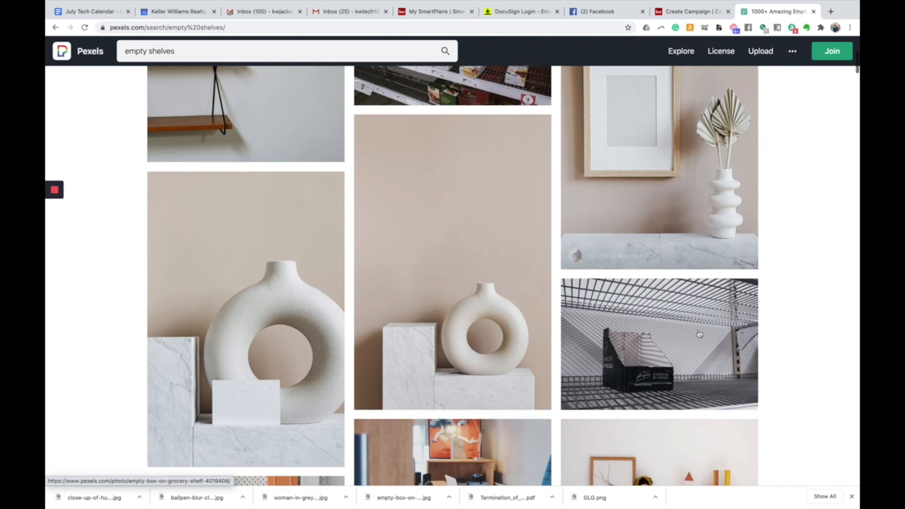
- Download the empty box on grocery shelf photo at Medium (1280 x 853)
{"action": "left_click", "coordinate": [698, 332]}
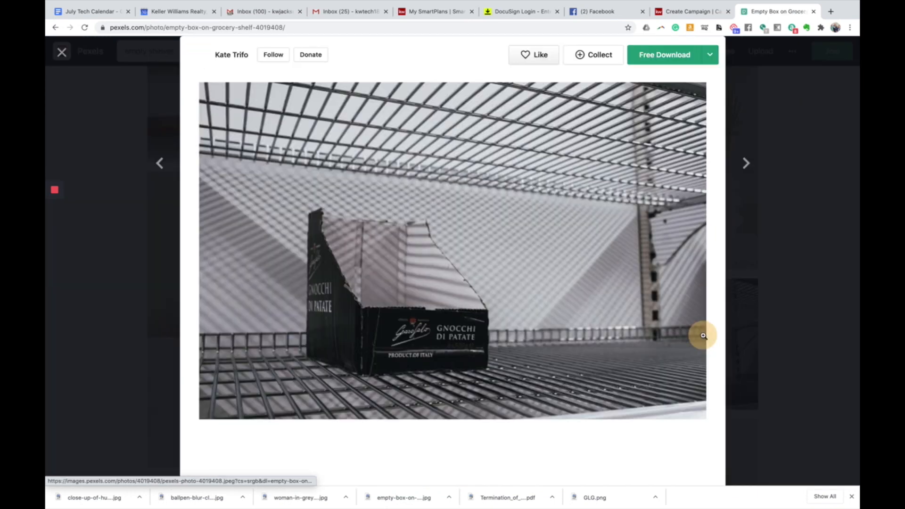
{"action": "left_click", "coordinate": [708, 56]}
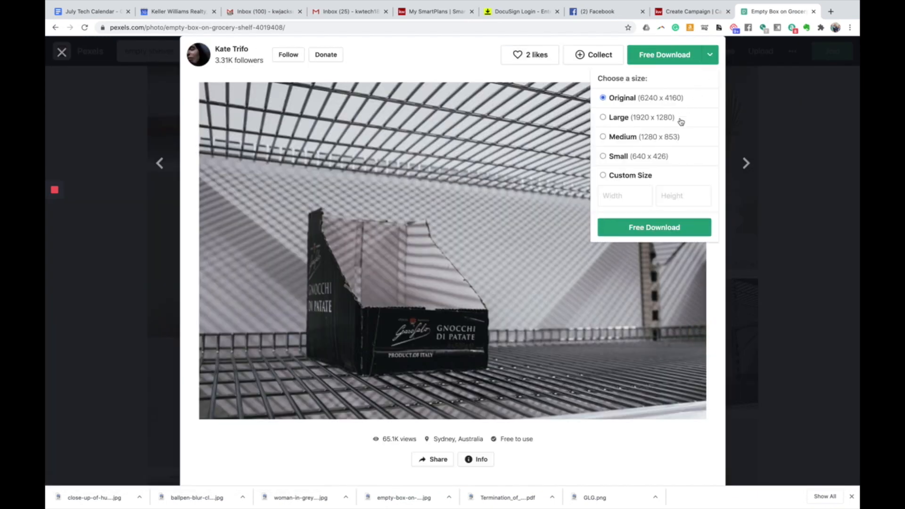
{"action": "left_click", "coordinate": [603, 137]}
{"action": "left_click", "coordinate": [666, 228]}
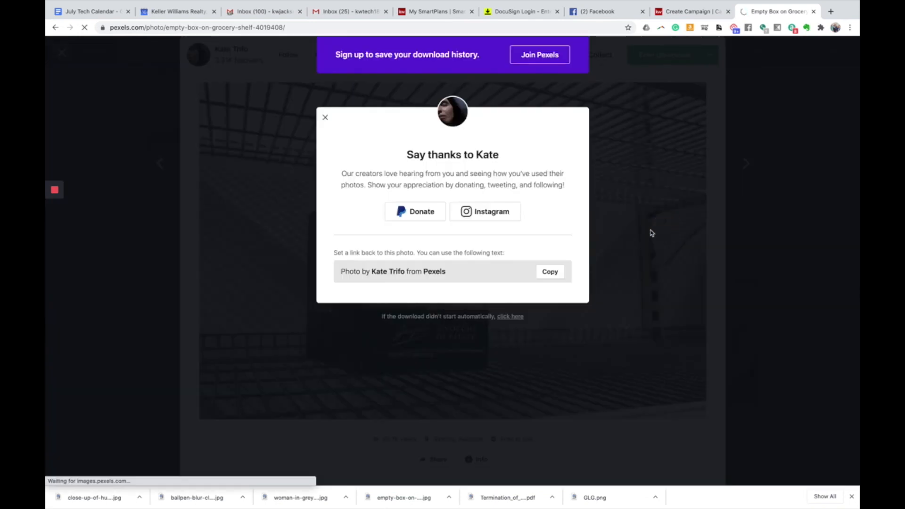
{"action": "left_click", "coordinate": [325, 117]}
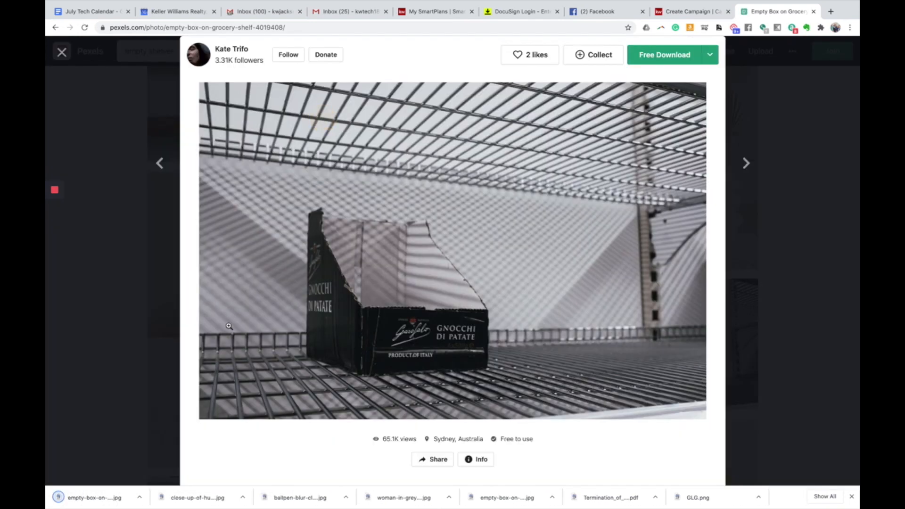
{"action": "left_click", "coordinate": [690, 11]}
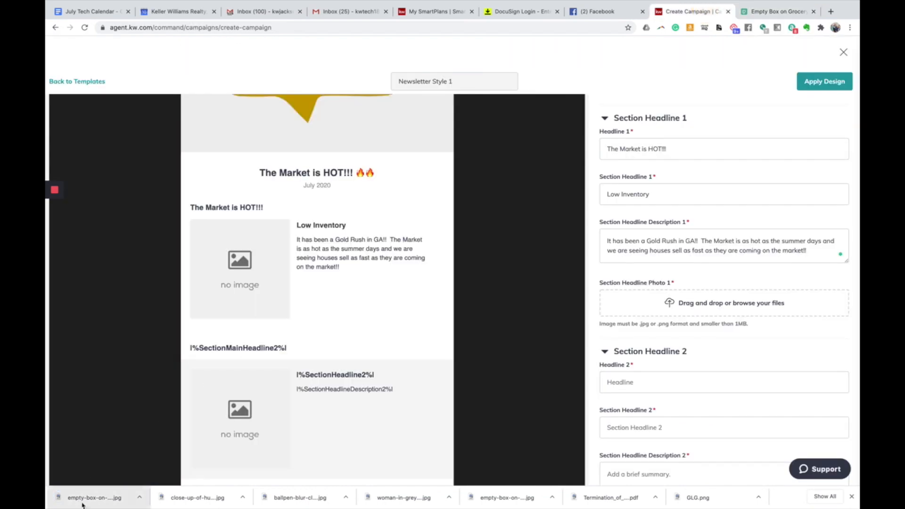
- Drop the empty-box photo into Section Headline Photo 1 and crop it square to 853 x 853
{"action": "left_click_drag", "start_coordinate": [82, 504], "coordinate": [695, 305]}
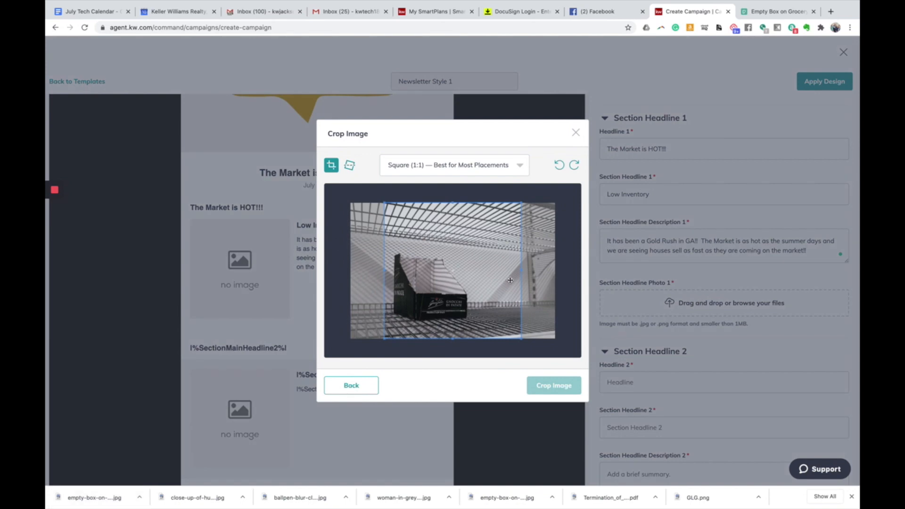
{"action": "mouse_move", "coordinate": [518, 281]}
{"action": "left_mouse_down"}
{"action": "mouse_move", "coordinate": [555, 281]}
{"action": "mouse_move", "coordinate": [448, 270]}
{"action": "mouse_move", "coordinate": [528, 280]}
{"action": "left_mouse_up"}
{"action": "left_click", "coordinate": [565, 384]}
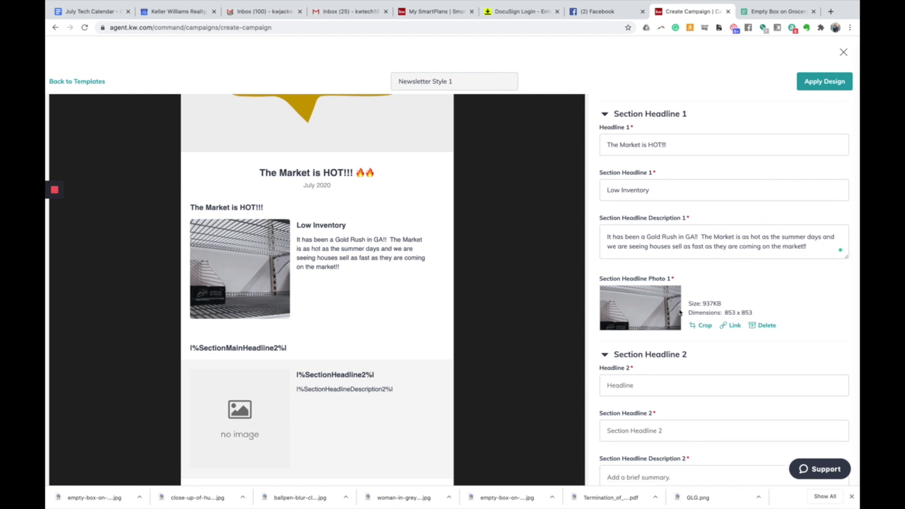
{"action": "scroll", "coordinate": [614, 304], "scroll_direction": "down", "scroll_amount": 3}
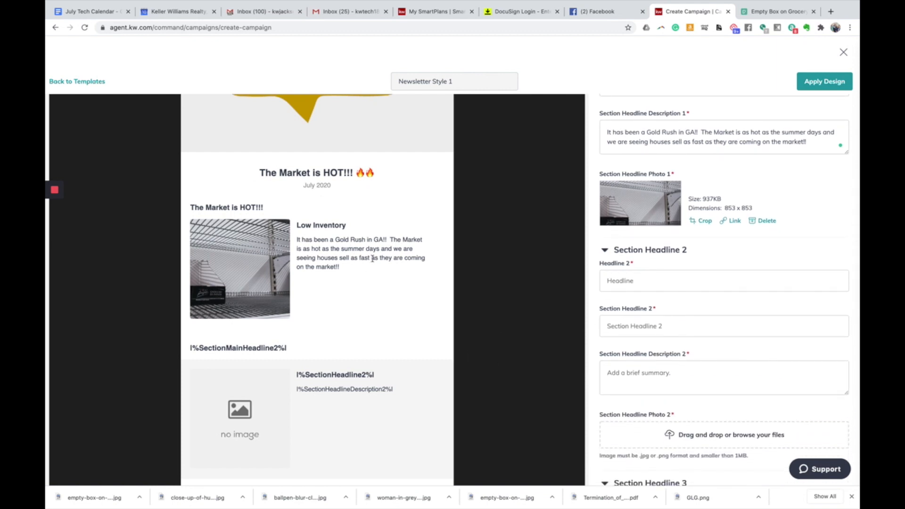
- Enter headline 'Buyer Profile' and subheading 'What Buyers HAVE TO DO' for section 2
{"action": "left_click", "coordinate": [662, 280]}
{"action": "type", "text": "Buyer Profile"}
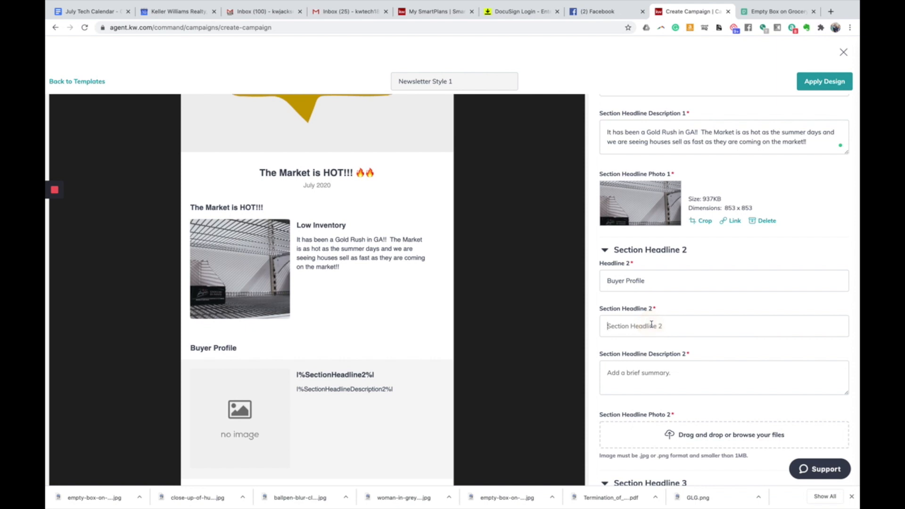
{"action": "type", "text": "What Buyers HAVE TO DO"}
{"action": "left_click", "coordinate": [678, 369]}
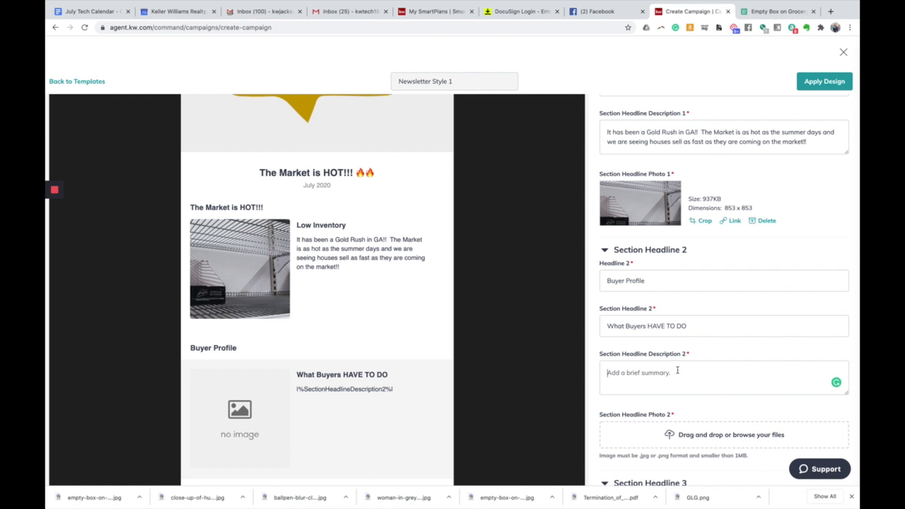
- Type section 2's low-inventory description ending 'may actually sell ABOVE ASKING PRICE!!'
{"action": "type", "text": "Because inventory is so slo"}
{"action": "key", "text": "BackSpace"}
{"action": "key", "text": "BackSpace"}
{"action": "type", "text": "ooosition tha"}
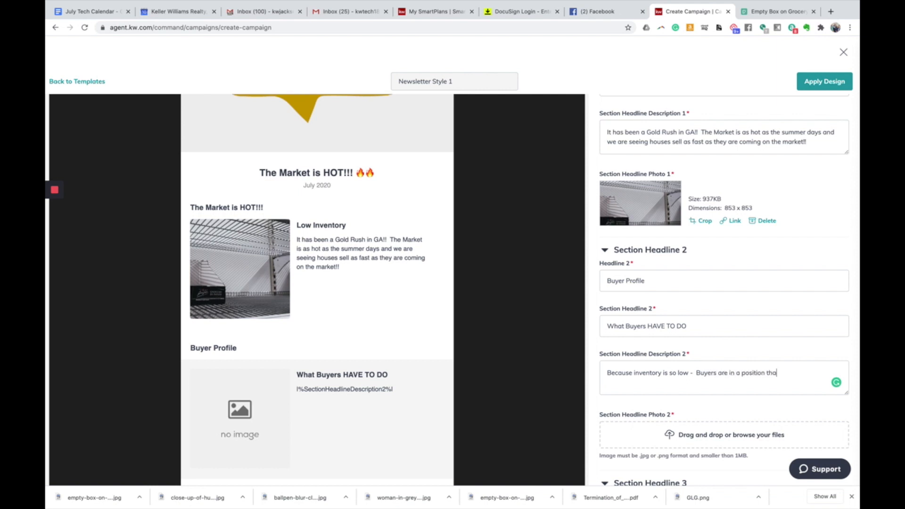
{"action": "type", "text": "t yoey must bring their highest and be"}
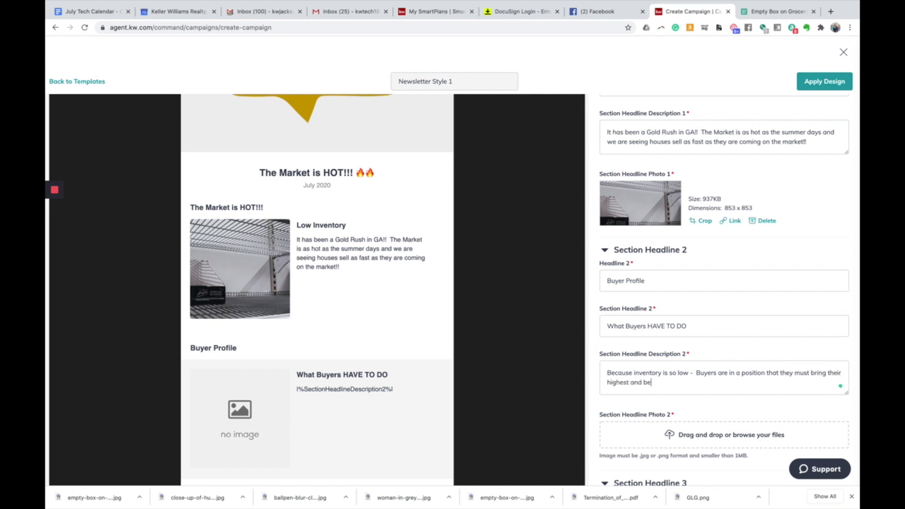
{"action": "type", "text": "st offers right out of the gate! Your hom"}
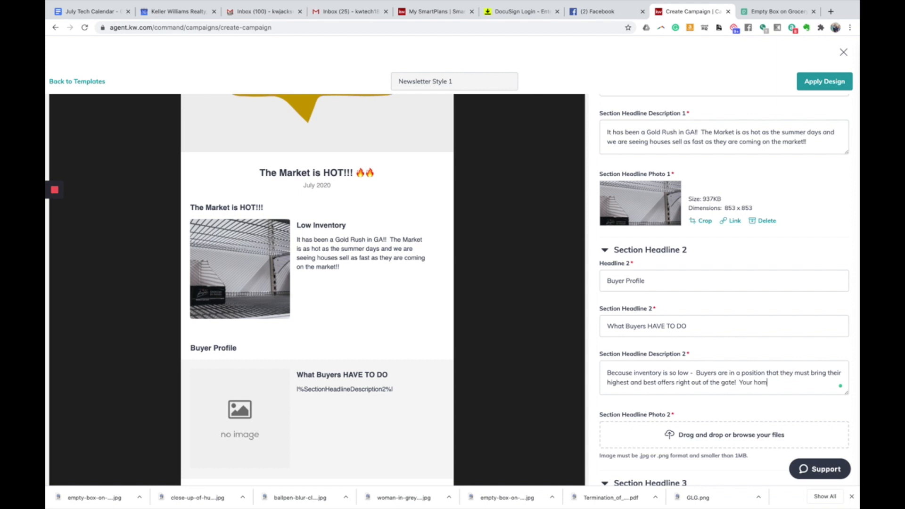
{"action": "type", "text": "e, if you list today, may act"}
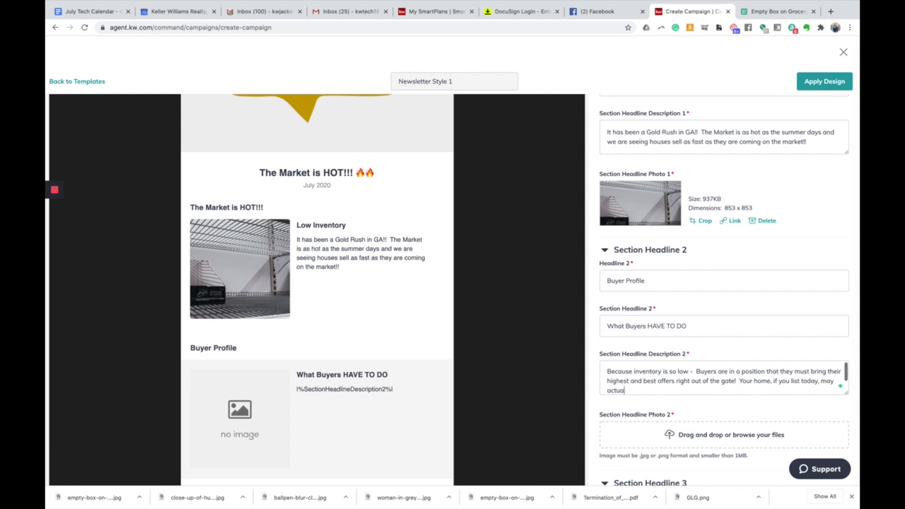
{"action": "type", "text": "ually s"}
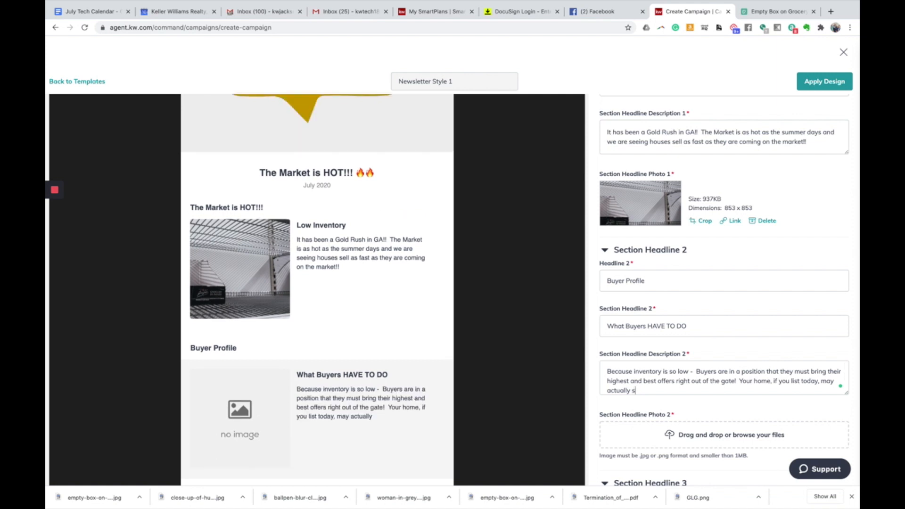
{"action": "type", "text": "ell ABOVE ASKING PRICE!!"}
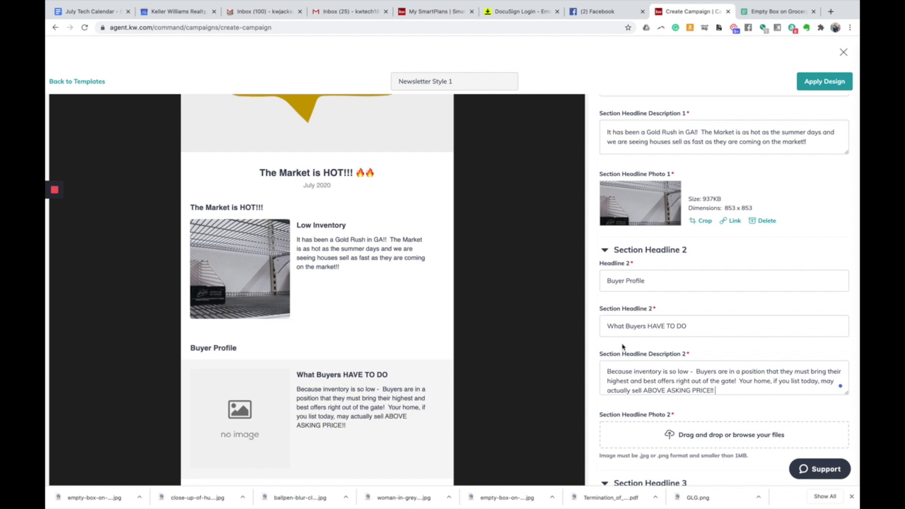
{"action": "scroll", "coordinate": [621, 348], "scroll_direction": "down", "scroll_amount": 3}
{"action": "scroll", "coordinate": [676, 355], "scroll_direction": "down", "scroll_amount": 1}
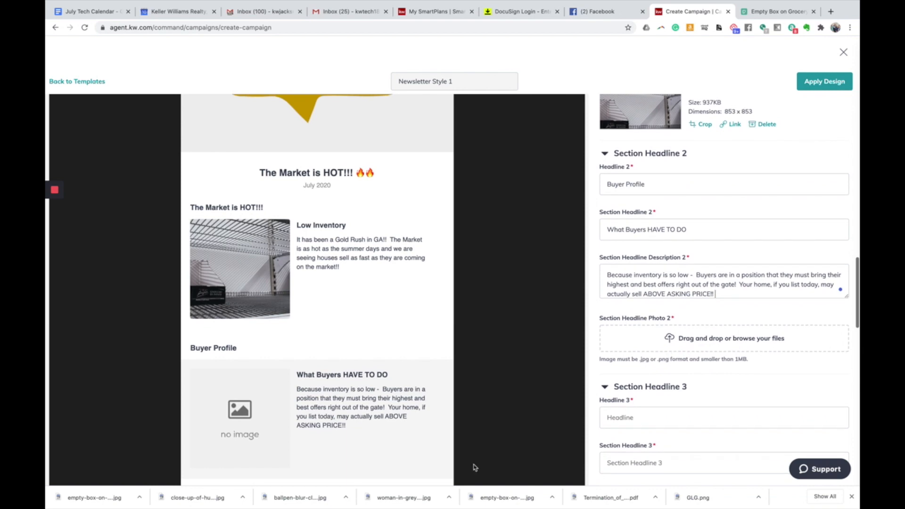
- Replace the Pexels 'empty shelves' search with a search for 'moving' photos
{"action": "left_click", "coordinate": [772, 11]}
{"action": "left_click", "coordinate": [113, 115]}
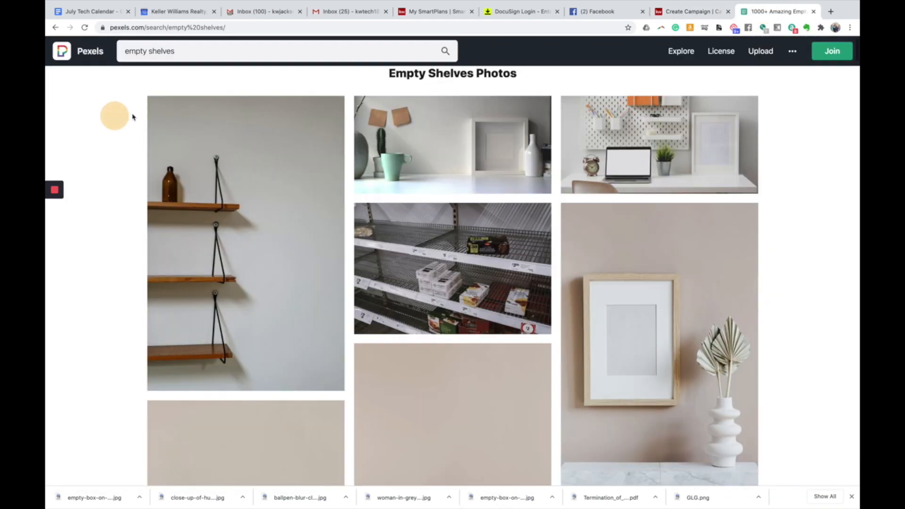
{"action": "double_click", "coordinate": [237, 54]}
{"action": "triple_click", "coordinate": [237, 54]}
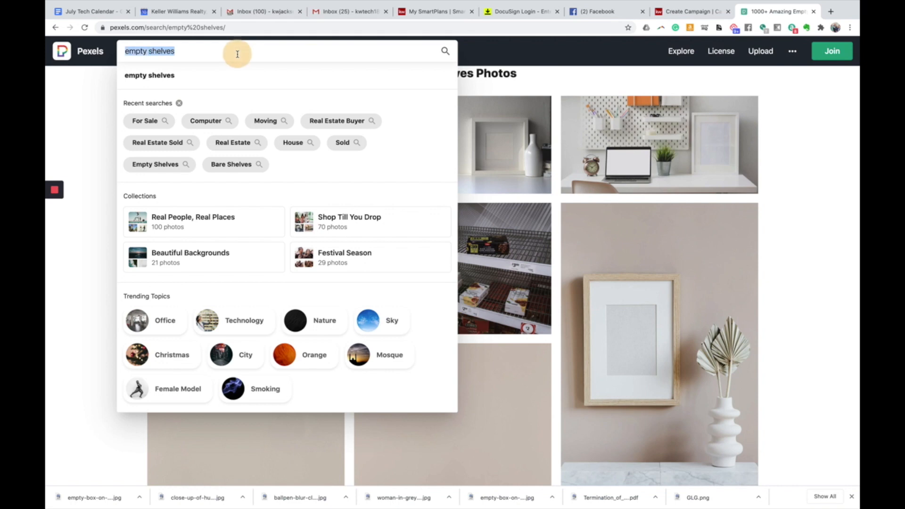
{"action": "type", "text": "moving"}
{"action": "key", "text": "Return"}
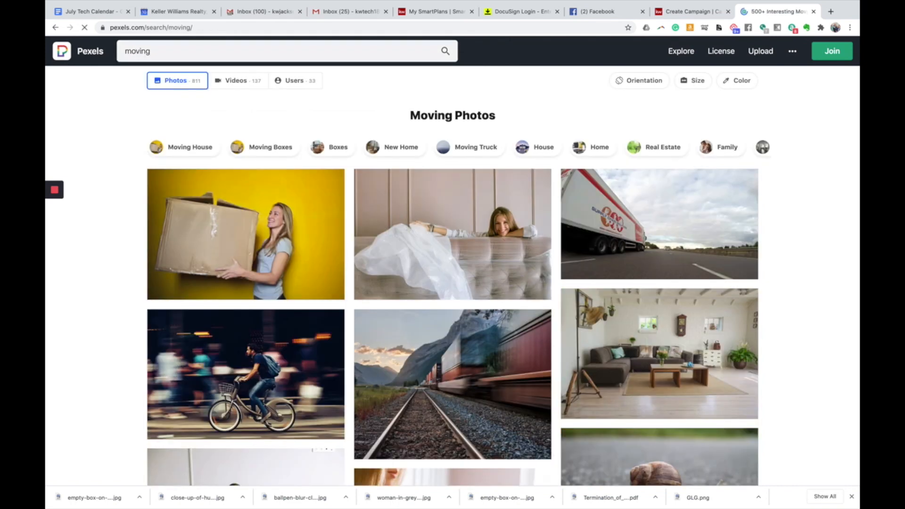
- Download the woman-holding-a-cardboard-box photo at Medium 1280 x 853 size
{"action": "mouse_move", "coordinate": [284, 221]}
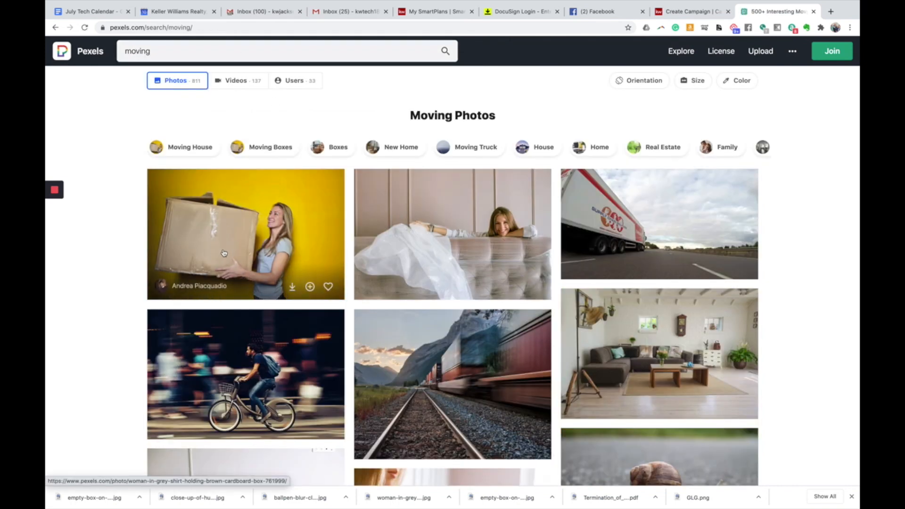
{"action": "left_click", "coordinate": [274, 228]}
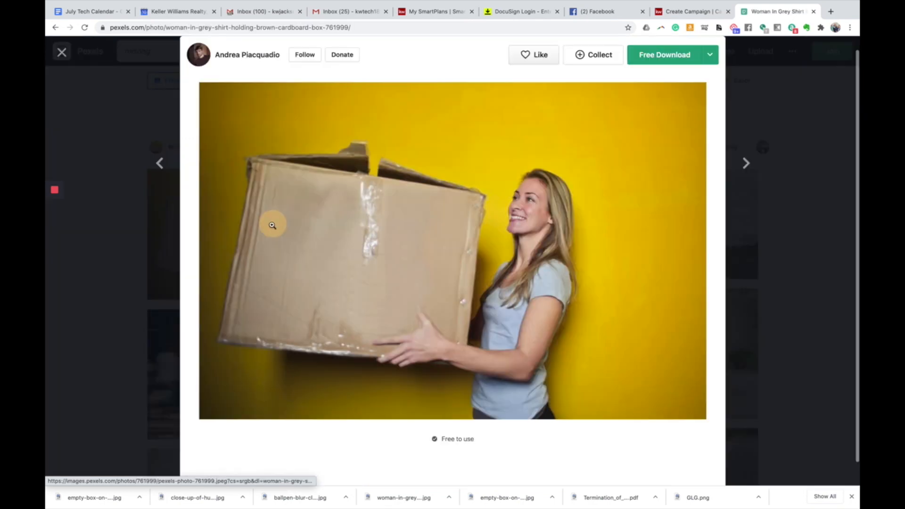
{"action": "left_click", "coordinate": [710, 56]}
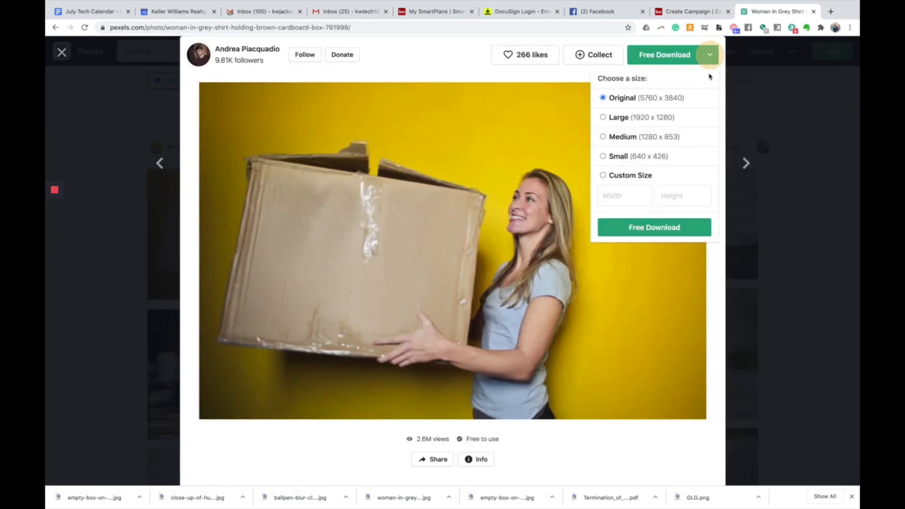
{"action": "left_click", "coordinate": [664, 138]}
{"action": "left_click", "coordinate": [650, 228]}
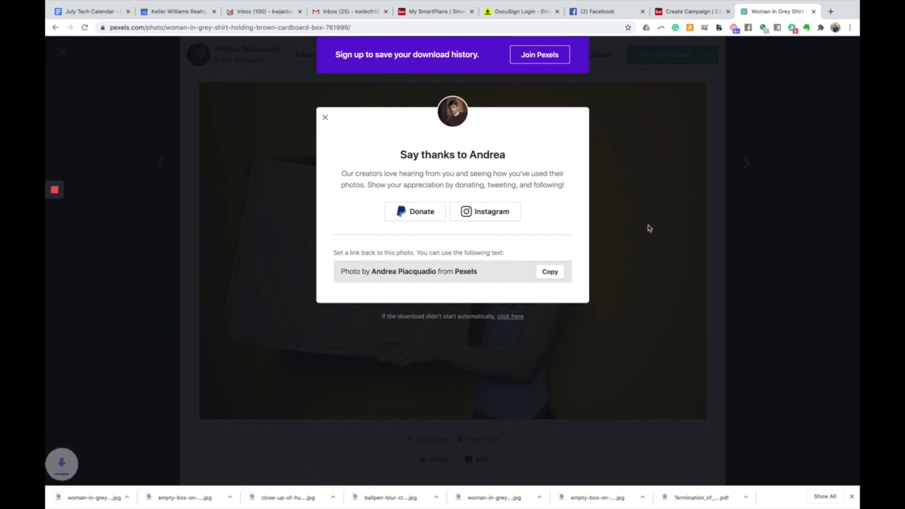
{"action": "left_click", "coordinate": [326, 119]}
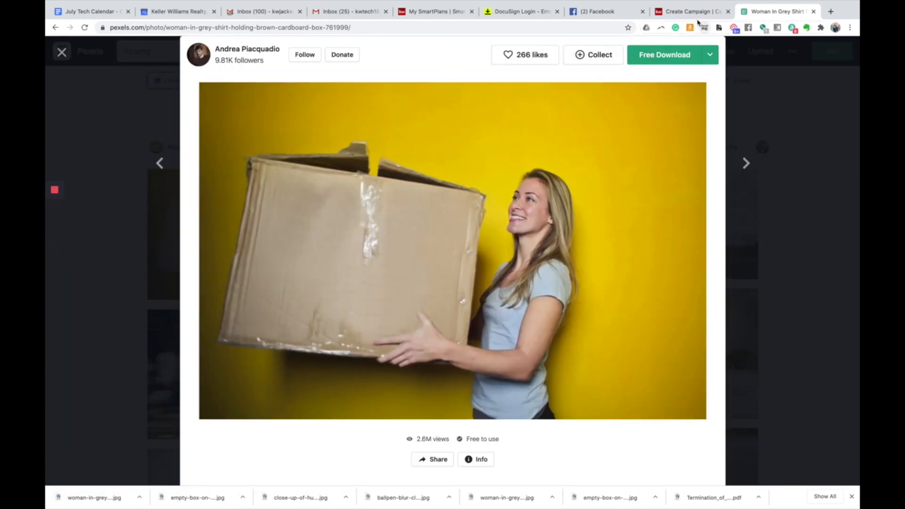
- Add woman-in-grey.jpg to Section Headline Photo 2, cropped square to frame the woman
{"action": "left_click", "coordinate": [674, 12]}
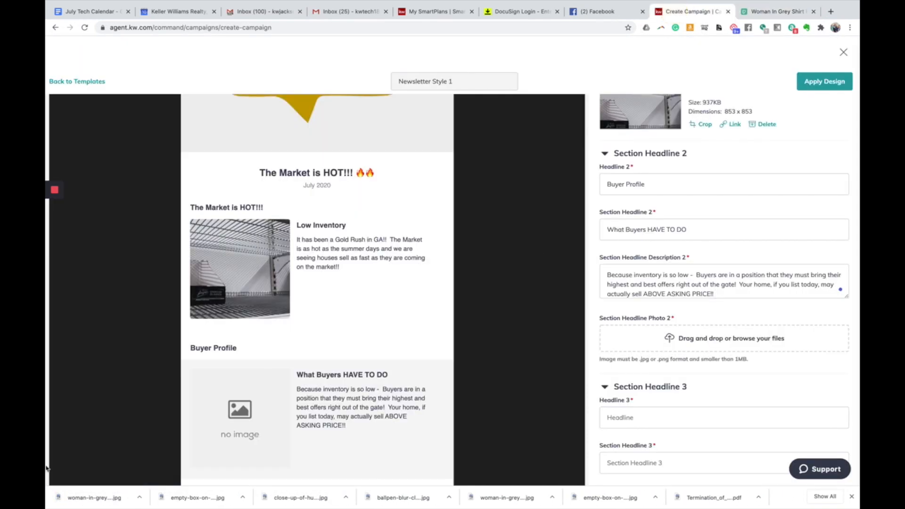
{"action": "left_click_drag", "start_coordinate": [101, 498], "coordinate": [635, 348]}
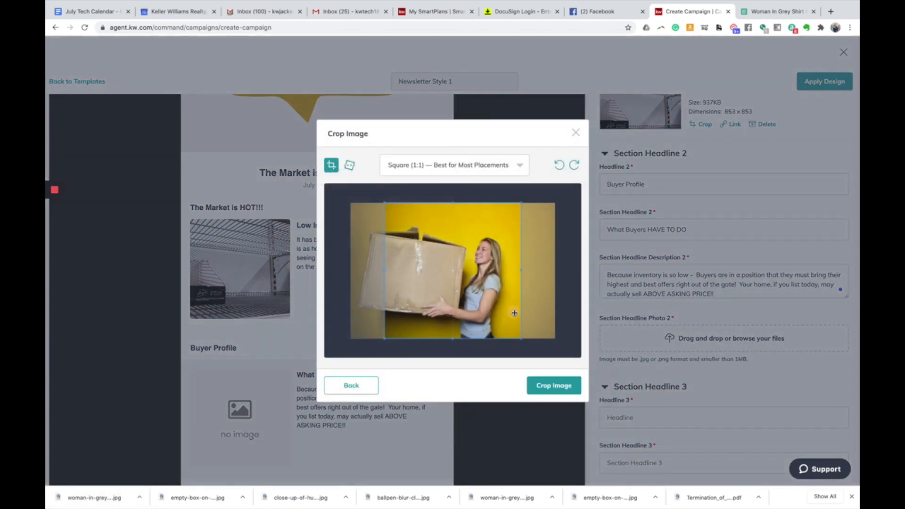
{"action": "left_click_drag", "start_coordinate": [518, 312], "coordinate": [497, 311]}
{"action": "left_click", "coordinate": [563, 386]}
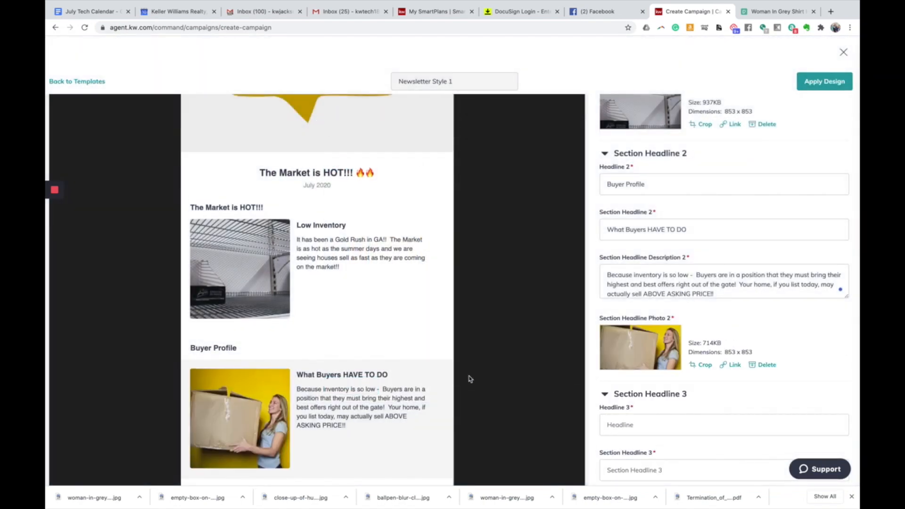
{"action": "scroll", "coordinate": [467, 377], "scroll_direction": "down", "scroll_amount": 2}
{"action": "scroll", "coordinate": [468, 377], "scroll_direction": "down", "scroll_amount": 1}
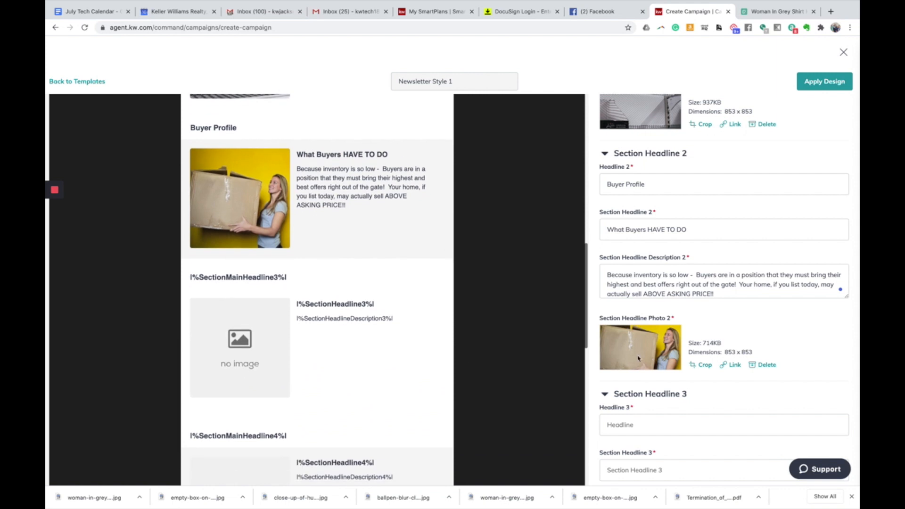
- Enter 'OPTIONS WHEN SELLING YOUR HOME', 'TRADITIONAL' and the free-consultation description ending 'contact me anytime'
{"action": "scroll", "coordinate": [660, 355], "scroll_direction": "down", "scroll_amount": 3}
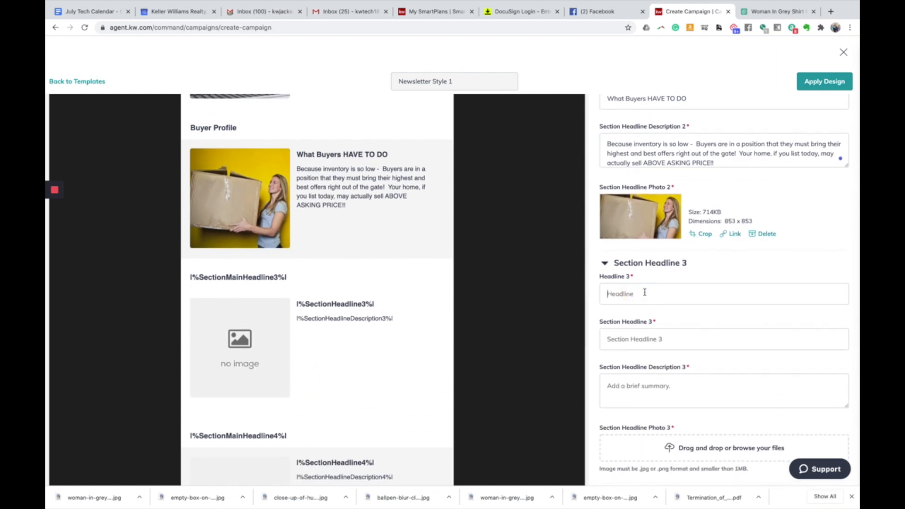
{"action": "type", "text": "OPTIONS WHEN SELLING YOUR HOME"}
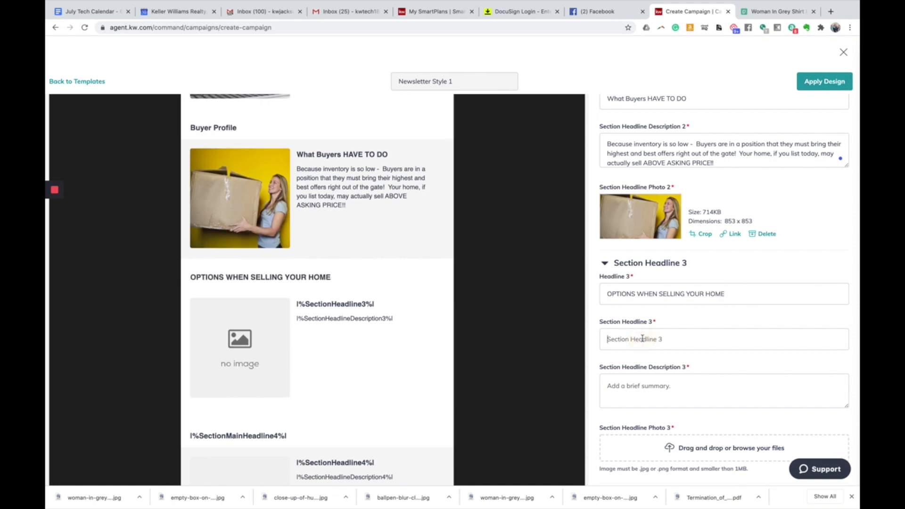
{"action": "type", "text": "TRADITIONAL"}
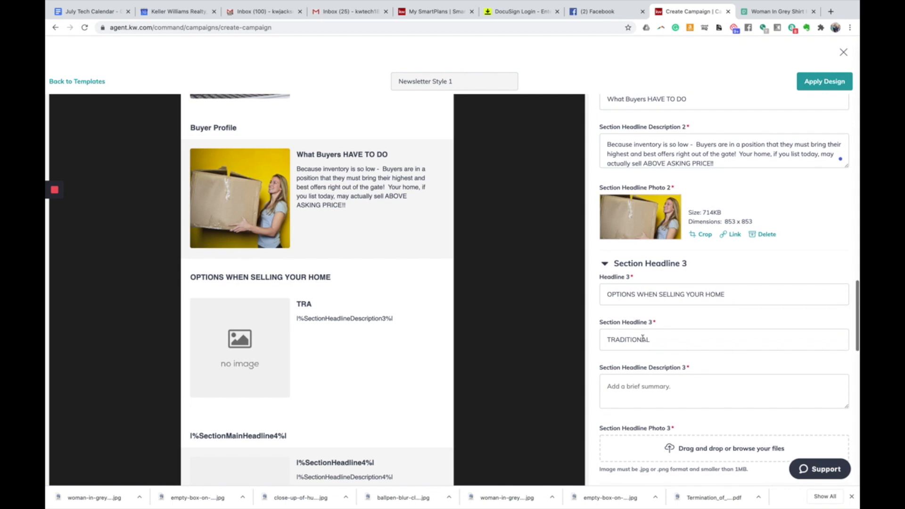
{"action": "left_click", "coordinate": [666, 395]}
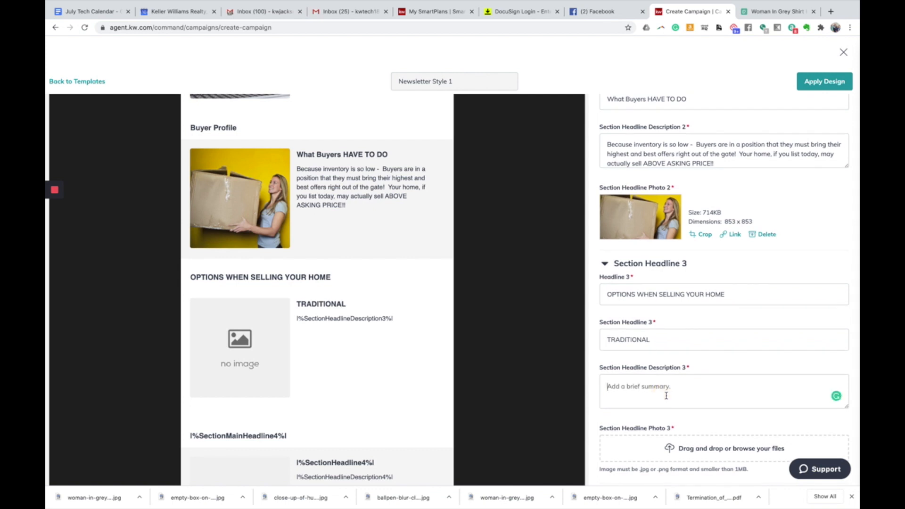
{"action": "type", "text": "We are seeing that the traditional rou"}
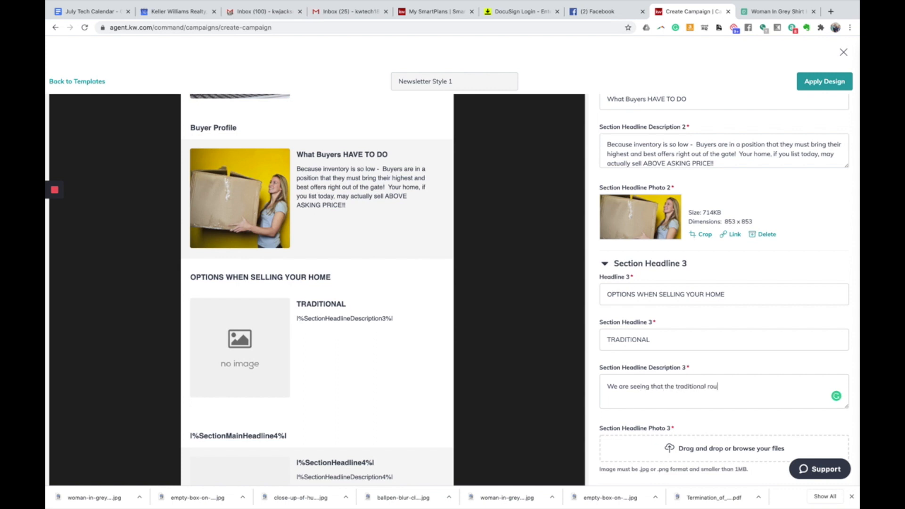
{"action": "type", "text": "te of selling your home, is still the best"}
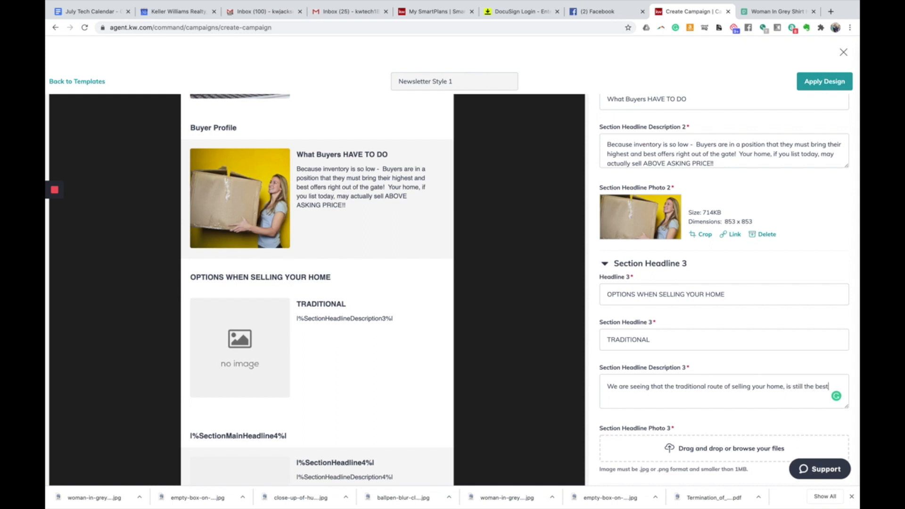
{"action": "type", "text": "!  If you wo"}
{"action": "type", "text": "uld like"}
{"action": "type", "text": " a free consultation from me"}
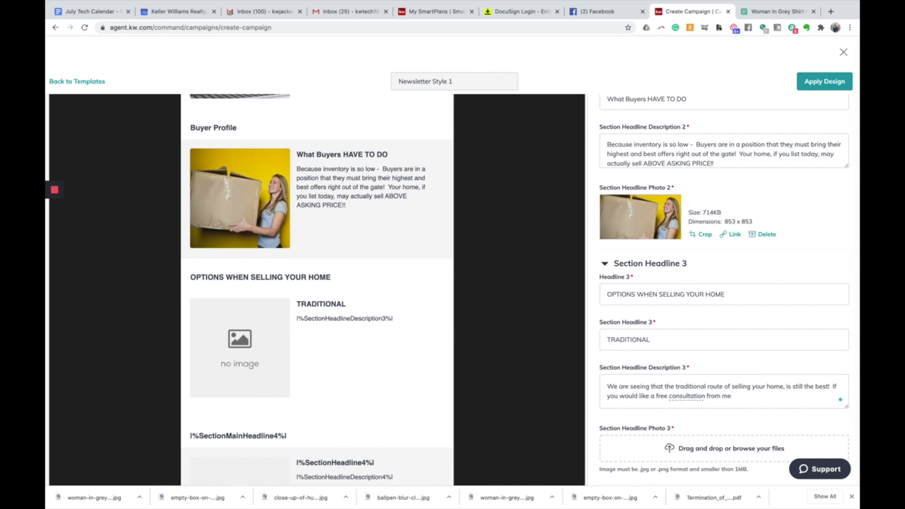
{"action": "type", "text": " -  to evaluate your home value, please son"}
{"action": "key", "text": "BackSpace"}
{"action": "key", "text": "BackSpace"}
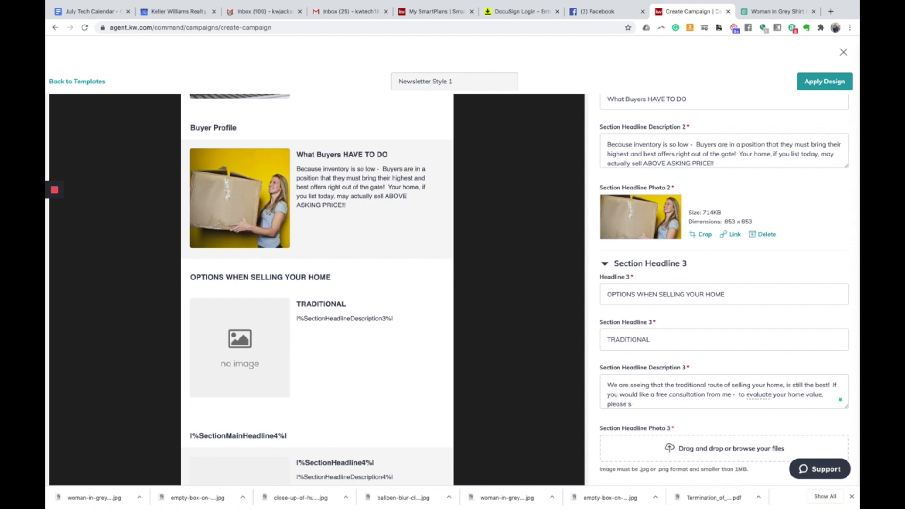
{"action": "type", "text": "ontact me anytime!!"}
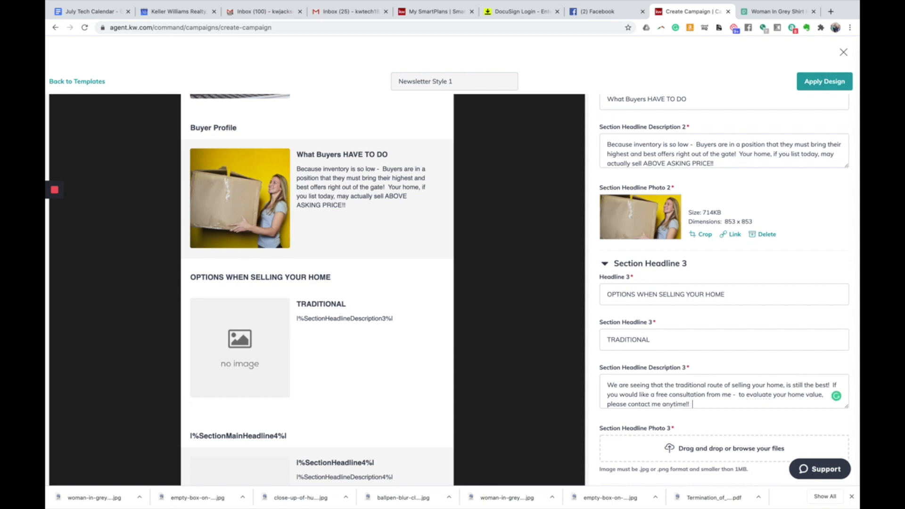
{"action": "scroll", "coordinate": [631, 357], "scroll_direction": "down", "scroll_amount": 5}
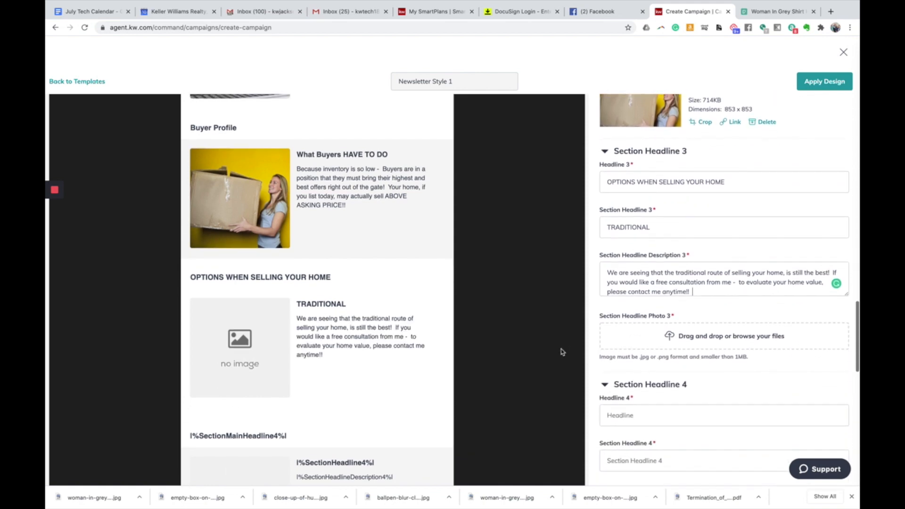
- Search Pexels for 'real estate agent' photos and browse the results
{"action": "left_click", "coordinate": [778, 11]}
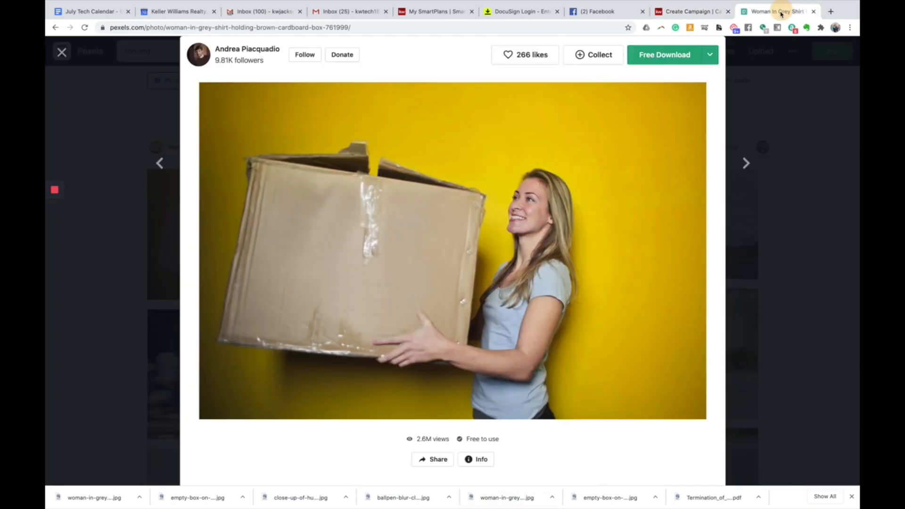
{"action": "left_click", "coordinate": [119, 122]}
{"action": "left_click", "coordinate": [189, 51]}
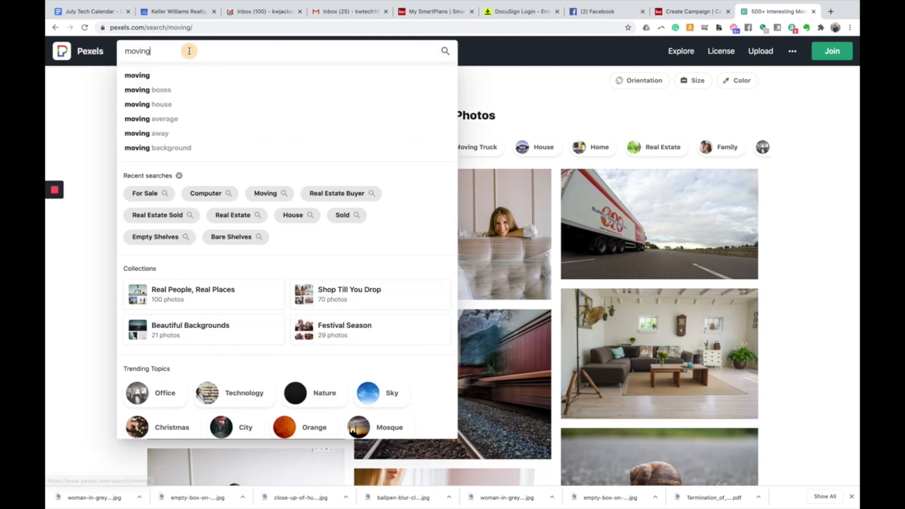
{"action": "type", "text": "rea"}
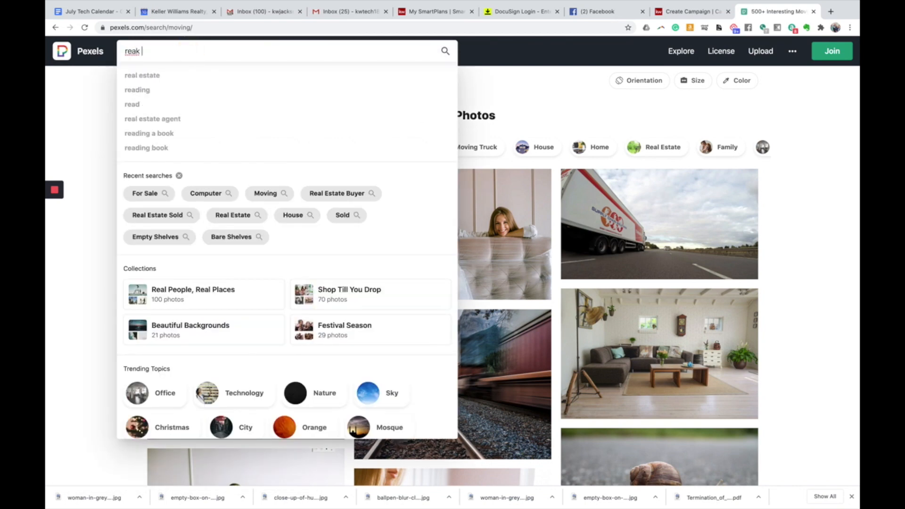
{"action": "type", "text": "l estate"}
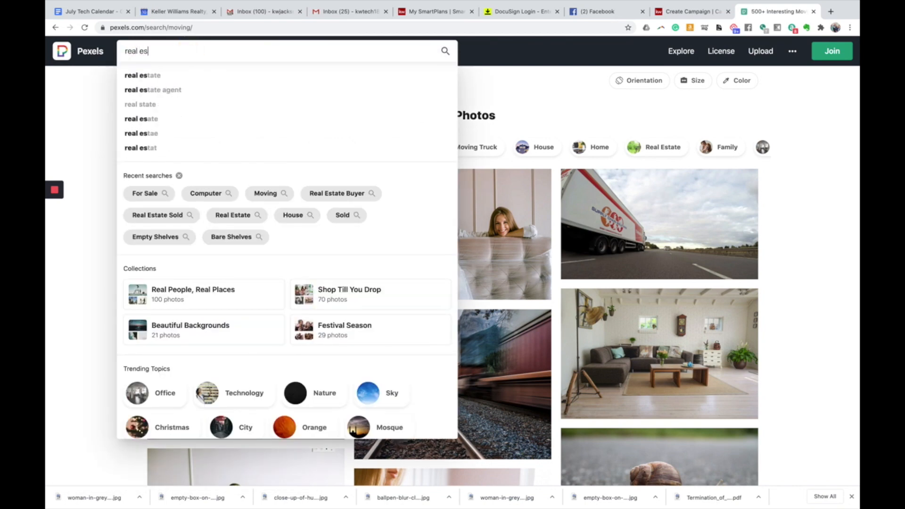
{"action": "key", "text": "Down"}
{"action": "key", "text": "Down"}
{"action": "key", "text": "Return"}
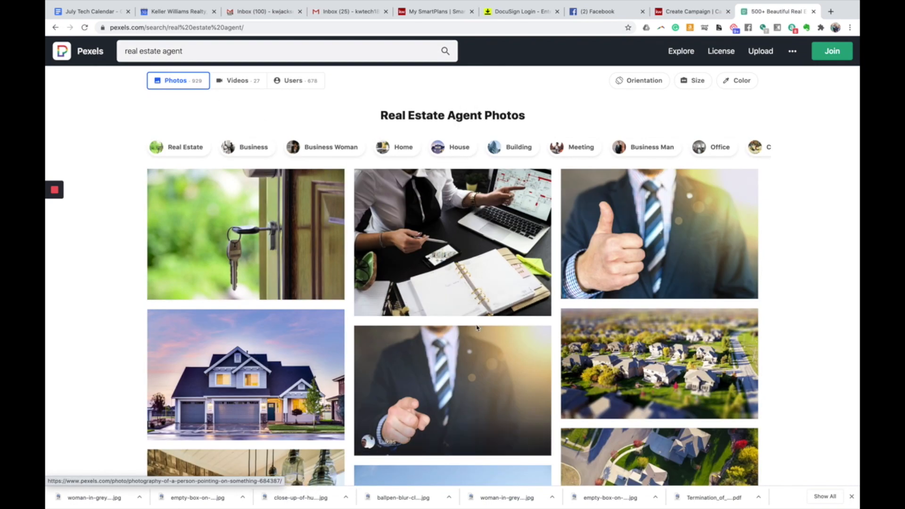
{"action": "scroll", "coordinate": [476, 327], "scroll_direction": "down", "scroll_amount": 3}
{"action": "scroll", "coordinate": [476, 328], "scroll_direction": "down", "scroll_amount": 5}
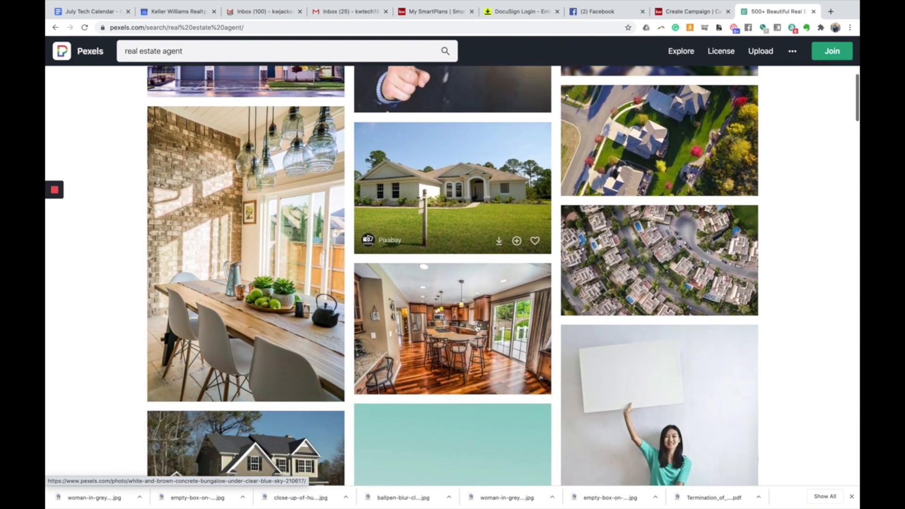
{"action": "scroll", "coordinate": [478, 320], "scroll_direction": "up", "scroll_amount": 6}
{"action": "scroll", "coordinate": [480, 311], "scroll_direction": "up", "scroll_amount": 3}
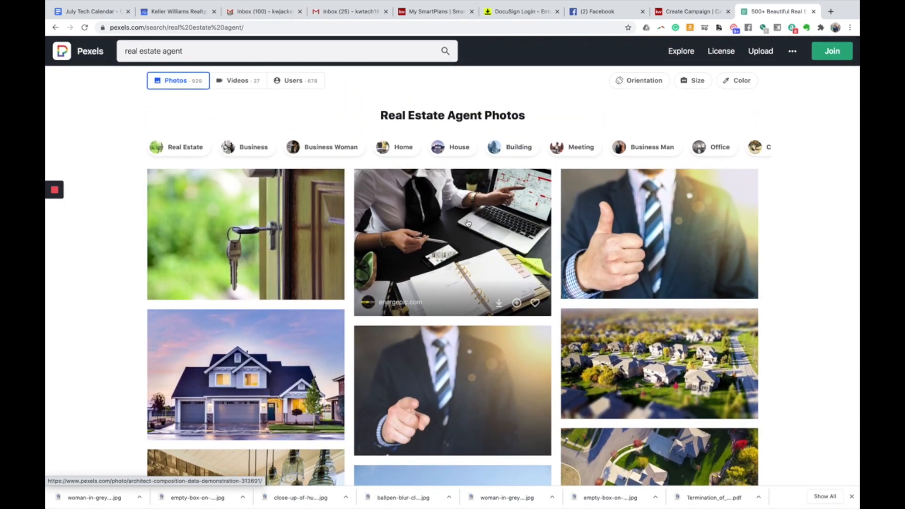
- Download the laptop-and-planner desk photo at Medium 1280 x 960 size
{"action": "left_click", "coordinate": [466, 225]}
{"action": "left_click", "coordinate": [673, 63]}
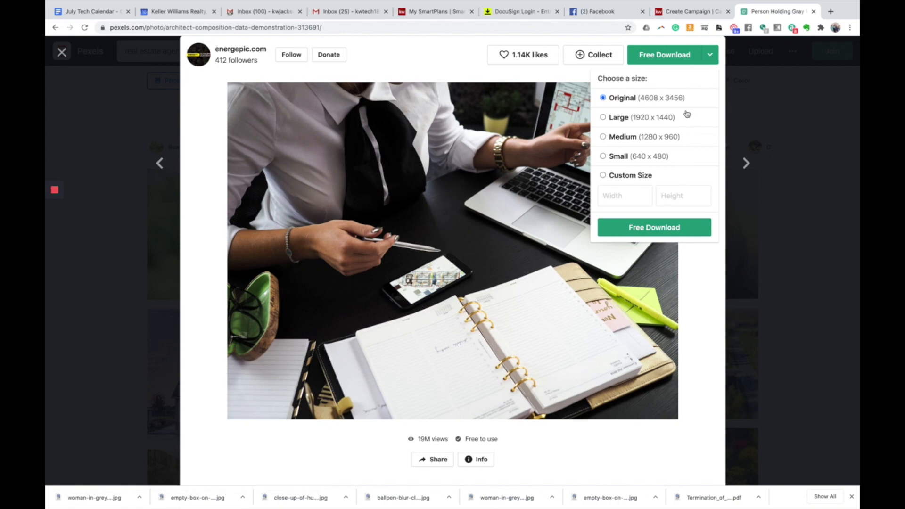
{"action": "left_click", "coordinate": [668, 138]}
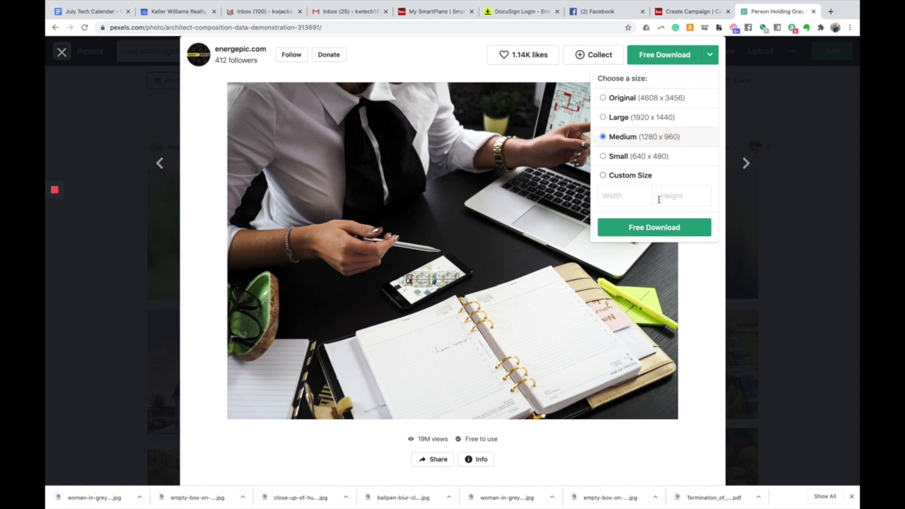
{"action": "left_click", "coordinate": [651, 230]}
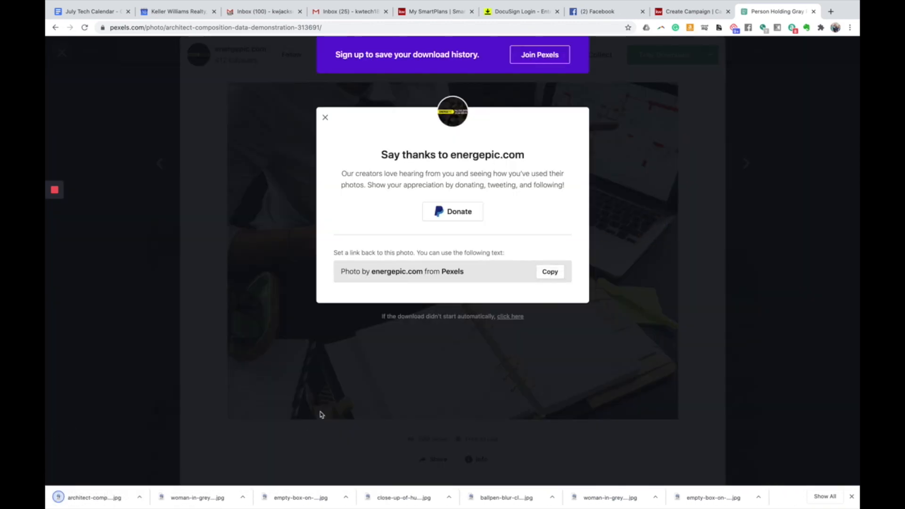
{"action": "left_click", "coordinate": [682, 14]}
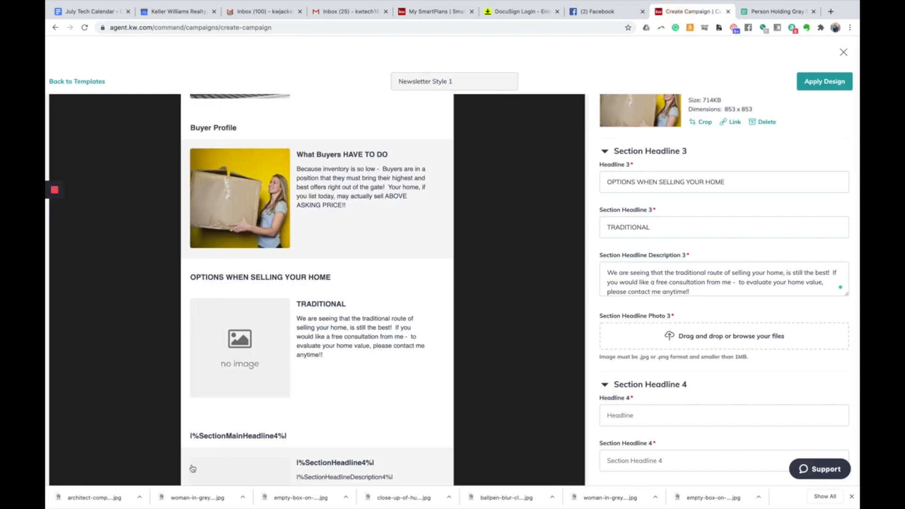
- Drop the desk photo into Section Headline Photo 3, cropped square around the laptop
{"action": "left_click_drag", "start_coordinate": [90, 497], "coordinate": [669, 332]}
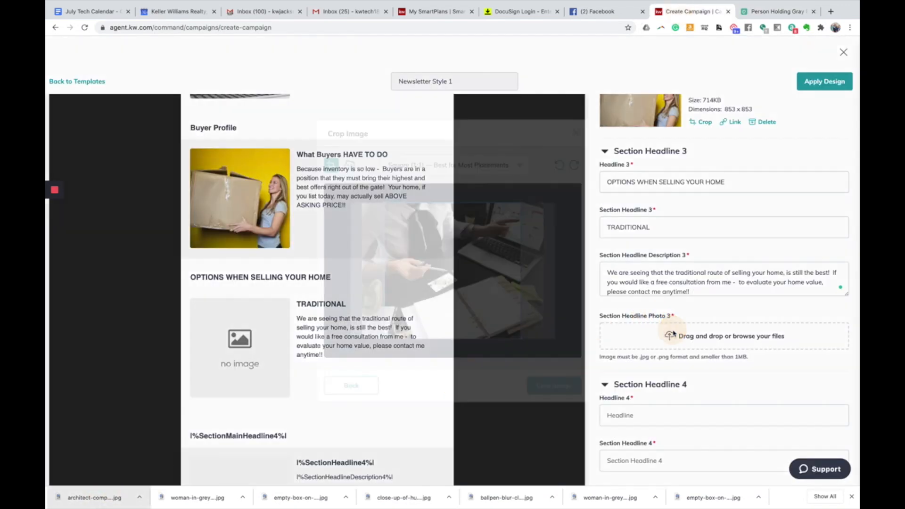
{"action": "left_click_drag", "start_coordinate": [474, 310], "coordinate": [497, 309]}
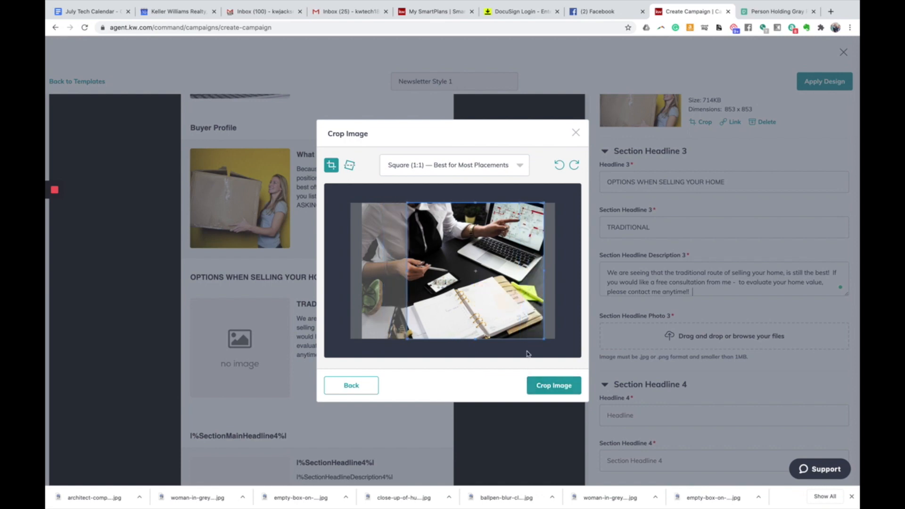
{"action": "left_click", "coordinate": [548, 386]}
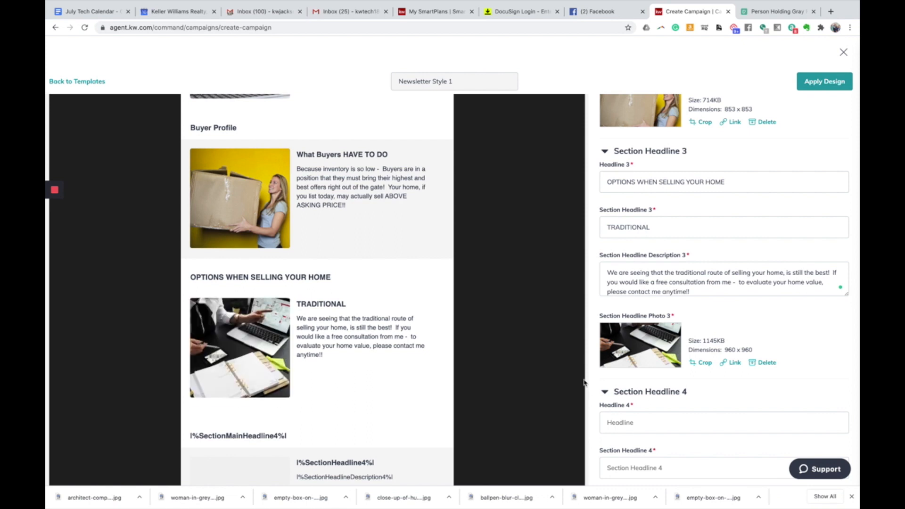
{"action": "scroll", "coordinate": [584, 382], "scroll_direction": "down", "scroll_amount": 2}
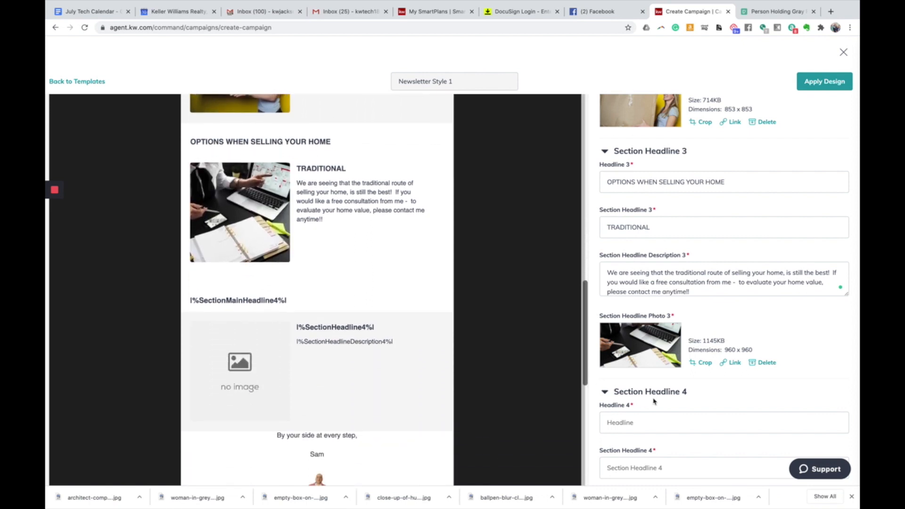
{"action": "scroll", "coordinate": [652, 400], "scroll_direction": "down", "scroll_amount": 2}
- Type 'iBuyer' as Headline 4 and 'Keller Offers' as Section Headline 4
{"action": "left_click", "coordinate": [648, 321]}
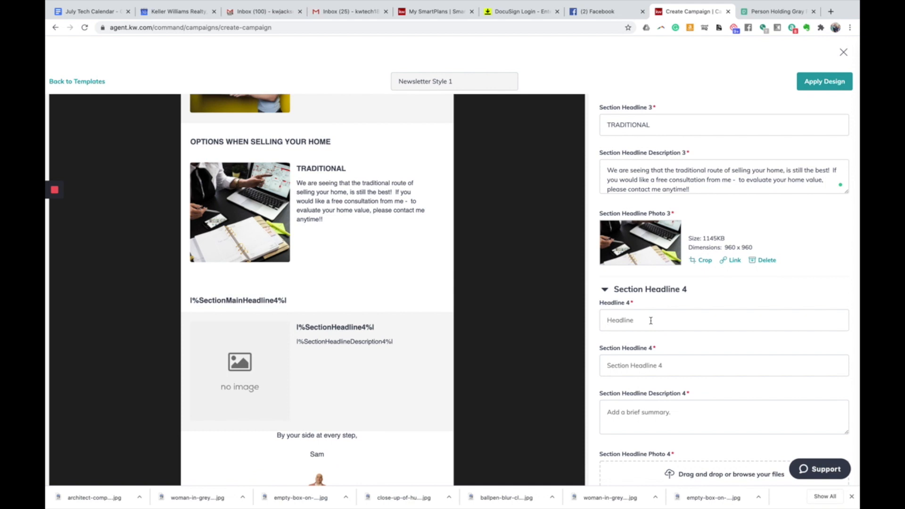
{"action": "type", "text": "iBuyer"}
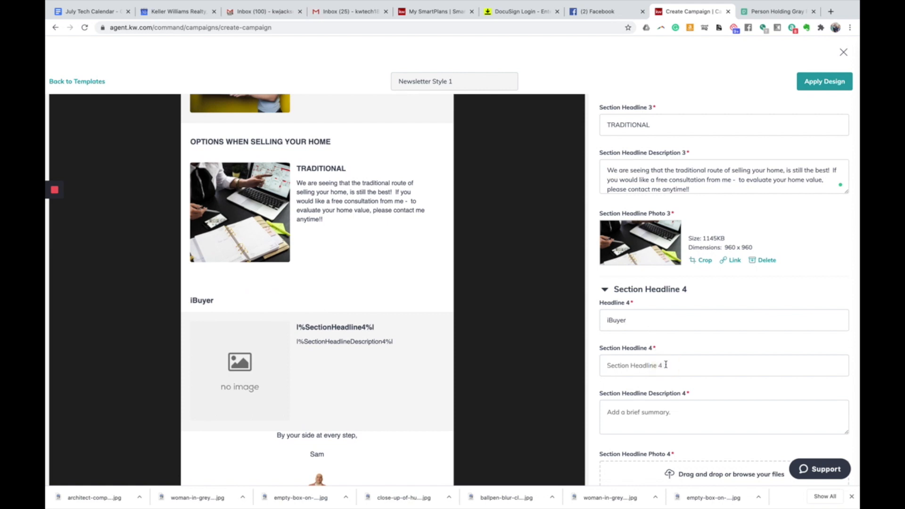
{"action": "type", "text": "KElleler Offers"}
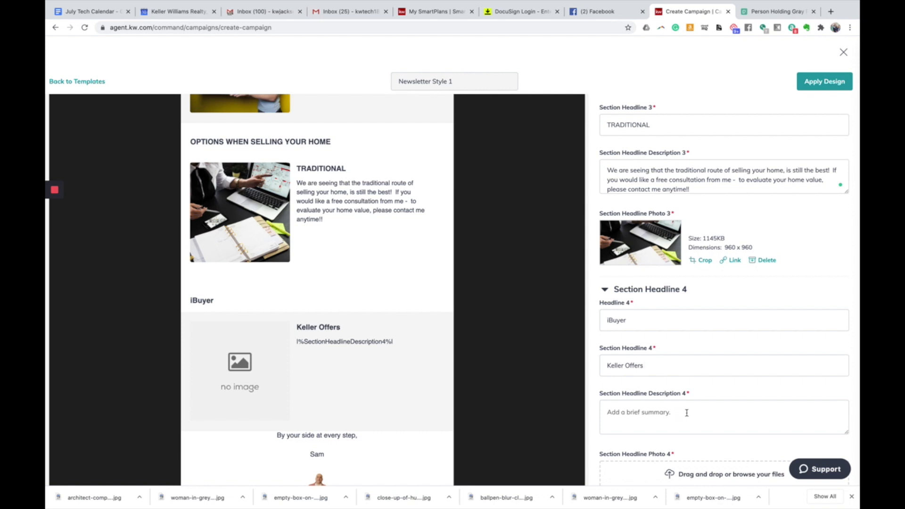
- Write the iBuyer description: Keller Williams' Keller Offers program can get you an actual offer on your home
{"action": "left_click", "coordinate": [686, 413]}
{"action": "type", "text": "Keller W"}
{"action": "type", "text": "illiams noe"}
{"action": "type", "text": " has an"}
{"action": "type", "text": " iBuyer"}
{"action": "type", "text": " Prg"}
{"action": "key", "text": "BackSpace"}
{"action": "key", "text": "BackSpace"}
{"action": "type", "text": "og"}
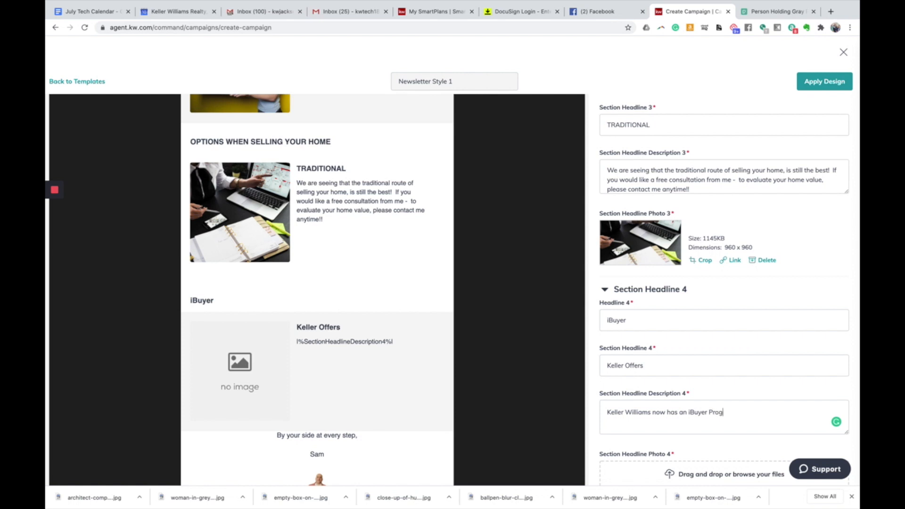
{"action": "type", "text": "ram called KElleer Offers -  I can"}
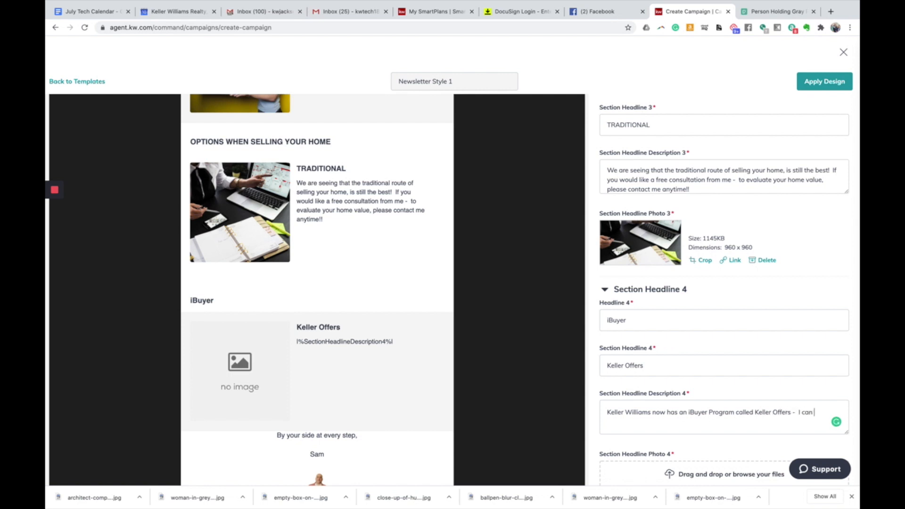
{"action": "type", "text": " get you an O"}
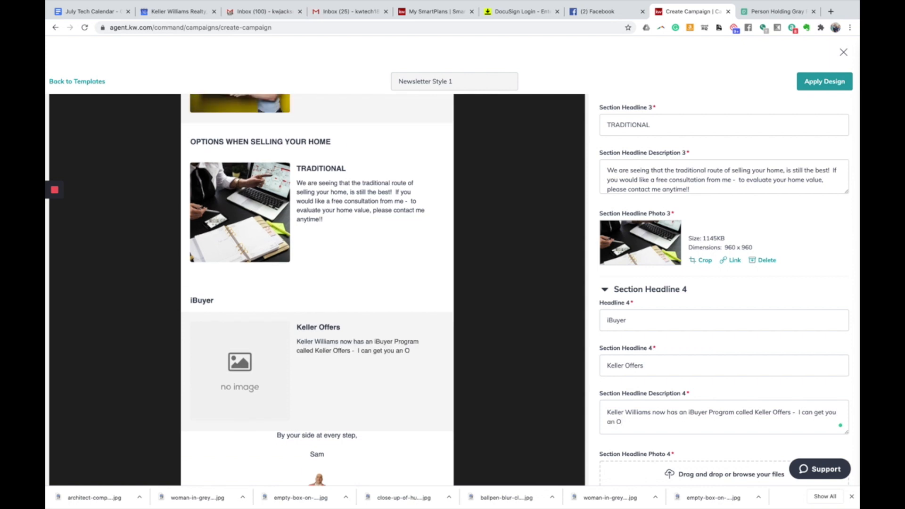
{"action": "type", "text": "actually"}
{"action": "type", "text": "l "}
{"action": "type", "text": "offer on your hom"}
{"action": "type", "text": "e in just"}
{"action": "type", "text": " a few days!!"}
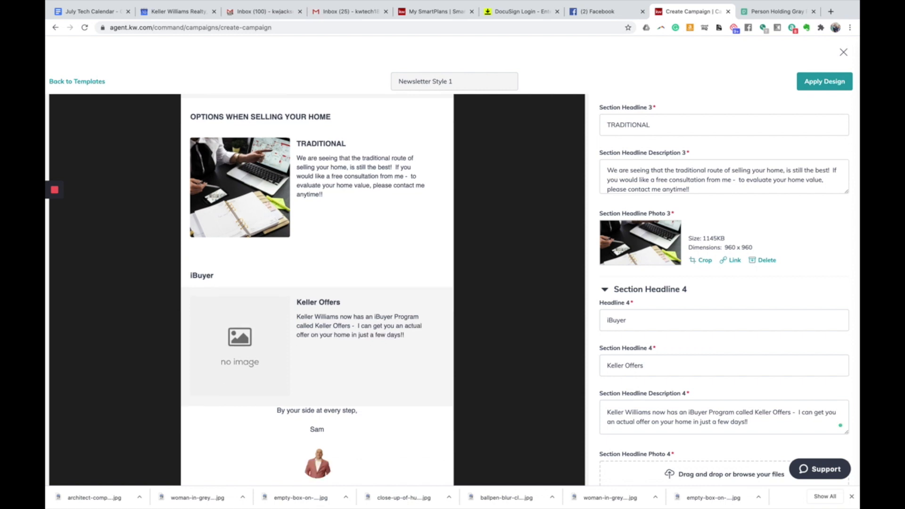
{"action": "scroll", "coordinate": [697, 400], "scroll_direction": "down", "scroll_amount": 4}
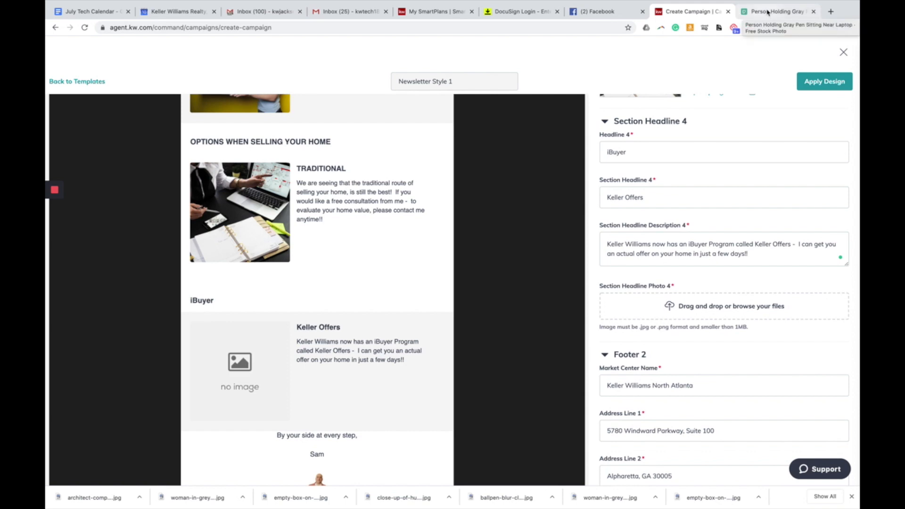
- Back on Pexels, dismiss the popups and search for 'computer' photos
{"action": "left_click", "coordinate": [755, 14]}
{"action": "left_click", "coordinate": [182, 188]}
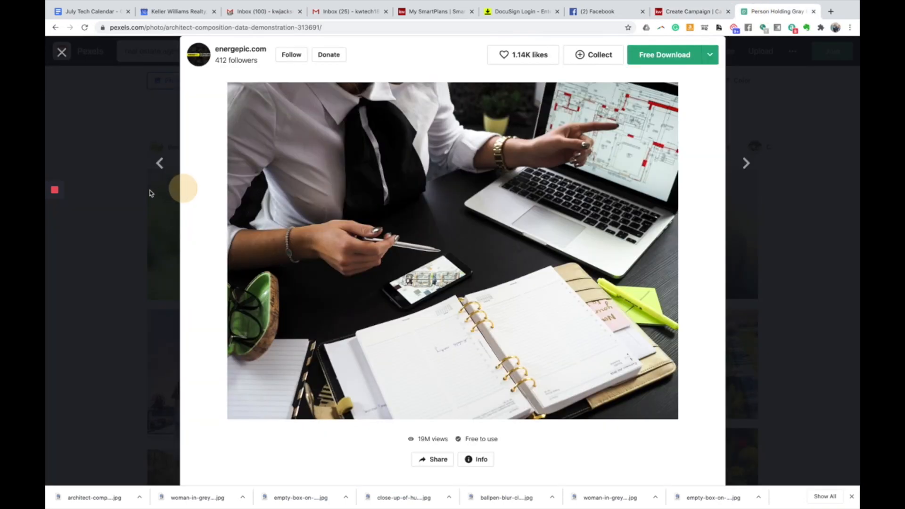
{"action": "left_click", "coordinate": [167, 199]}
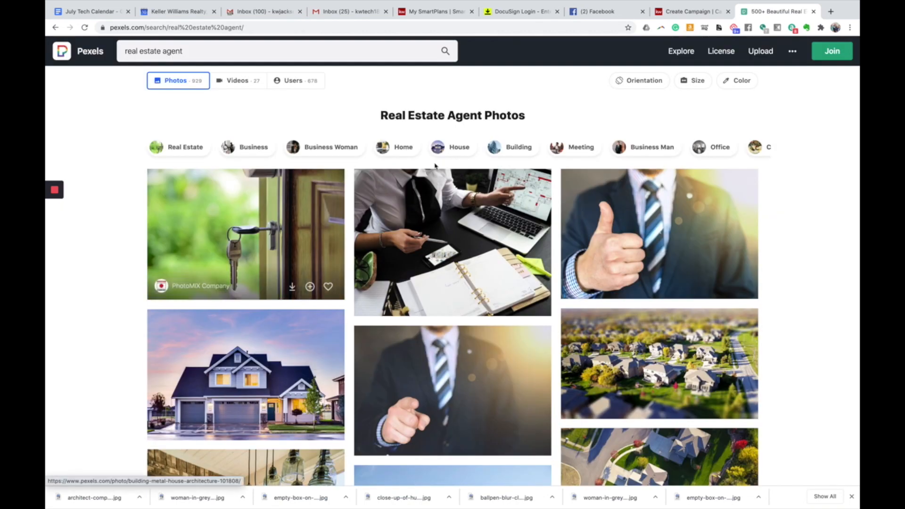
{"action": "left_click", "coordinate": [284, 56]}
{"action": "triple_click", "coordinate": [285, 57]}
{"action": "type", "text": "computer"}
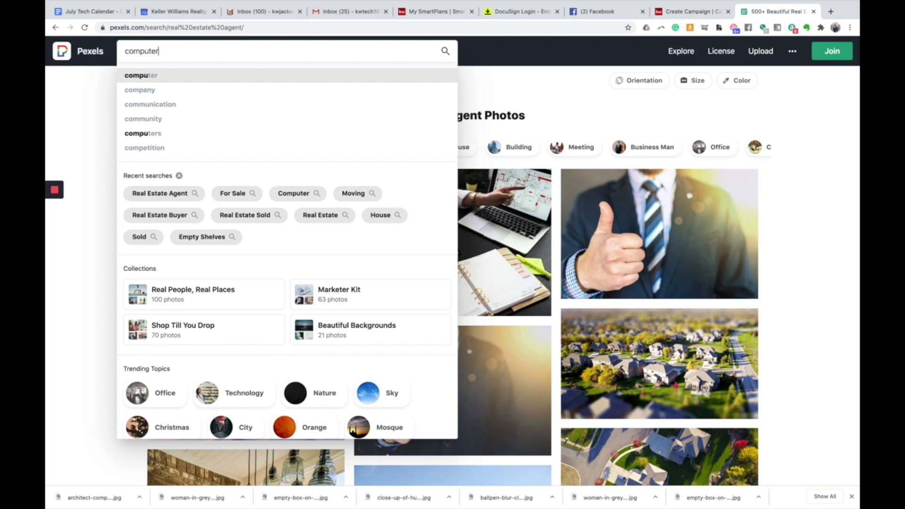
{"action": "key", "text": "Return"}
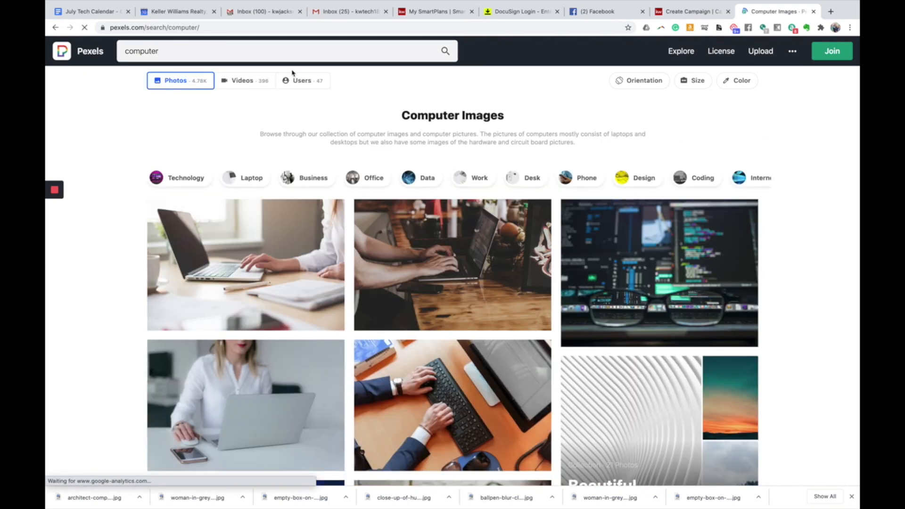
- Download the photo of a person typing on a laptop at Medium size
{"action": "left_click", "coordinate": [303, 230]}
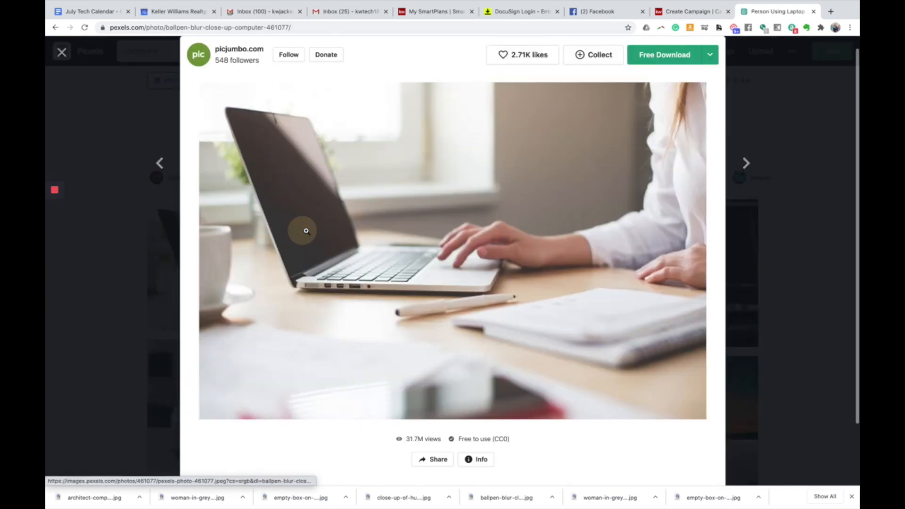
{"action": "left_click", "coordinate": [710, 56]}
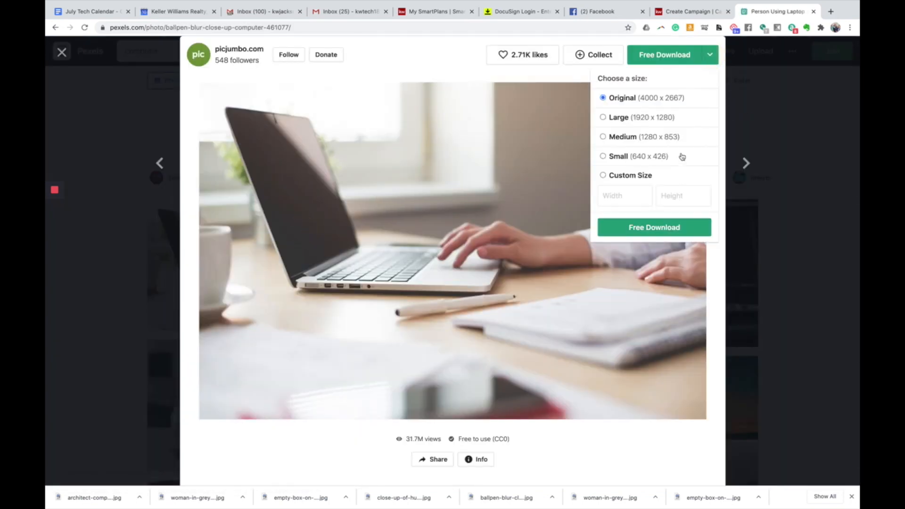
{"action": "left_click", "coordinate": [657, 138]}
{"action": "left_click", "coordinate": [653, 230]}
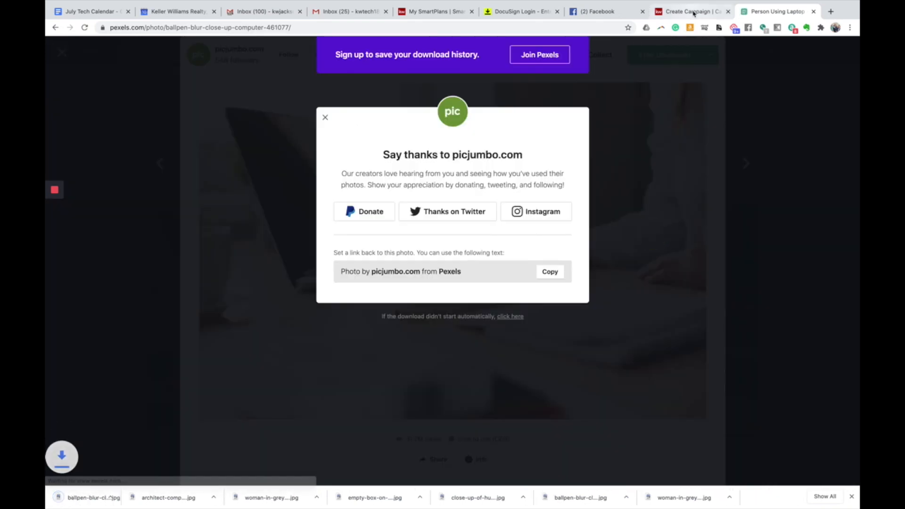
{"action": "left_click", "coordinate": [691, 12]}
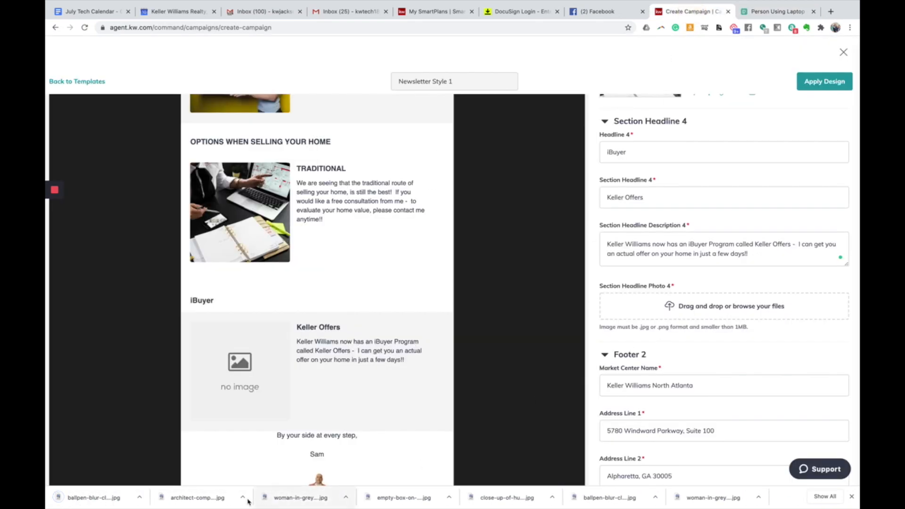
- Drop the laptop photo into Section Headline Photo 4, cropped square (853 x 853) around the typing hands
{"action": "left_click_drag", "start_coordinate": [75, 495], "coordinate": [693, 307]}
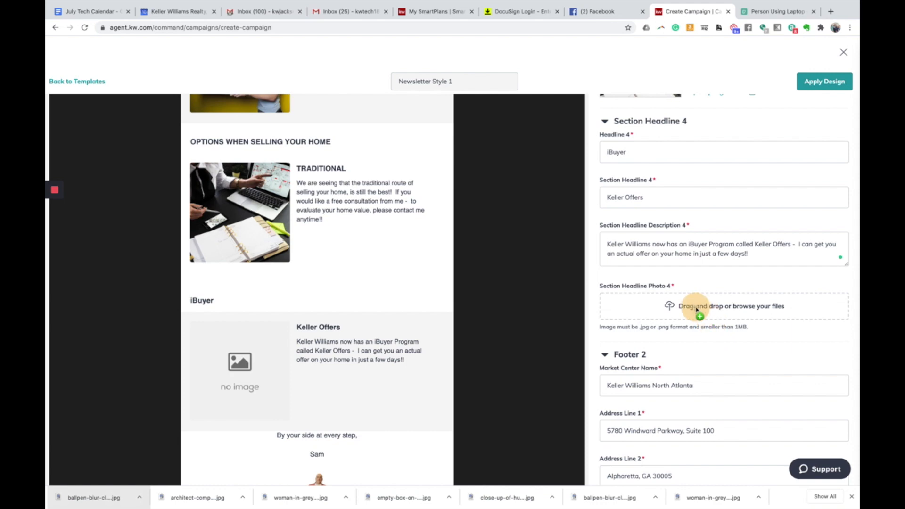
{"action": "left_click_drag", "start_coordinate": [490, 301], "coordinate": [506, 298]}
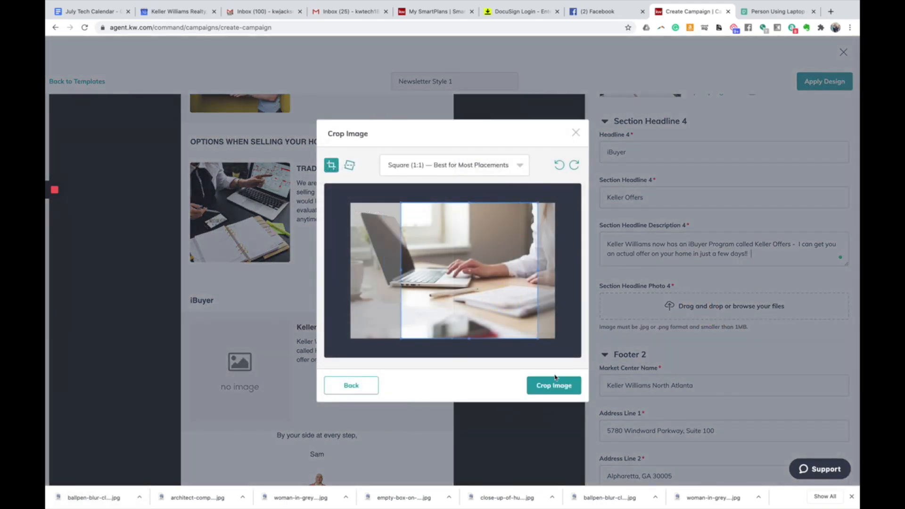
{"action": "left_click", "coordinate": [562, 388]}
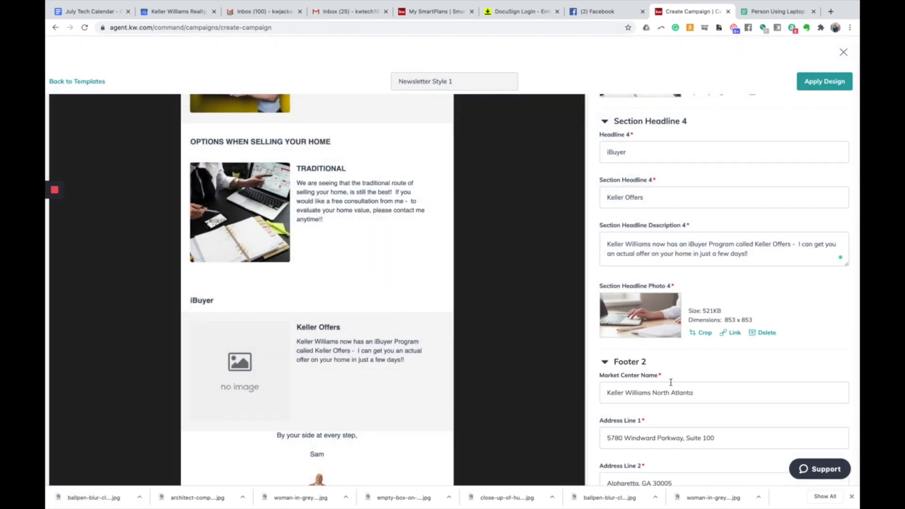
{"action": "scroll", "coordinate": [673, 379], "scroll_direction": "down", "scroll_amount": 2}
{"action": "scroll", "coordinate": [343, 362], "scroll_direction": "down", "scroll_amount": 5}
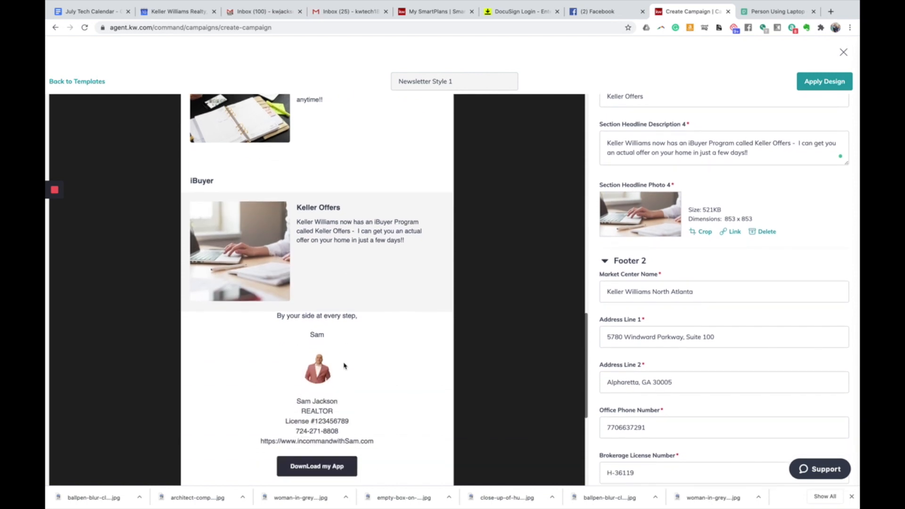
{"action": "scroll", "coordinate": [344, 365], "scroll_direction": "down", "scroll_amount": 2}
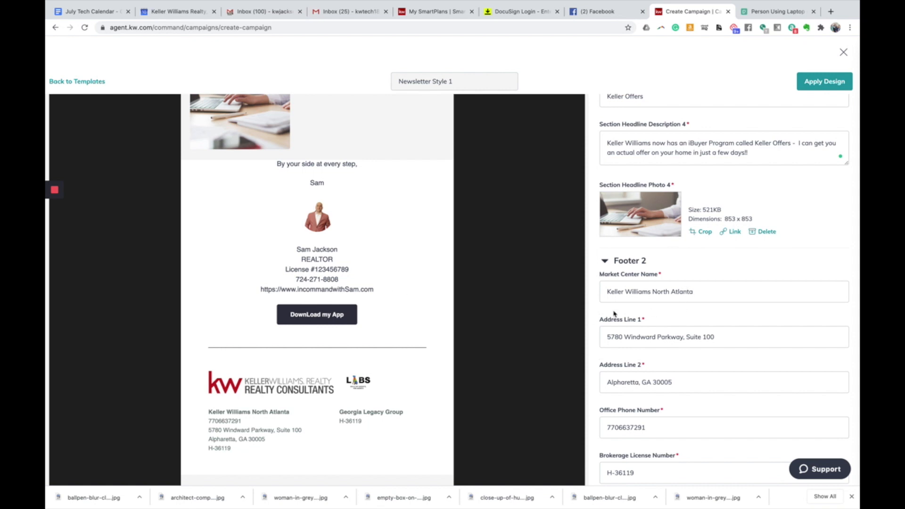
- Replace 'North Atlanta' in the footer's market center name with 'Realty'
{"action": "left_click_drag", "start_coordinate": [718, 292], "coordinate": [653, 292]}
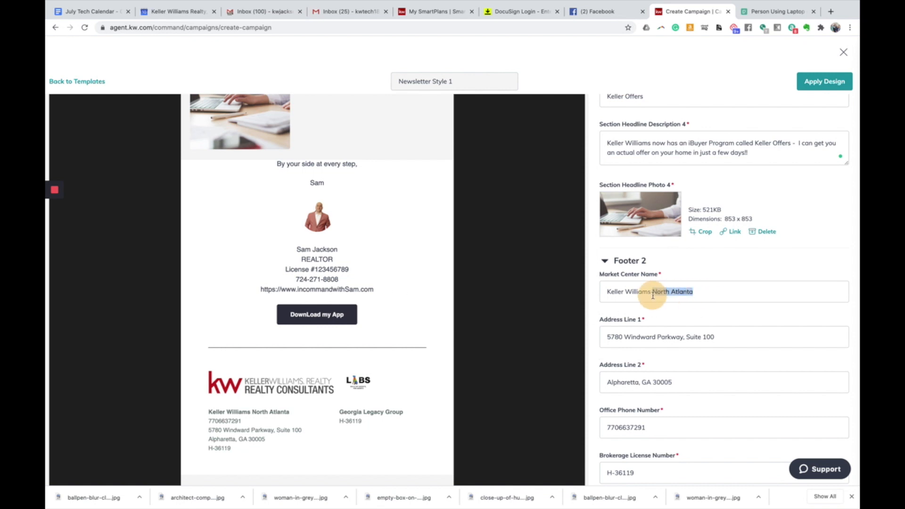
{"action": "type", "text": "Real"}
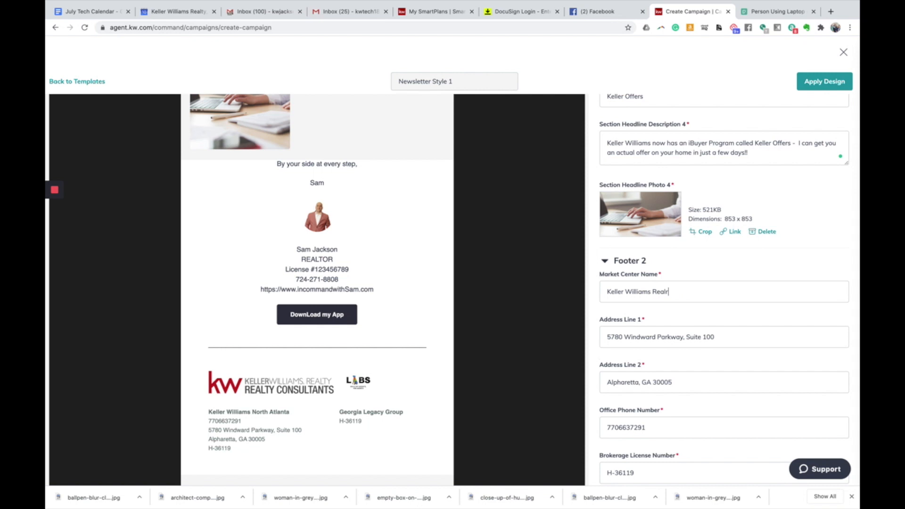
{"action": "type", "text": "ty Consultants"}
{"action": "scroll", "coordinate": [655, 300], "scroll_direction": "down", "scroll_amount": 2}
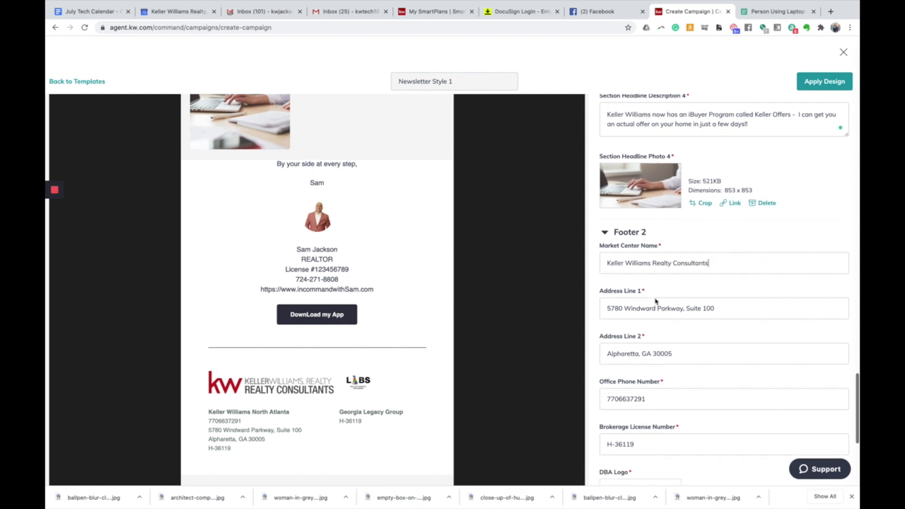
- Set footer Address Line 1 to '695 Mansell Rd' and Address Line 2 to Roswell, GA
{"action": "double_click", "coordinate": [649, 278]}
{"action": "double_click", "coordinate": [650, 273]}
{"action": "triple_click", "coordinate": [650, 274]}
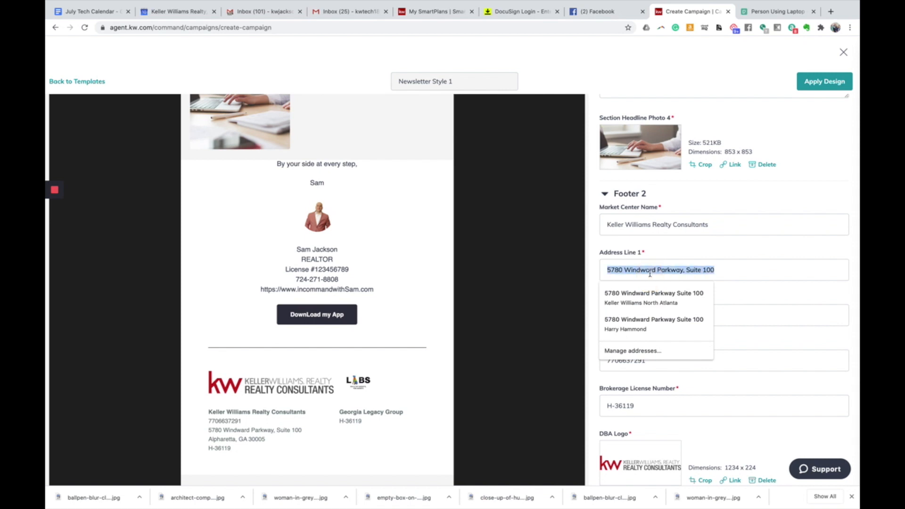
{"action": "type", "text": "695 Ma"}
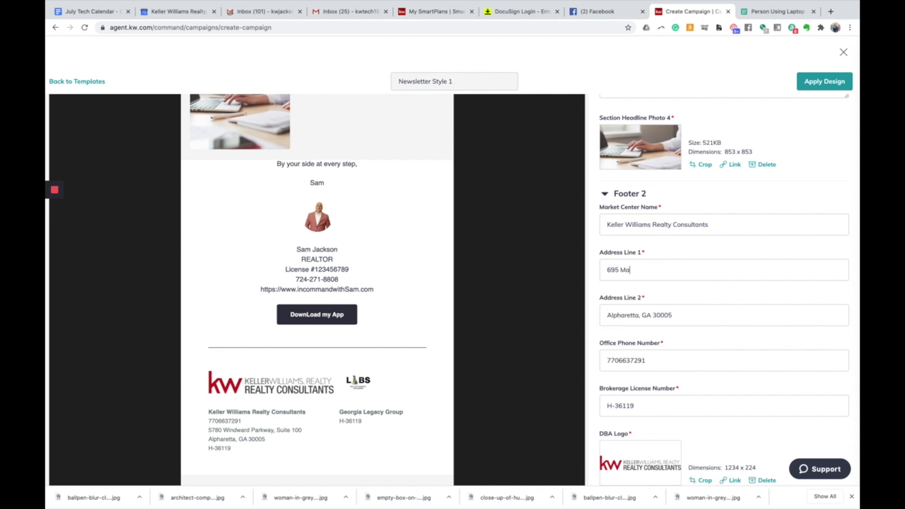
{"action": "type", "text": "nsell Rd"}
{"action": "triple_click", "coordinate": [643, 320]}
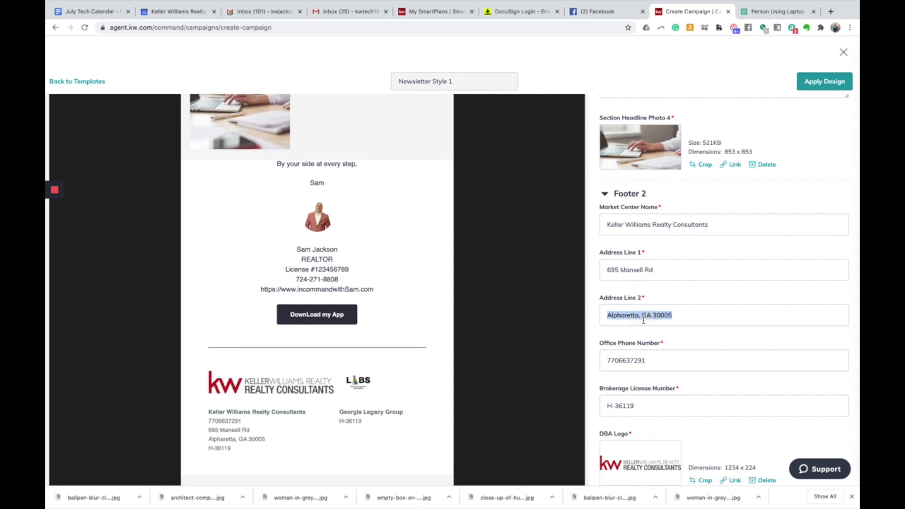
{"action": "type", "text": "Roswell, GA"}
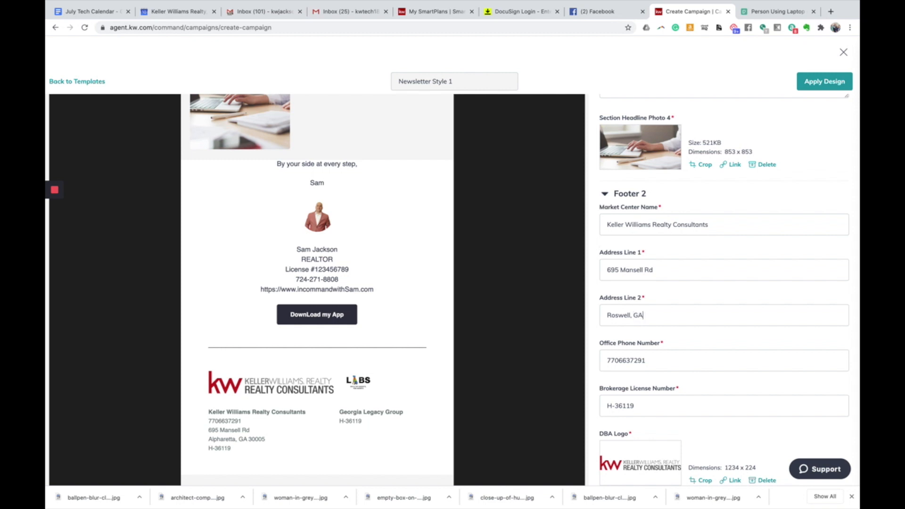
{"action": "scroll", "coordinate": [665, 338], "scroll_direction": "down", "scroll_amount": 3}
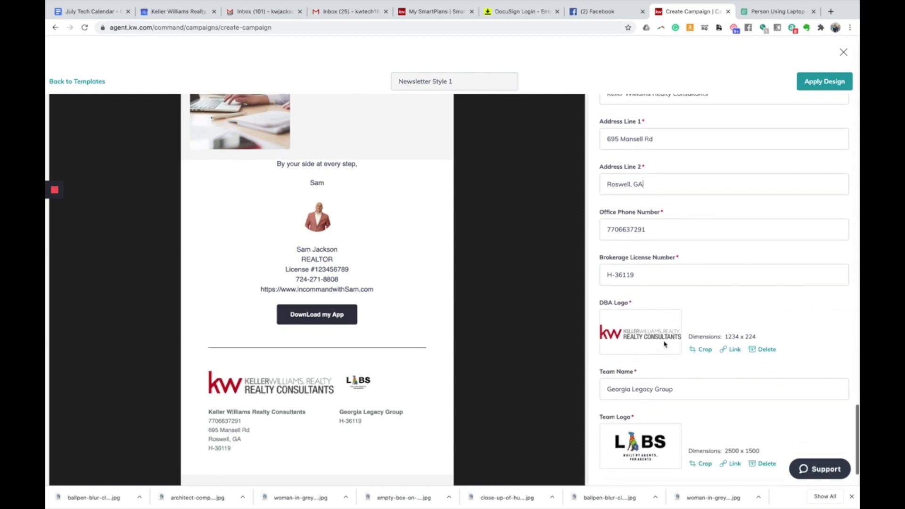
{"action": "scroll", "coordinate": [667, 339], "scroll_direction": "down", "scroll_amount": 1}
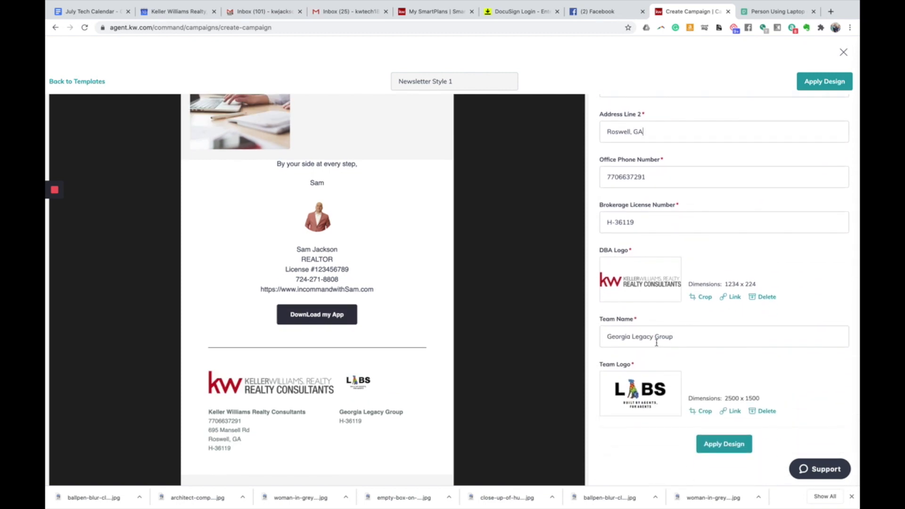
{"action": "left_click", "coordinate": [675, 337]}
- Apply the updated design, check the Email Preview, and open the full Newsletter Style 1 preview
{"action": "left_click", "coordinate": [716, 443]}
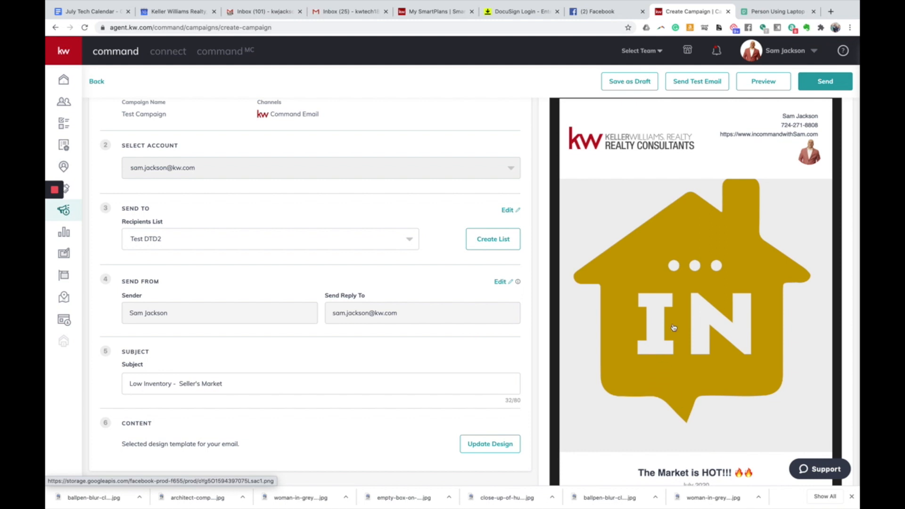
{"action": "scroll", "coordinate": [684, 256], "scroll_direction": "down", "scroll_amount": 6}
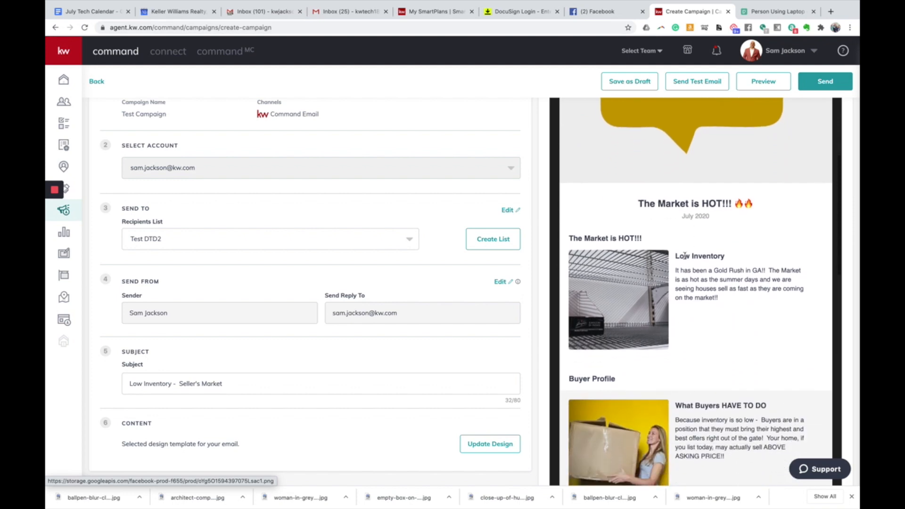
{"action": "scroll", "coordinate": [684, 256], "scroll_direction": "down", "scroll_amount": 10}
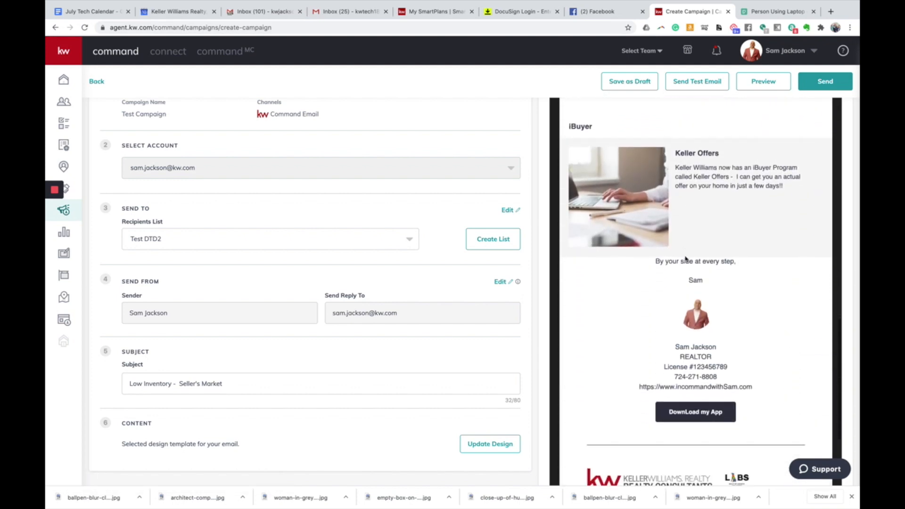
{"action": "scroll", "coordinate": [684, 258], "scroll_direction": "down", "scroll_amount": 5}
{"action": "scroll", "coordinate": [684, 256], "scroll_direction": "up", "scroll_amount": 8}
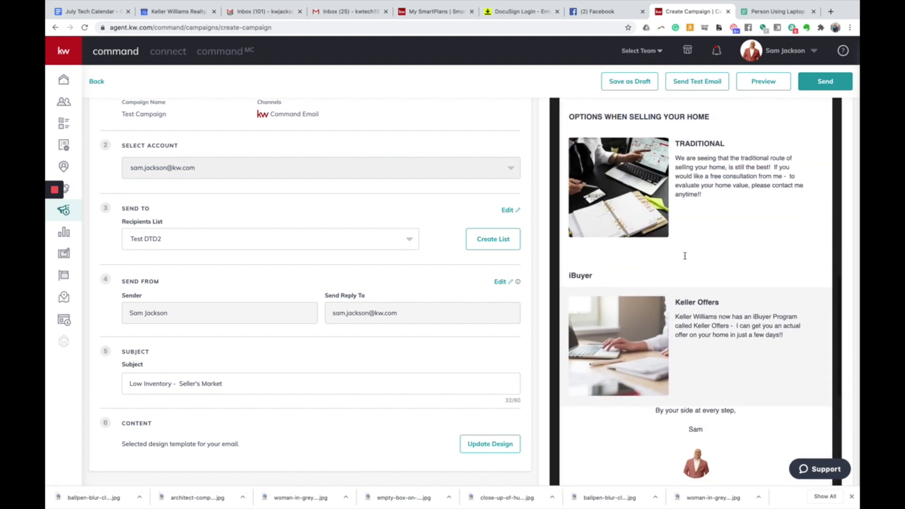
{"action": "scroll", "coordinate": [684, 256], "scroll_direction": "up", "scroll_amount": 10}
{"action": "left_click", "coordinate": [762, 83]}
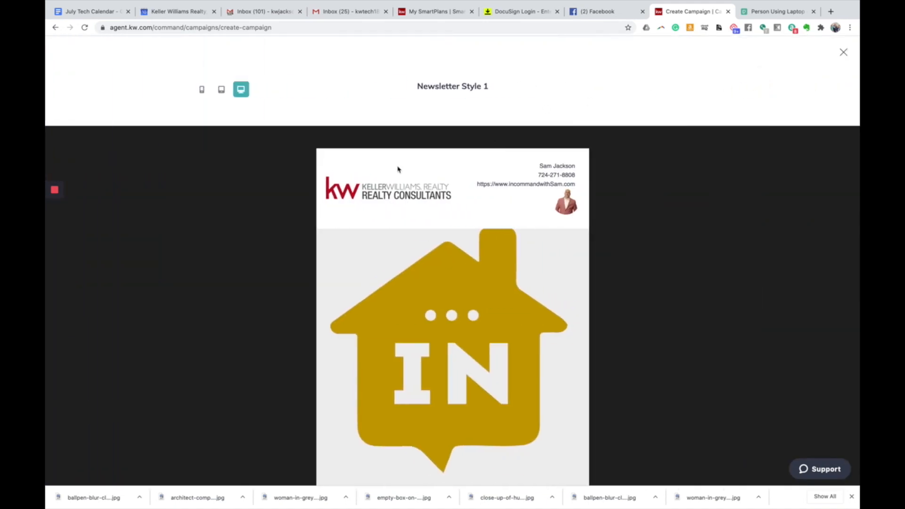
- View the newsletter at tablet width, then mobile width, and scroll through the mobile layout
{"action": "left_click", "coordinate": [222, 89]}
{"action": "left_click", "coordinate": [202, 89]}
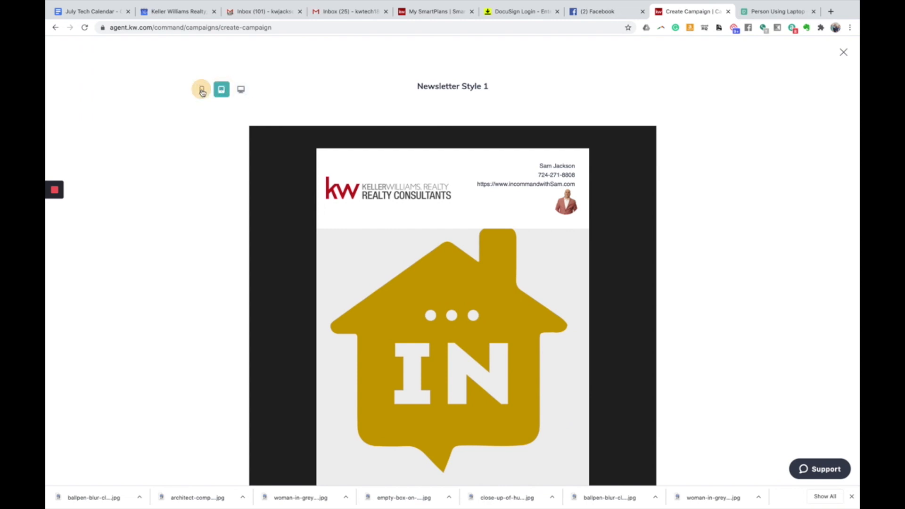
{"action": "scroll", "coordinate": [320, 145], "scroll_direction": "down", "scroll_amount": 3}
{"action": "scroll", "coordinate": [319, 145], "scroll_direction": "down", "scroll_amount": 15}
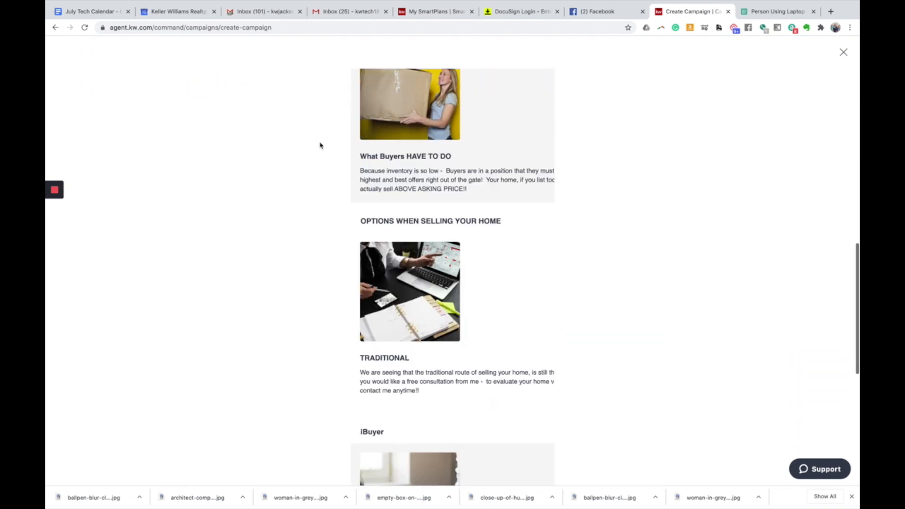
{"action": "scroll", "coordinate": [319, 145], "scroll_direction": "up", "scroll_amount": 18}
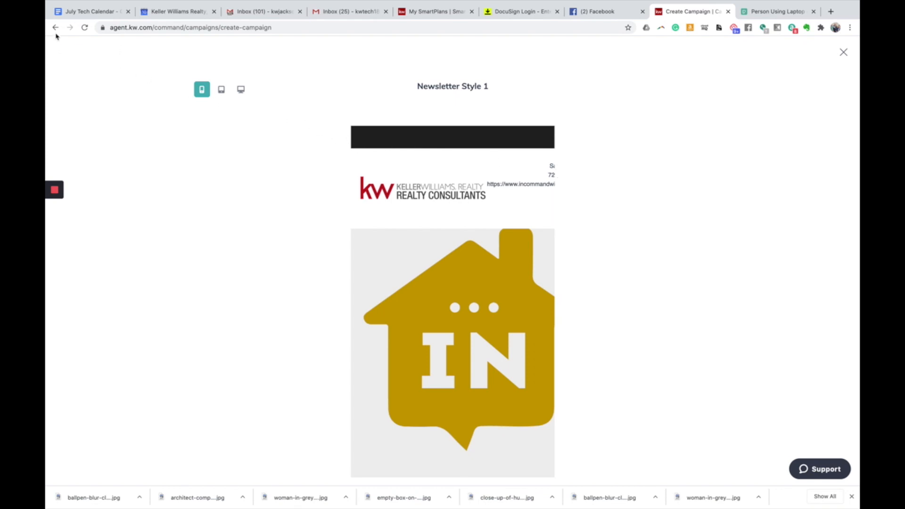
- Close the full preview and scroll back to the top of the campaign's email configuration page
{"action": "left_click", "coordinate": [843, 52]}
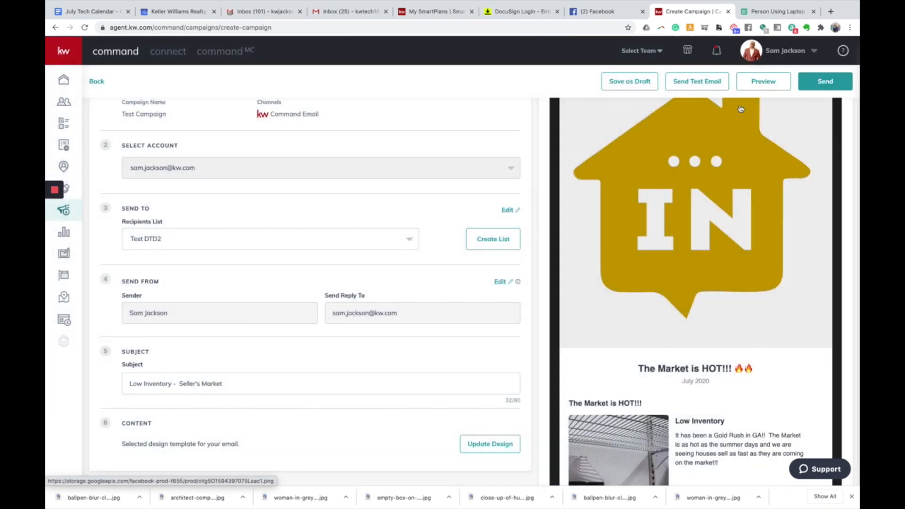
{"action": "scroll", "coordinate": [741, 126], "scroll_direction": "up", "scroll_amount": 3}
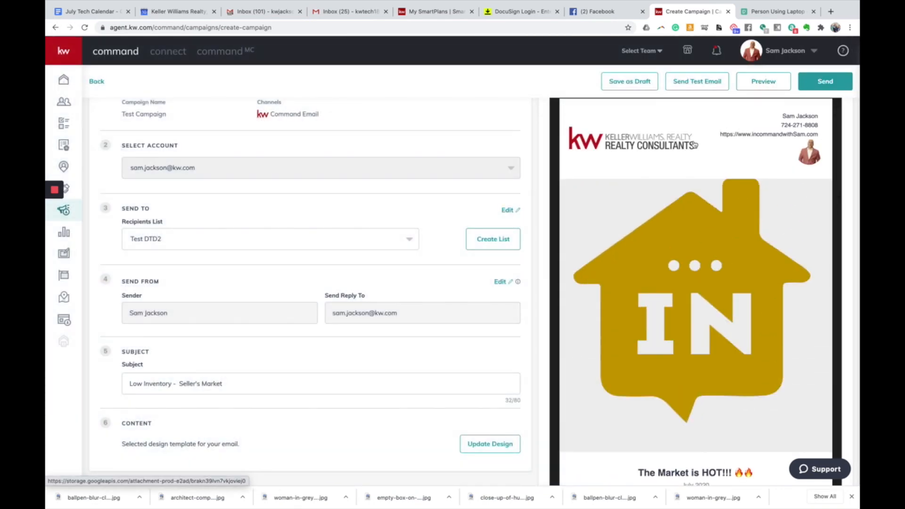
{"action": "scroll", "coordinate": [514, 247], "scroll_direction": "up", "scroll_amount": 3}
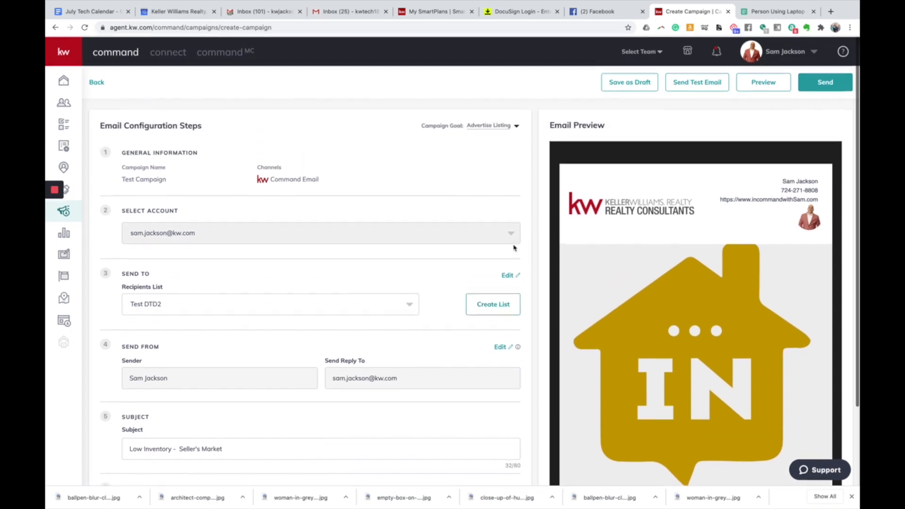
- Send a test of the Low Inventory - Seller's Market email to the agent's own e-mail address
{"action": "left_click", "coordinate": [688, 86]}
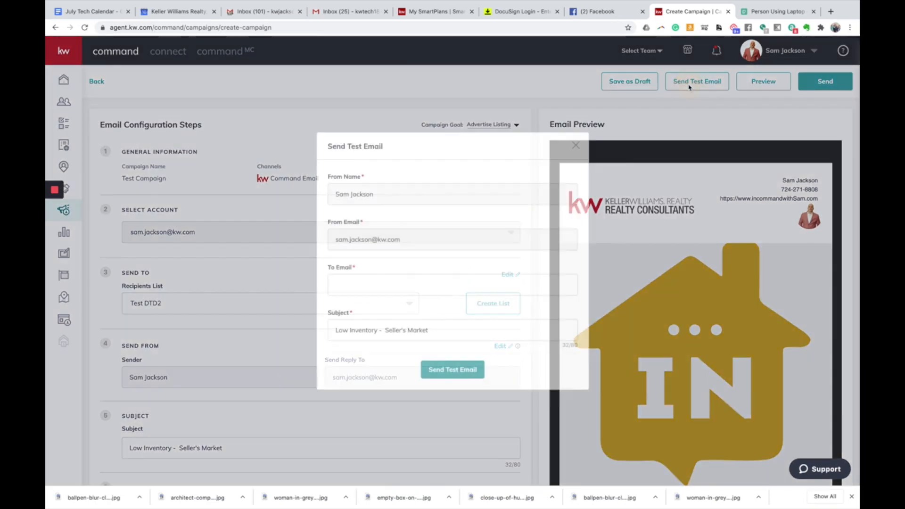
{"action": "left_click", "coordinate": [386, 286]}
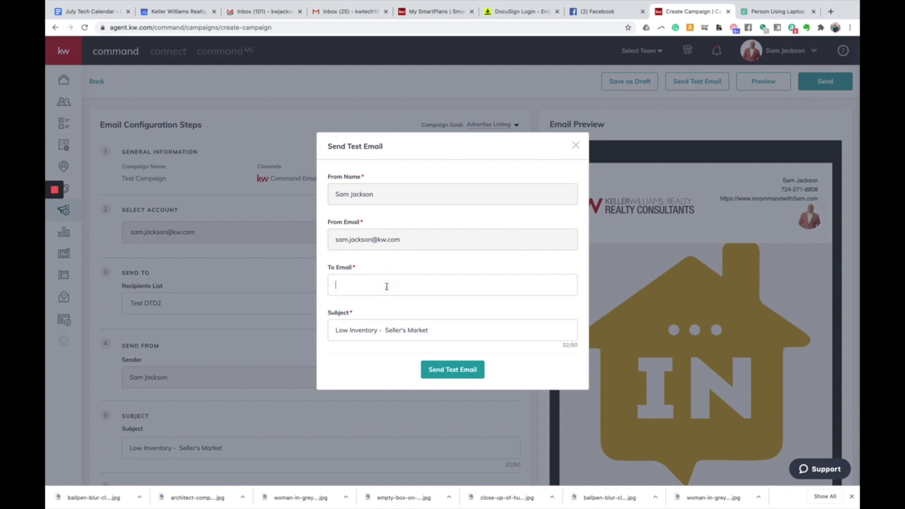
{"action": "left_click", "coordinate": [447, 369]}
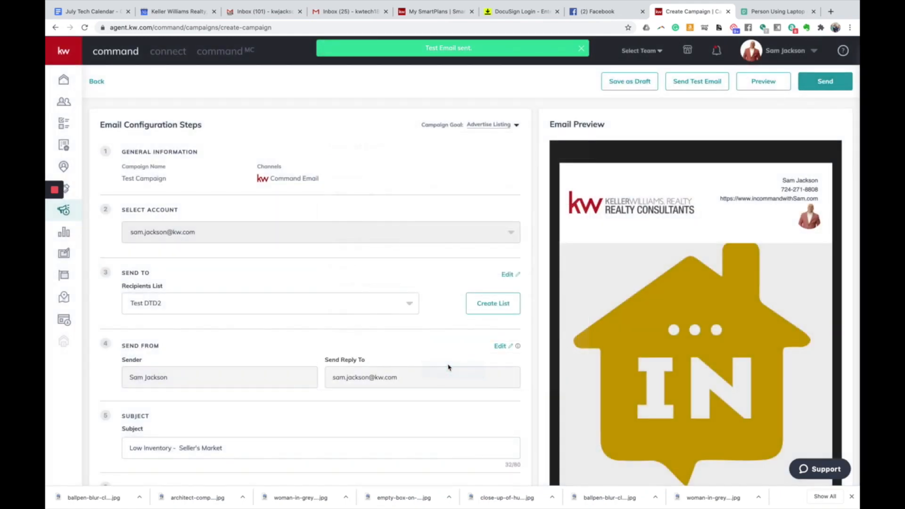
{"action": "left_click", "coordinate": [283, 12]}
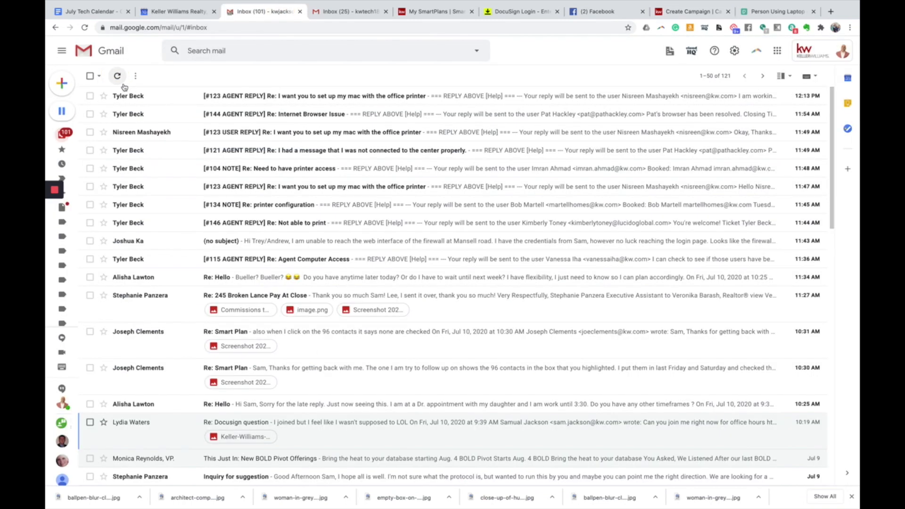
- Refresh Gmail, open the Low Inventory test email and scroll through it
{"action": "left_click", "coordinate": [120, 78]}
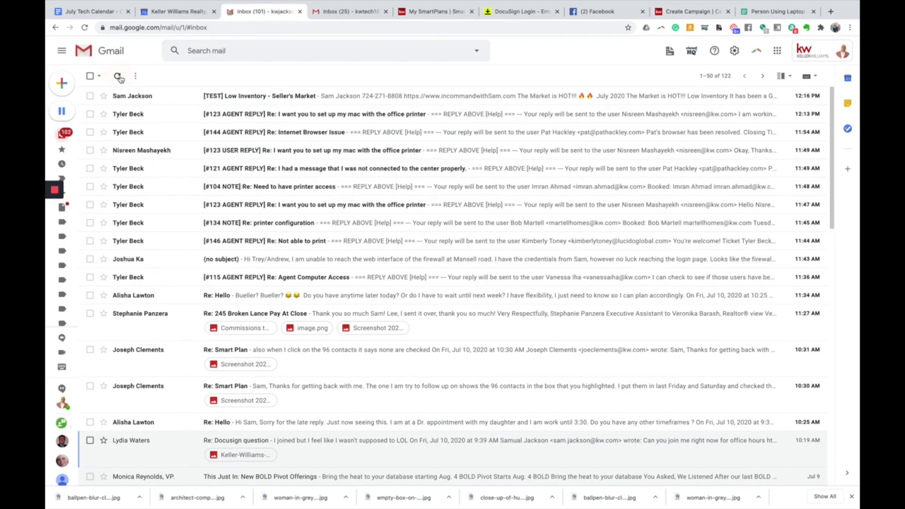
{"action": "left_click", "coordinate": [146, 96]}
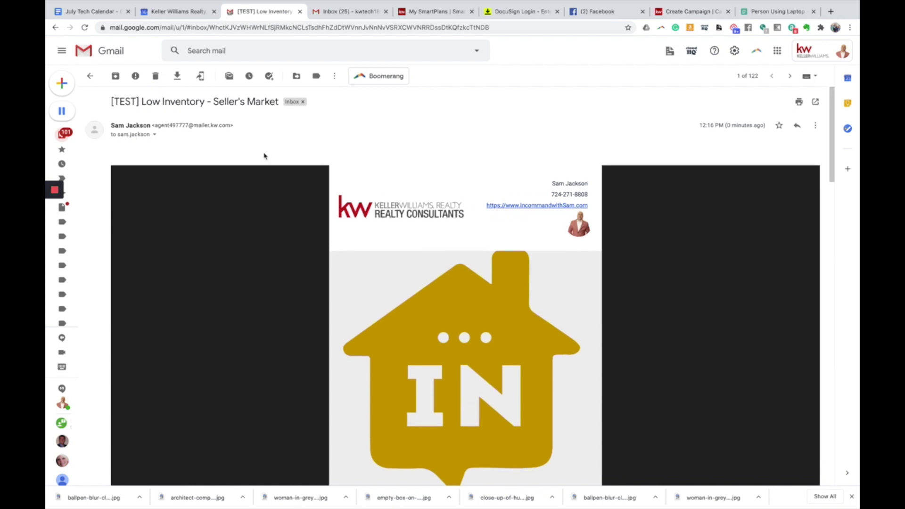
{"action": "scroll", "coordinate": [273, 161], "scroll_direction": "down", "scroll_amount": 1}
{"action": "scroll", "coordinate": [453, 198], "scroll_direction": "down", "scroll_amount": 7}
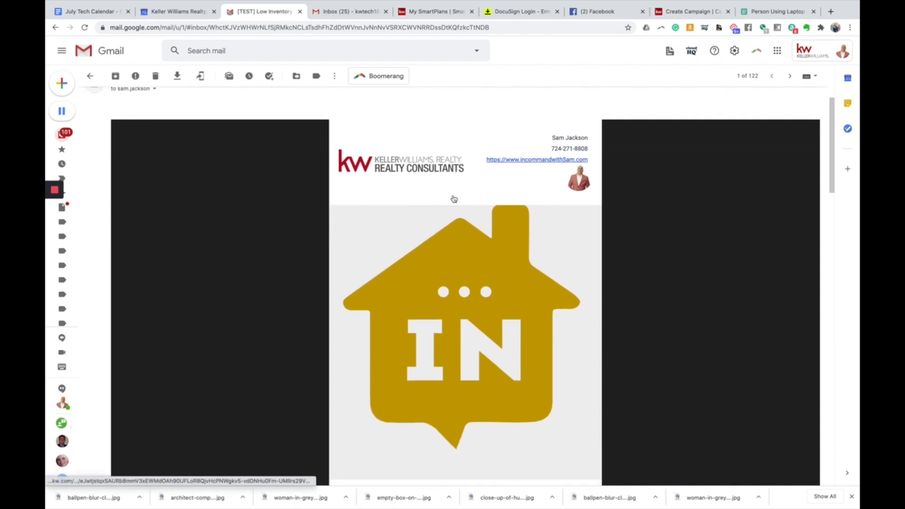
{"action": "scroll", "coordinate": [454, 198], "scroll_direction": "down", "scroll_amount": 7}
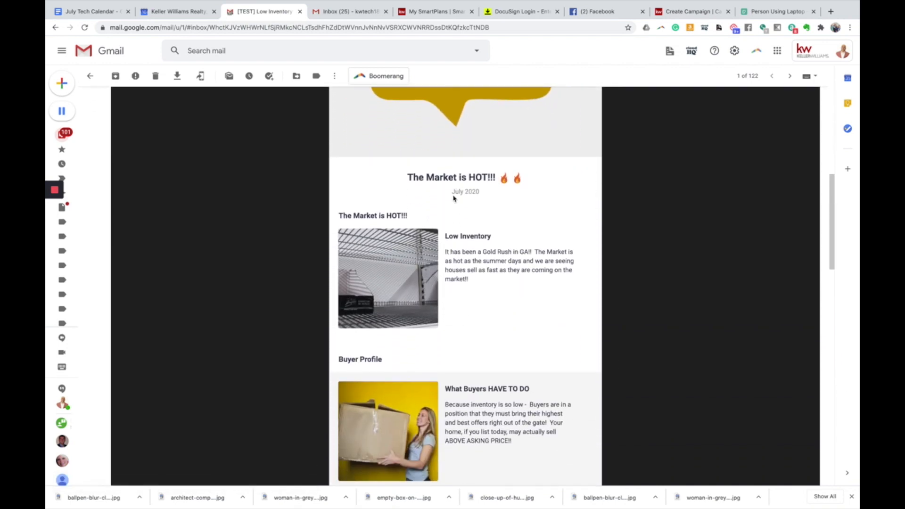
{"action": "scroll", "coordinate": [454, 198], "scroll_direction": "down", "scroll_amount": 9}
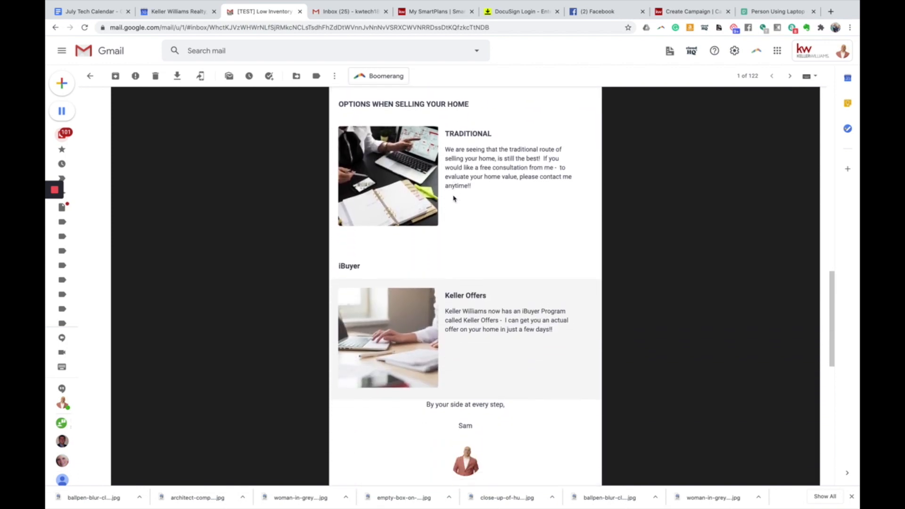
{"action": "scroll", "coordinate": [454, 198], "scroll_direction": "down", "scroll_amount": 4}
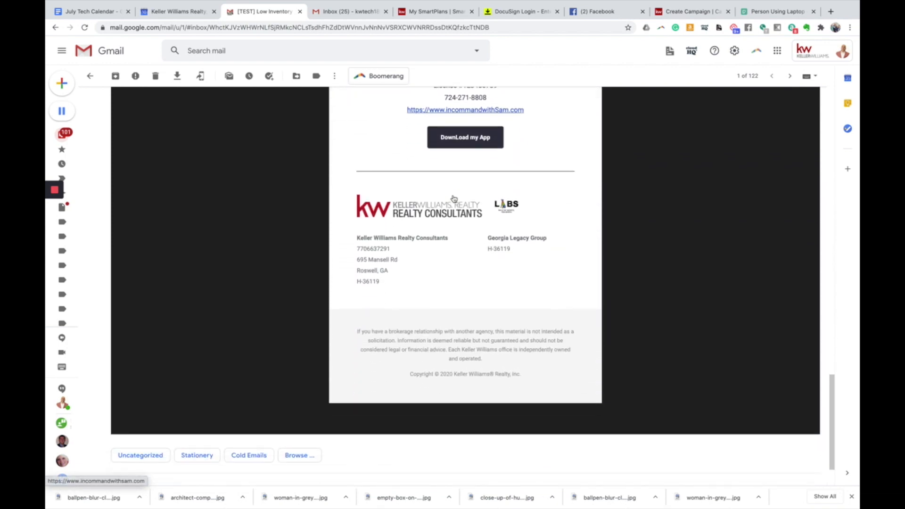
{"action": "scroll", "coordinate": [454, 198], "scroll_direction": "up", "scroll_amount": 5}
{"action": "scroll", "coordinate": [453, 198], "scroll_direction": "up", "scroll_amount": 15}
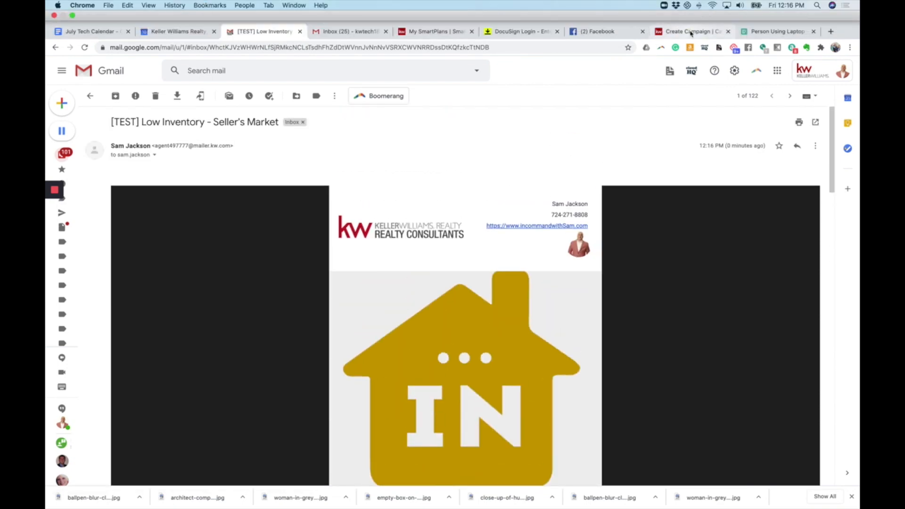
- Back in the campaign setup, keep Test DTD2 as the recipient list
{"action": "left_click", "coordinate": [691, 31]}
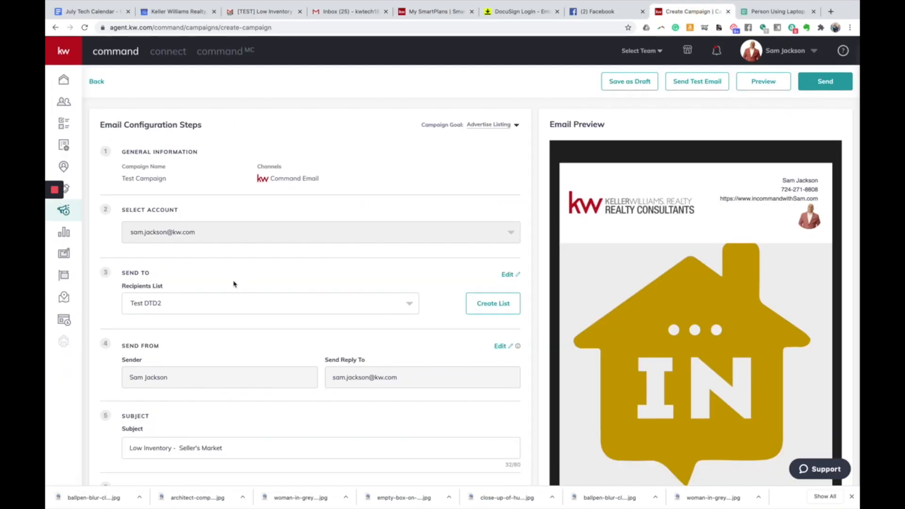
{"action": "left_click", "coordinate": [223, 310]}
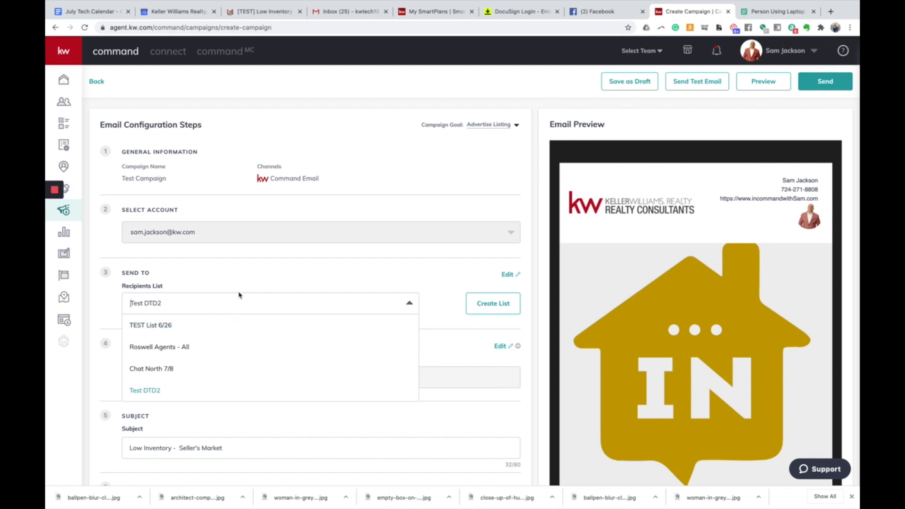
{"action": "left_click", "coordinate": [245, 279]}
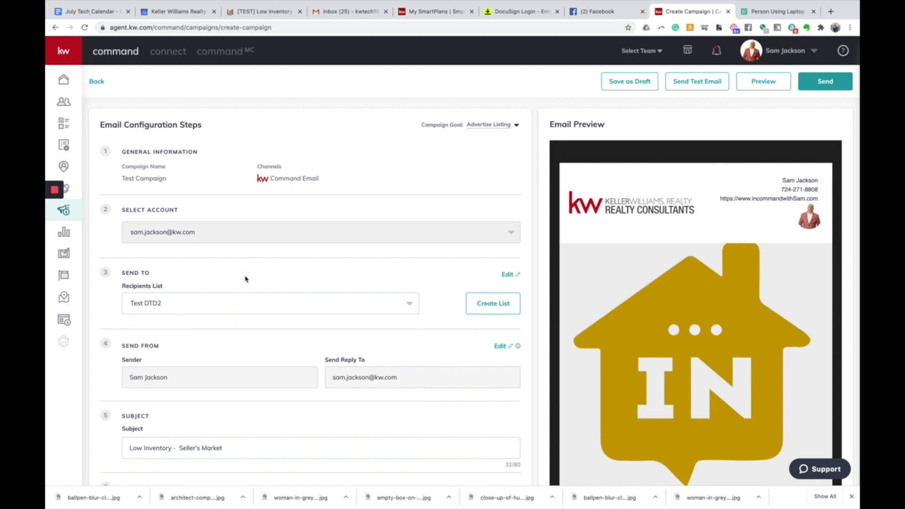
{"action": "scroll", "coordinate": [690, 278], "scroll_direction": "down", "scroll_amount": 6}
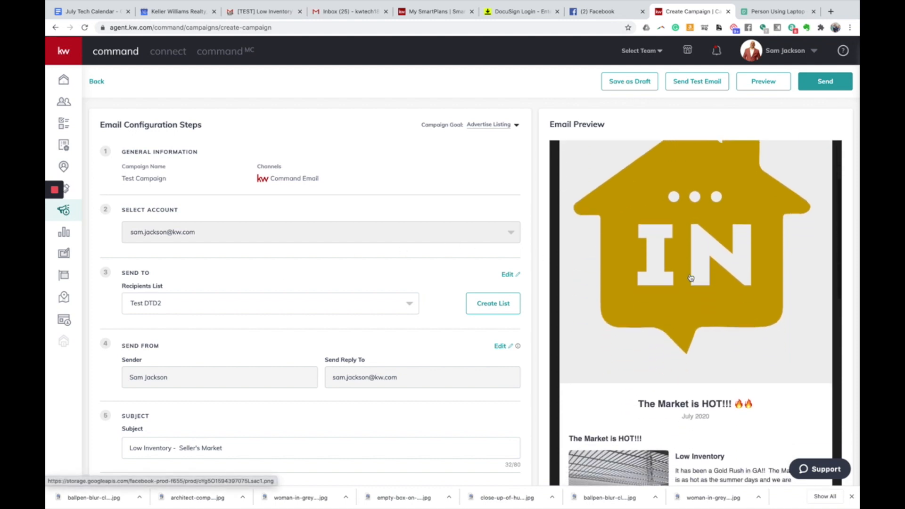
{"action": "scroll", "coordinate": [690, 278], "scroll_direction": "down", "scroll_amount": 3}
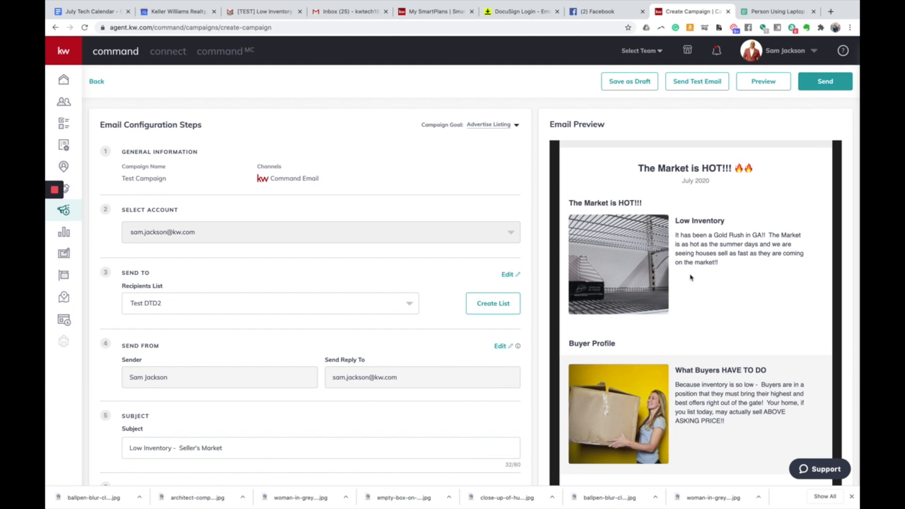
{"action": "scroll", "coordinate": [640, 227], "scroll_direction": "up", "scroll_amount": 3}
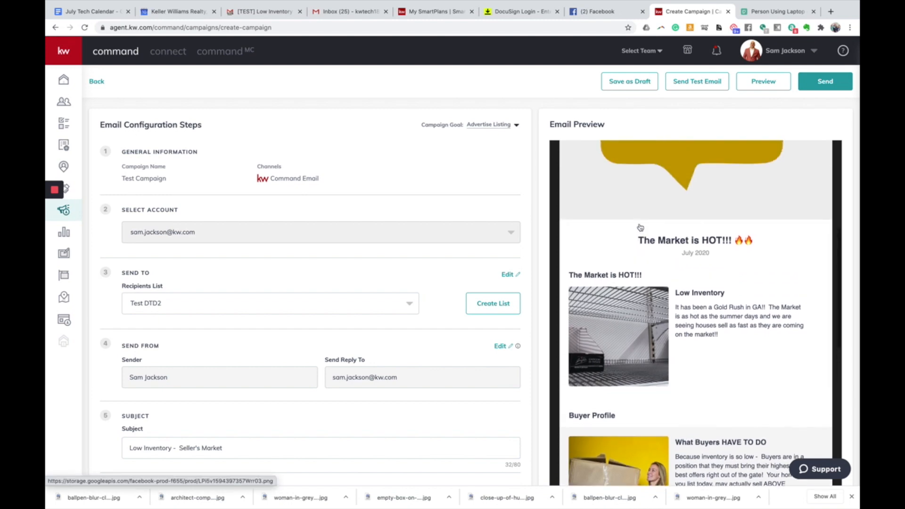
{"action": "scroll", "coordinate": [640, 228], "scroll_direction": "up", "scroll_amount": 6}
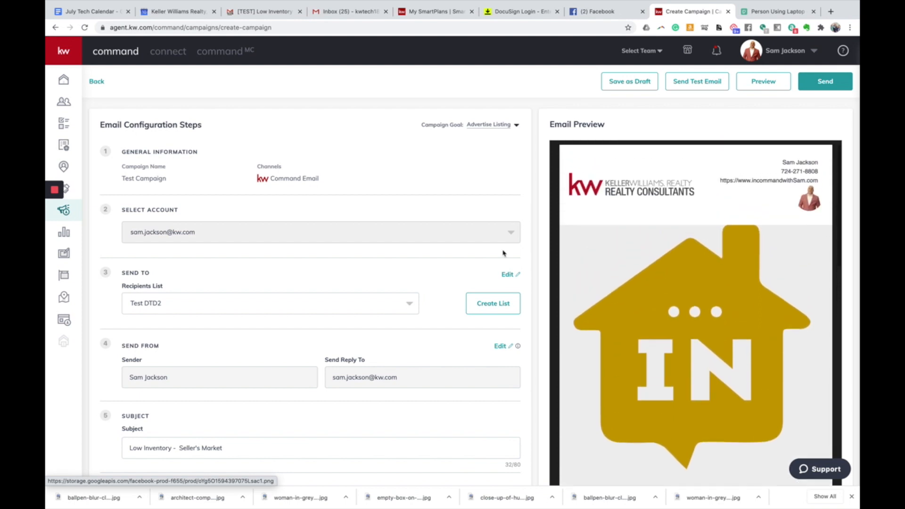
{"action": "scroll", "coordinate": [400, 244], "scroll_direction": "down", "scroll_amount": 4}
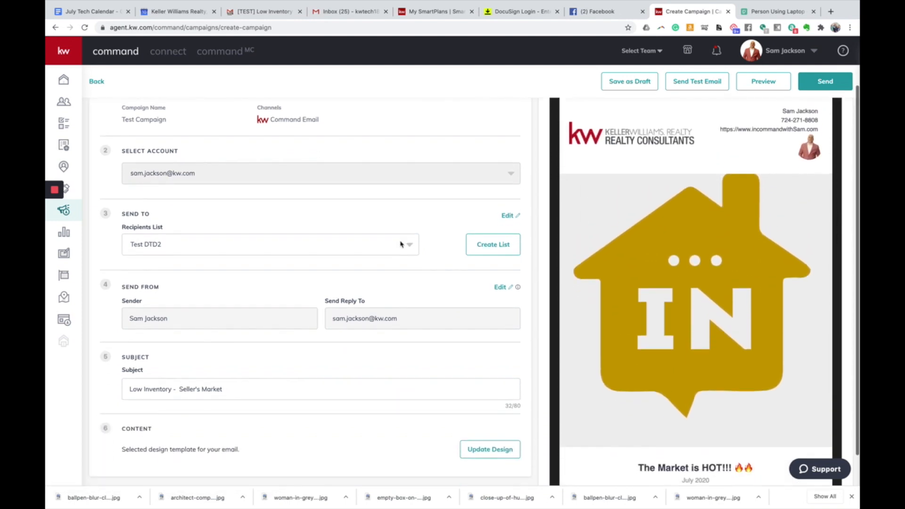
{"action": "scroll", "coordinate": [401, 243], "scroll_direction": "up", "scroll_amount": 4}
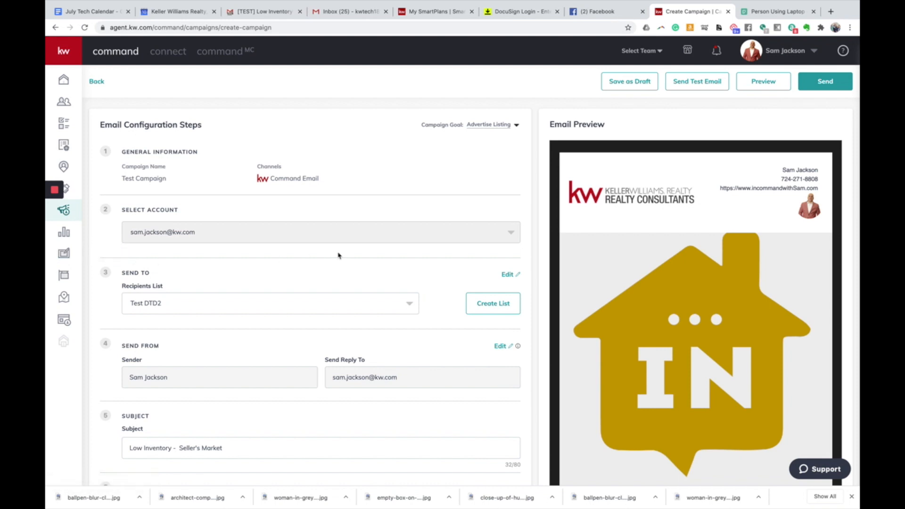
{"action": "scroll", "coordinate": [380, 240], "scroll_direction": "down", "scroll_amount": 3}
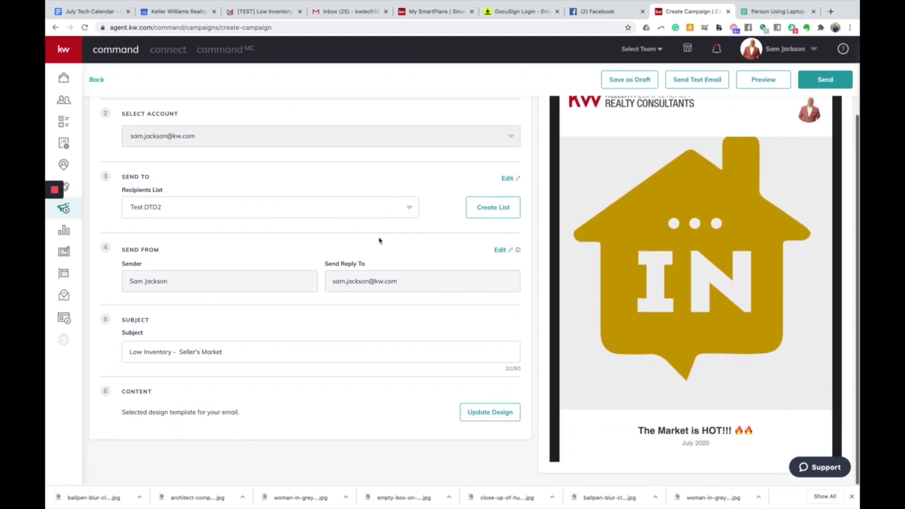
{"action": "scroll", "coordinate": [627, 276], "scroll_direction": "down", "scroll_amount": 5}
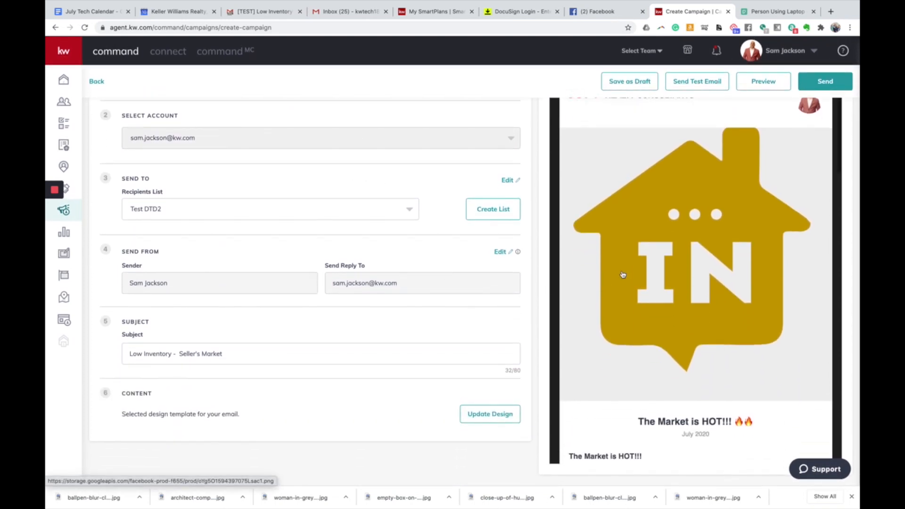
{"action": "scroll", "coordinate": [623, 277], "scroll_direction": "down", "scroll_amount": 5}
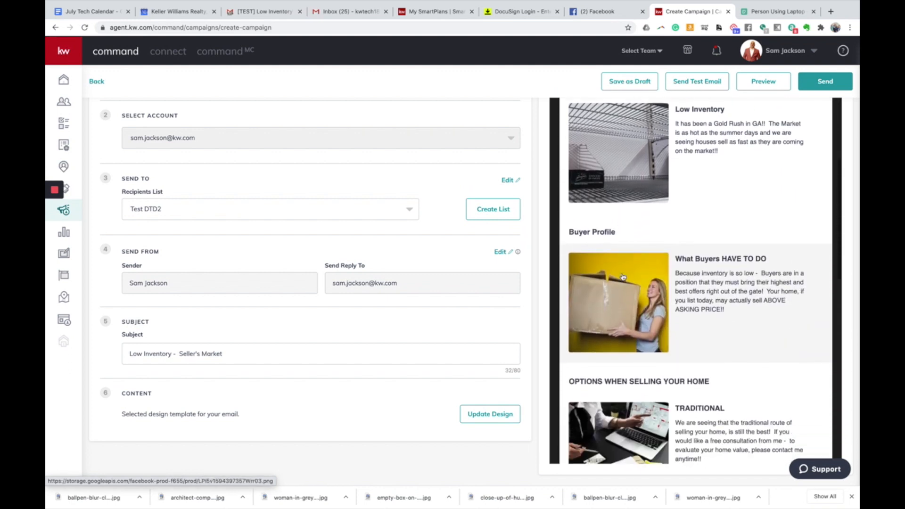
{"action": "scroll", "coordinate": [623, 277], "scroll_direction": "down", "scroll_amount": 6}
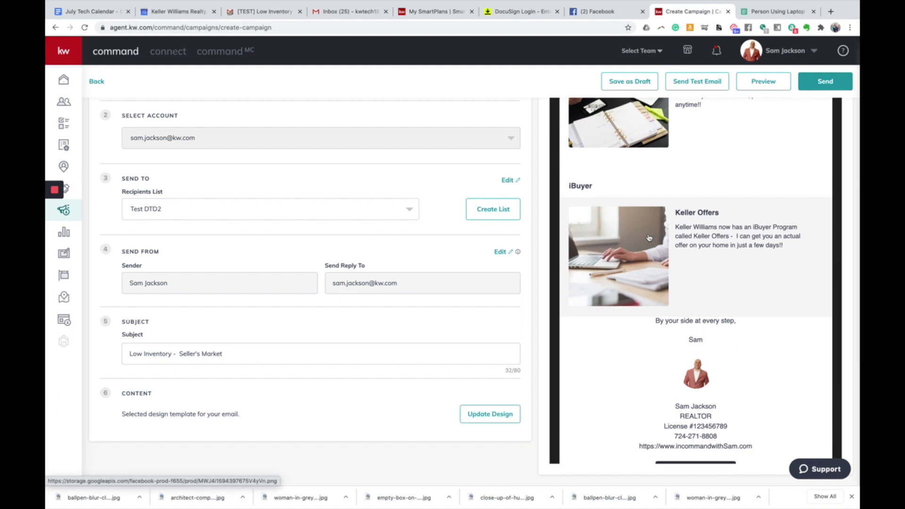
{"action": "scroll", "coordinate": [636, 260], "scroll_direction": "up", "scroll_amount": 6}
{"action": "scroll", "coordinate": [649, 237], "scroll_direction": "up", "scroll_amount": 5}
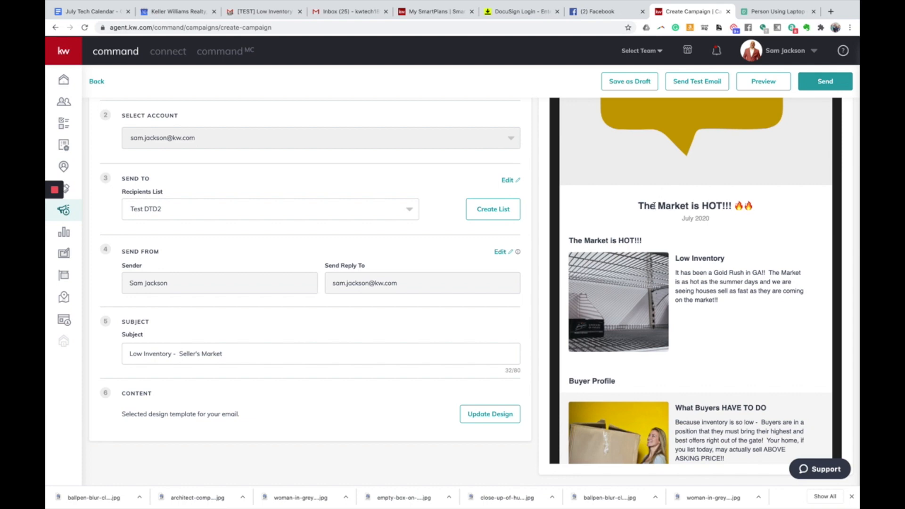
{"action": "scroll", "coordinate": [649, 222], "scroll_direction": "down", "scroll_amount": 5}
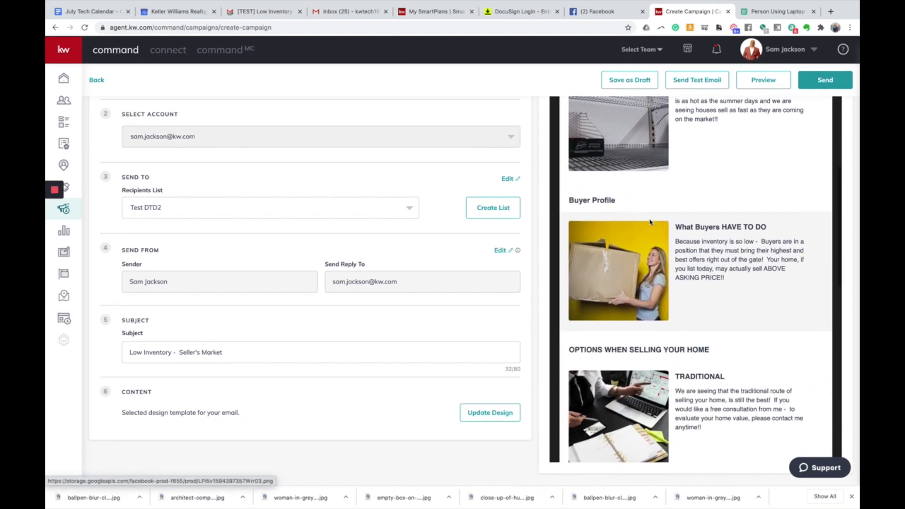
{"action": "scroll", "coordinate": [649, 222], "scroll_direction": "up", "scroll_amount": 8}
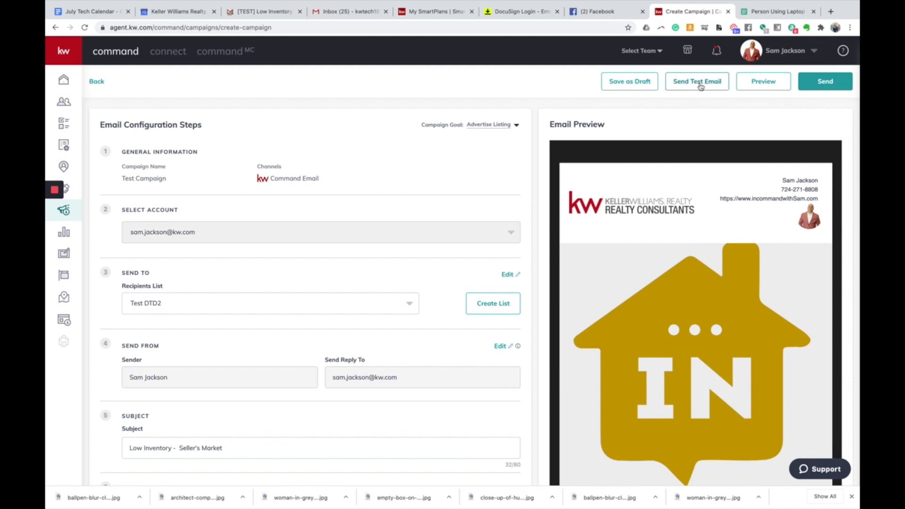
{"action": "scroll", "coordinate": [690, 138], "scroll_direction": "down", "scroll_amount": 3}
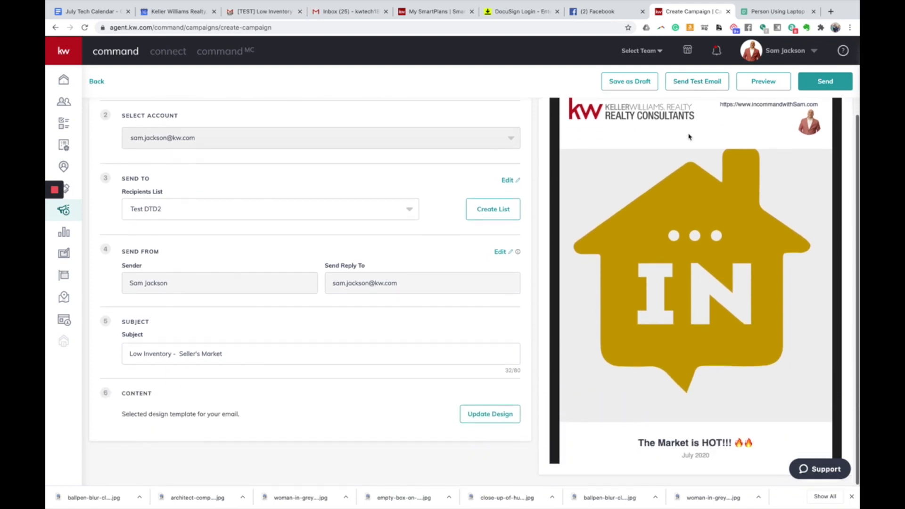
{"action": "scroll", "coordinate": [688, 136], "scroll_direction": "up", "scroll_amount": 3}
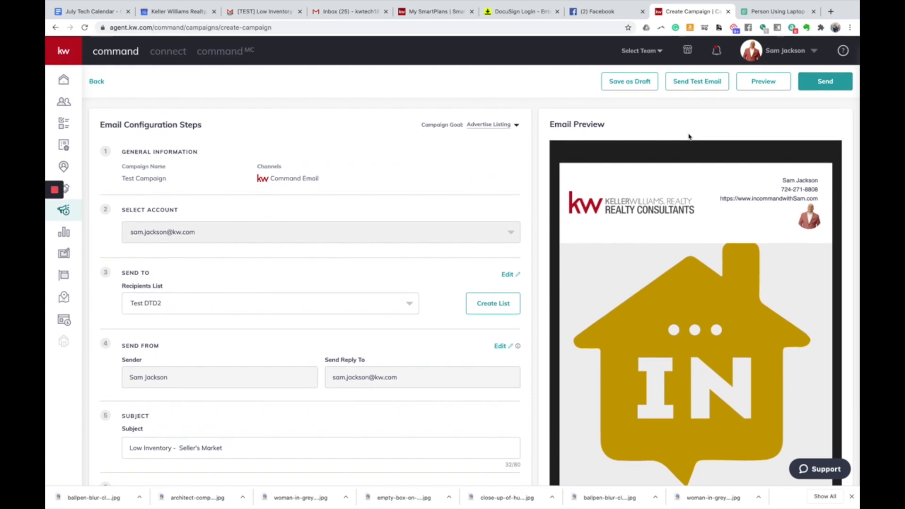